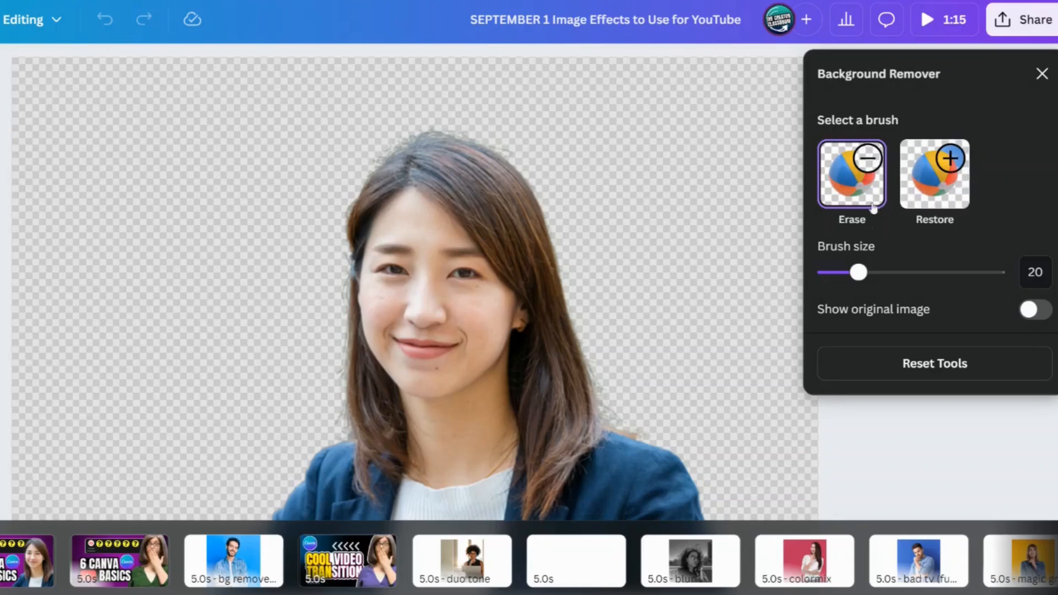
Step: Compare the woman's cutout with the original image in Background Remover and reset the brush edits
click(1042, 312)
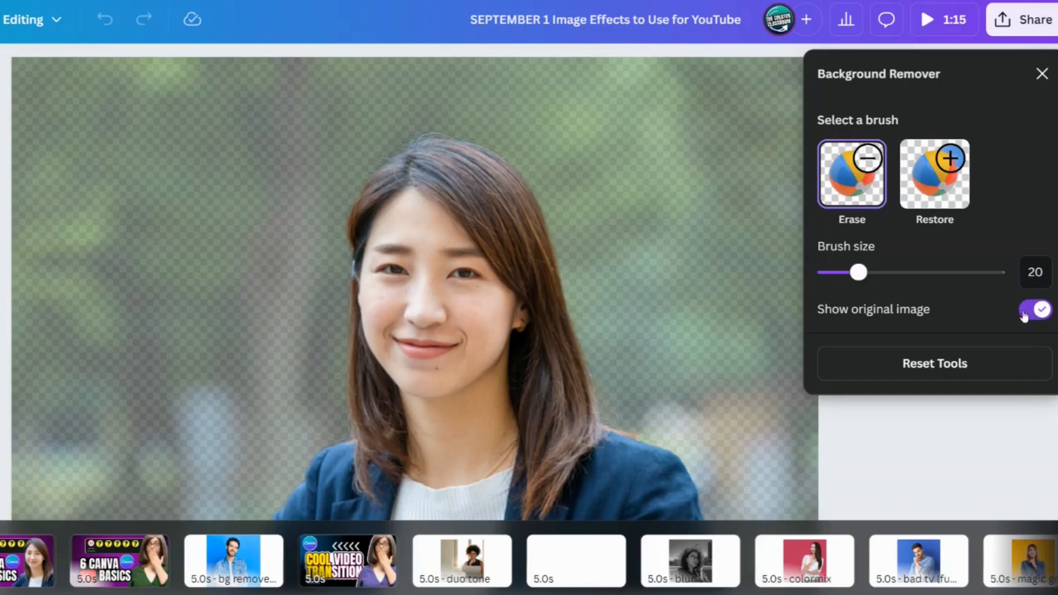
click(1024, 313)
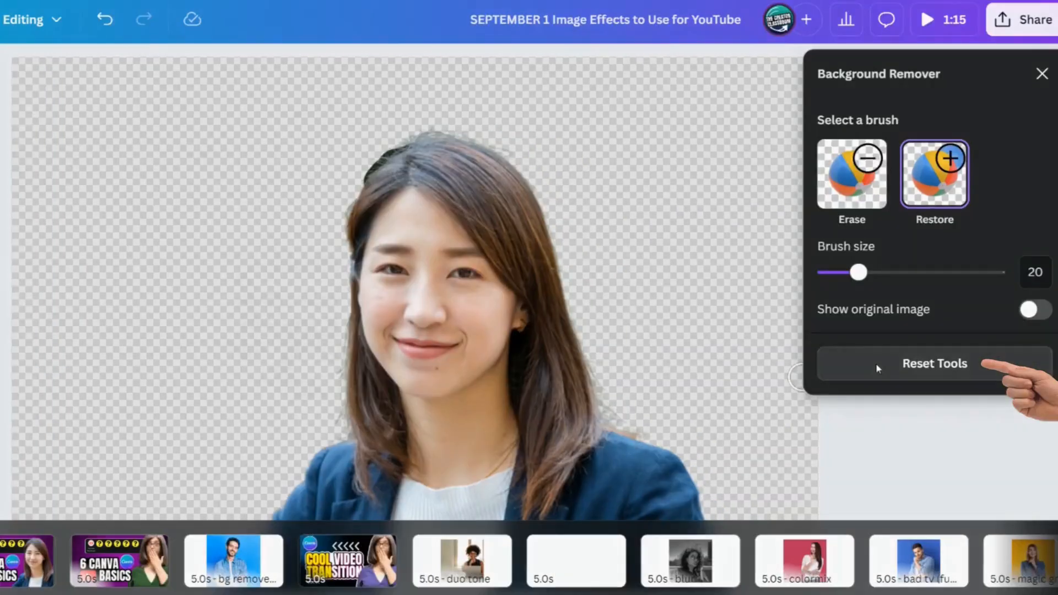
click(959, 376)
click(521, 361)
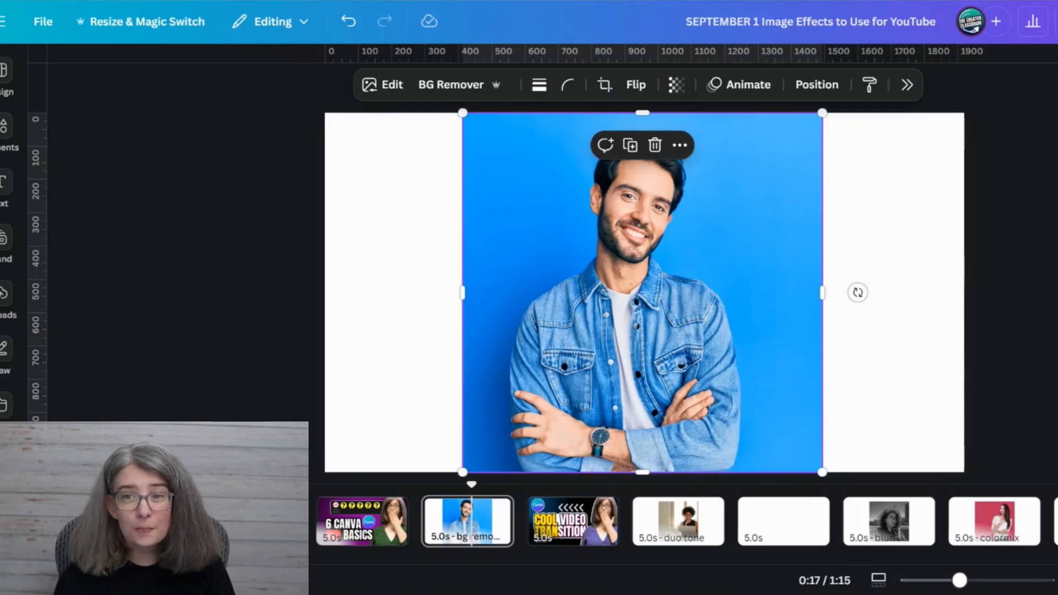
Step: Remove the blue background from the photo of the man in the denim shirt
key(Escape)
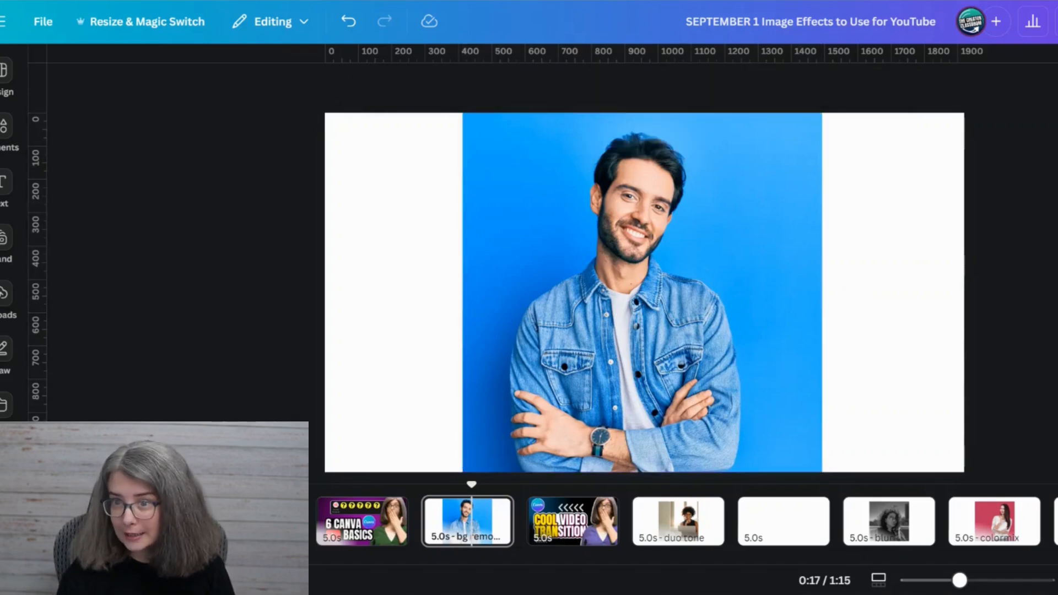
click(602, 191)
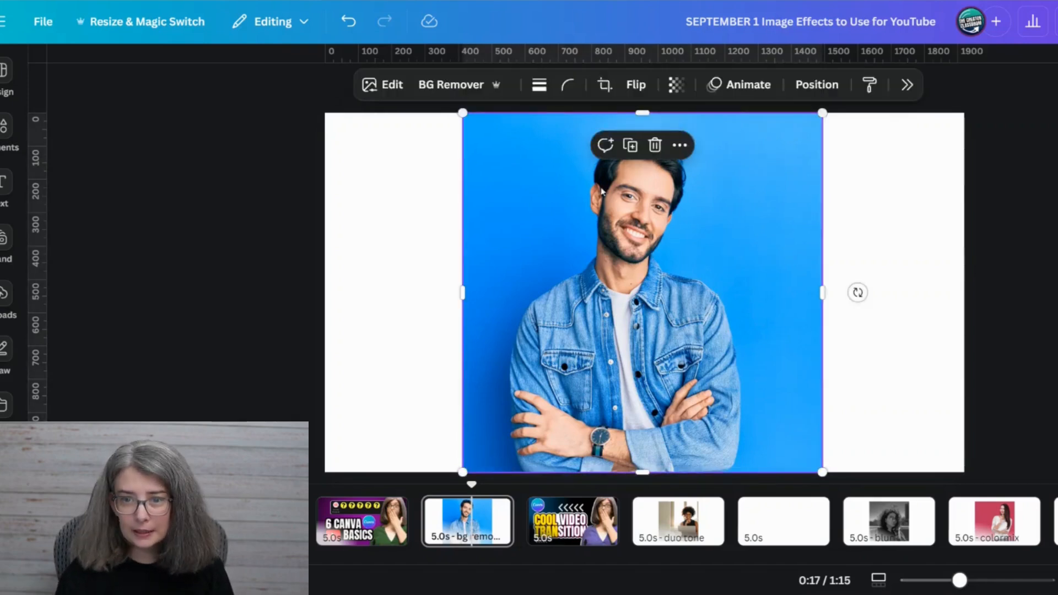
click(451, 84)
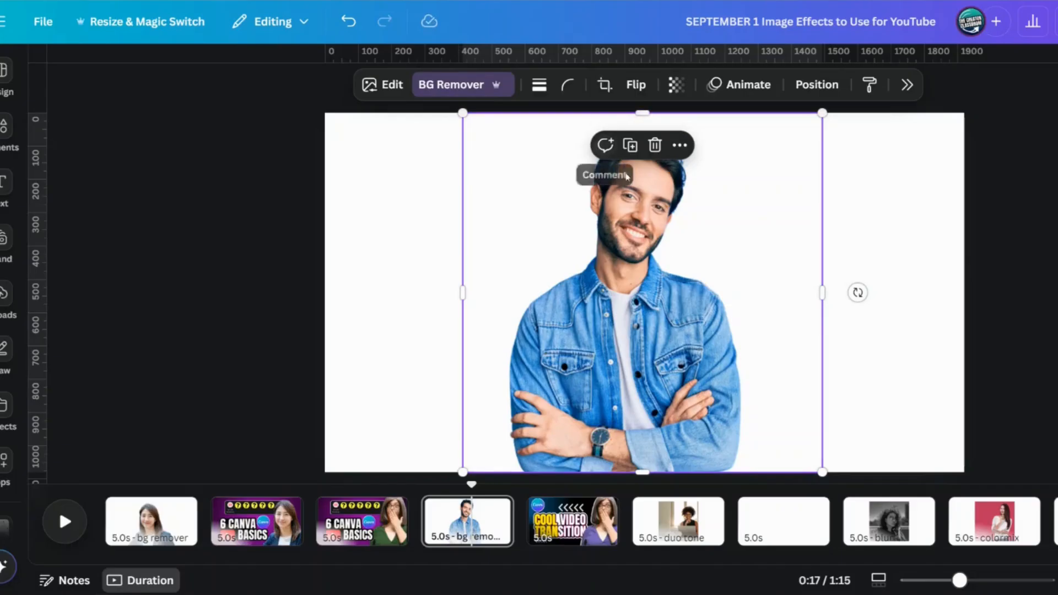
Step: Drag the man's cutout around the page, up past the top edge and back down
drag(628, 273, 556, 59)
drag(531, 210, 529, 203)
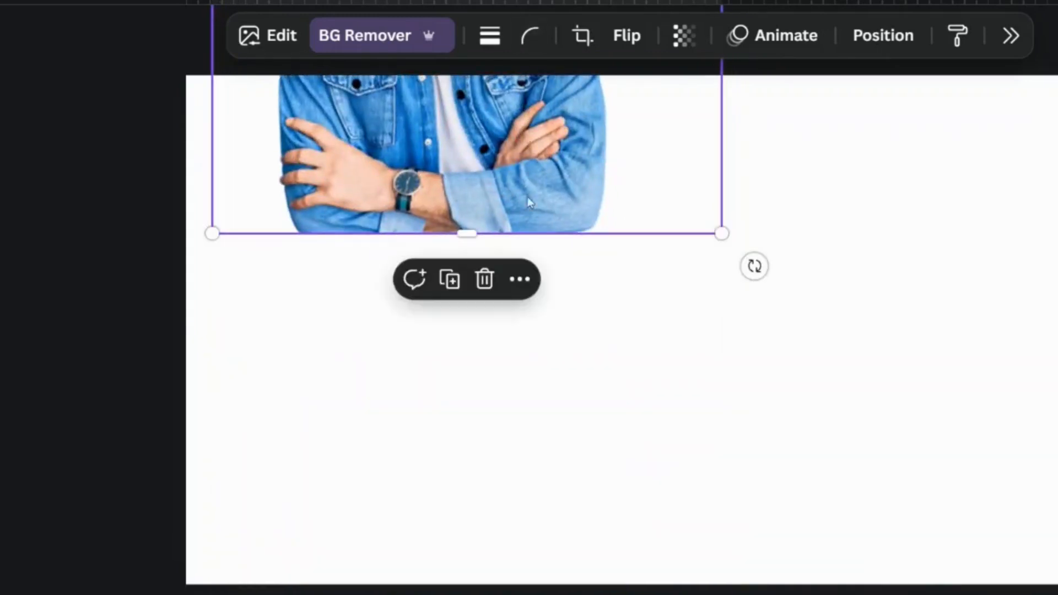
drag(490, 153, 464, 265)
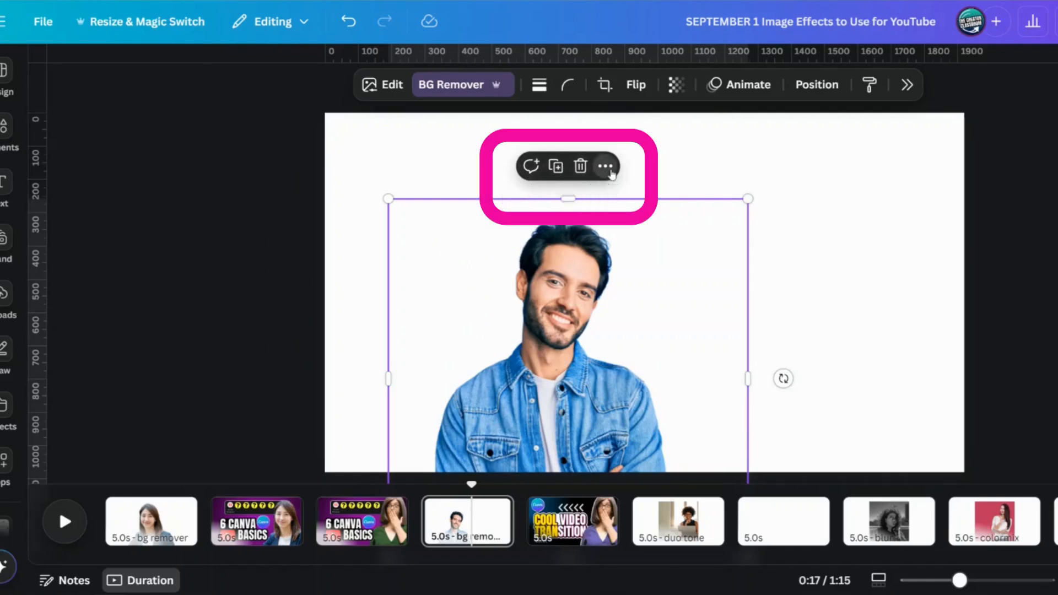
Step: Look through the additional actions available for the man's cutout without applying any
click(607, 167)
scroll(726, 517, down, 1)
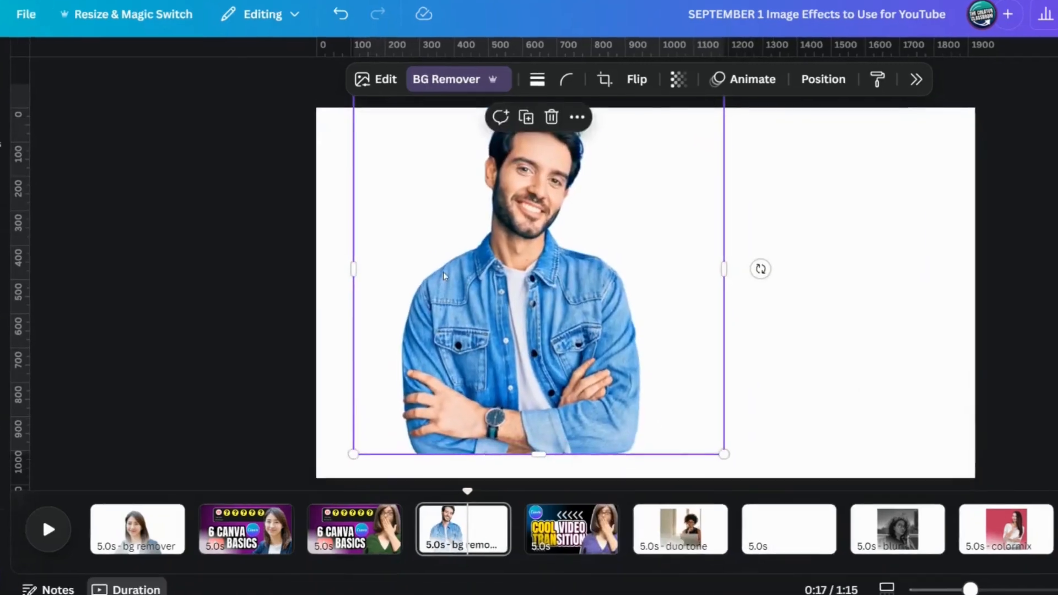
right_click(444, 275)
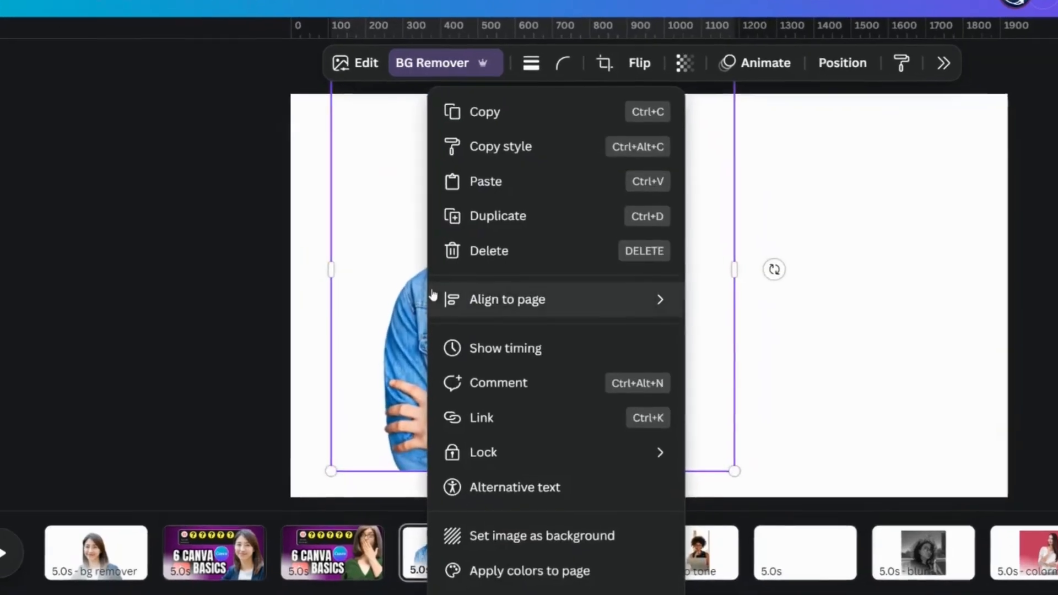
mouse_move(452, 292)
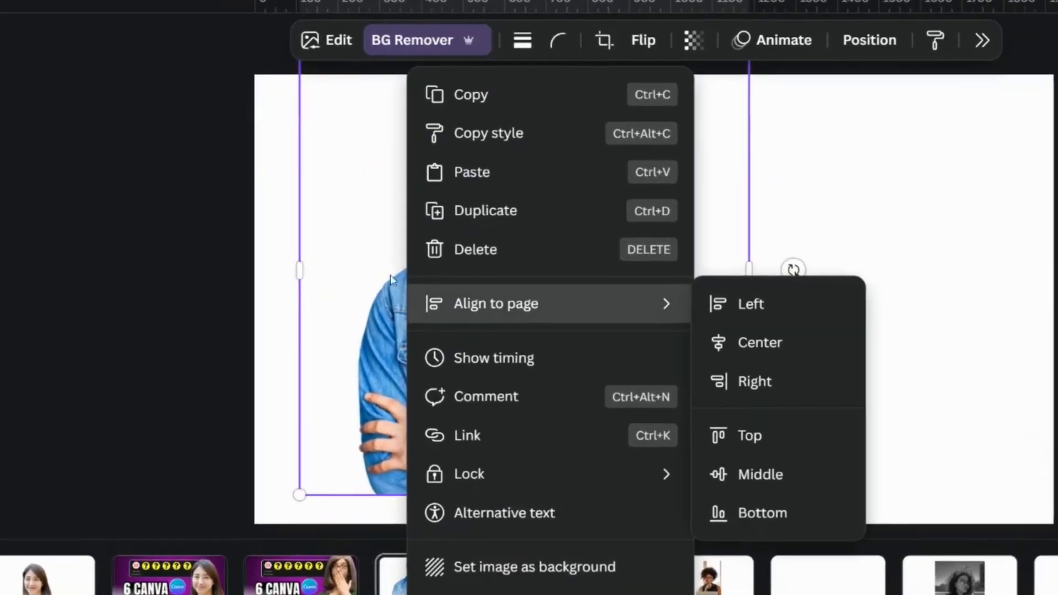
click(329, 197)
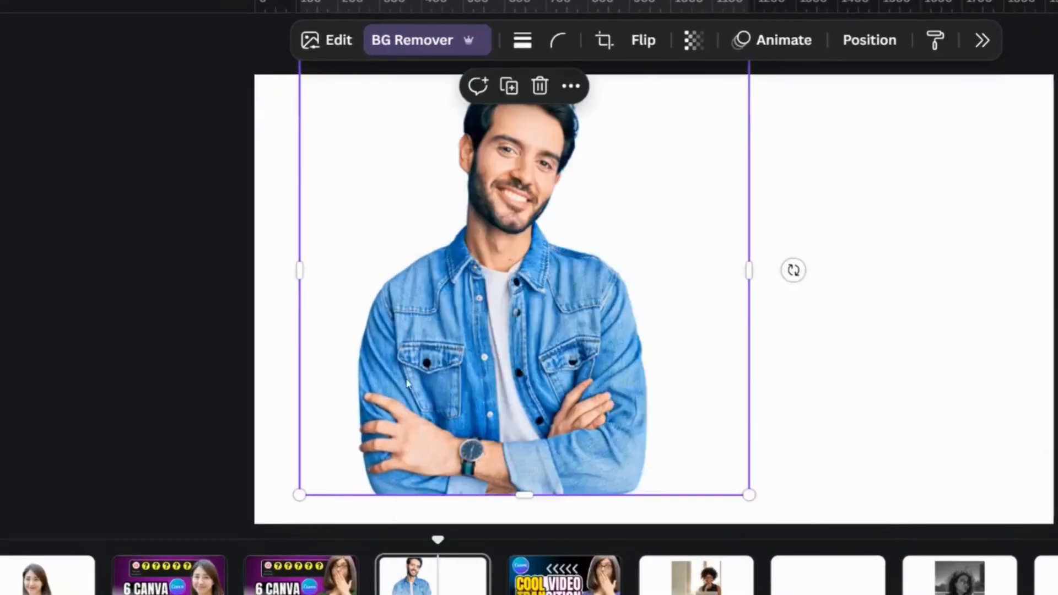
Step: Reposition and resize the man's cutout so it fills the page height with its base on the bottom edge
drag(459, 287, 520, 422)
drag(816, 186, 630, 363)
drag(513, 496, 520, 289)
right_click(504, 303)
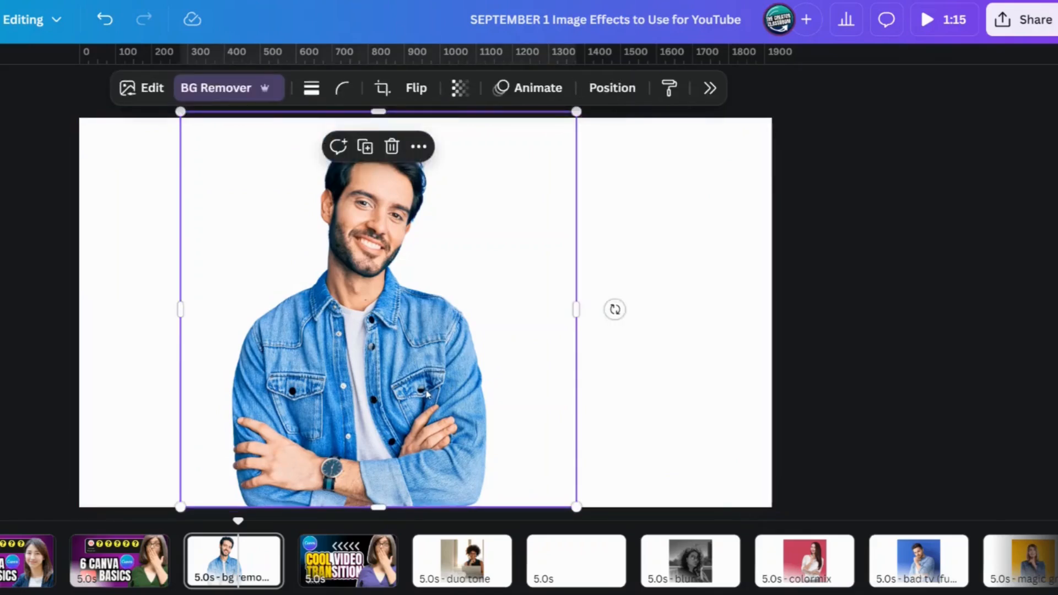
Step: Bring up the image editing options for the man's cutout and open the Shadows effects
click(148, 89)
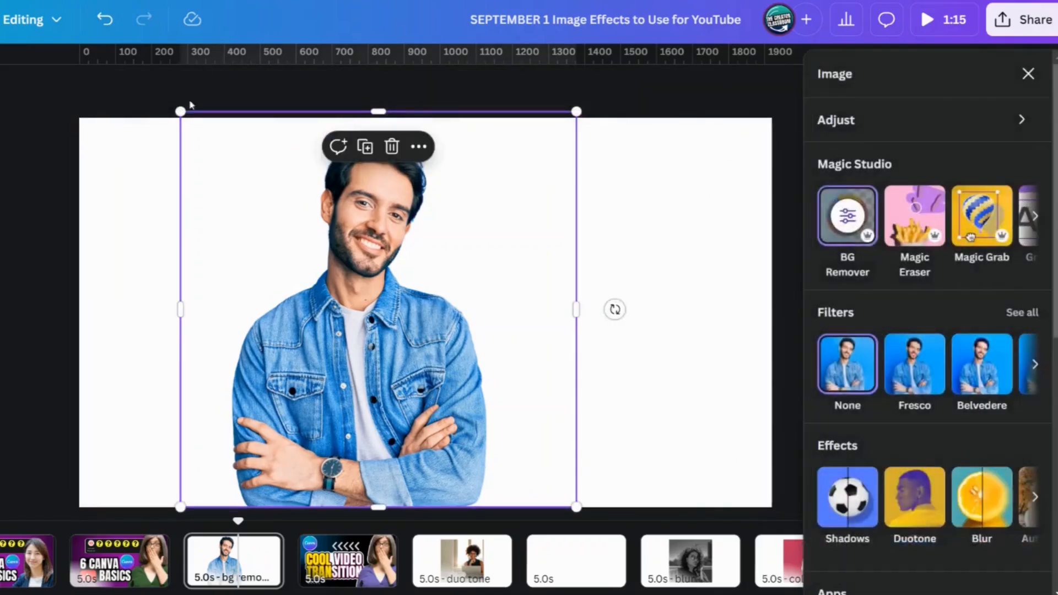
click(80, 161)
click(269, 261)
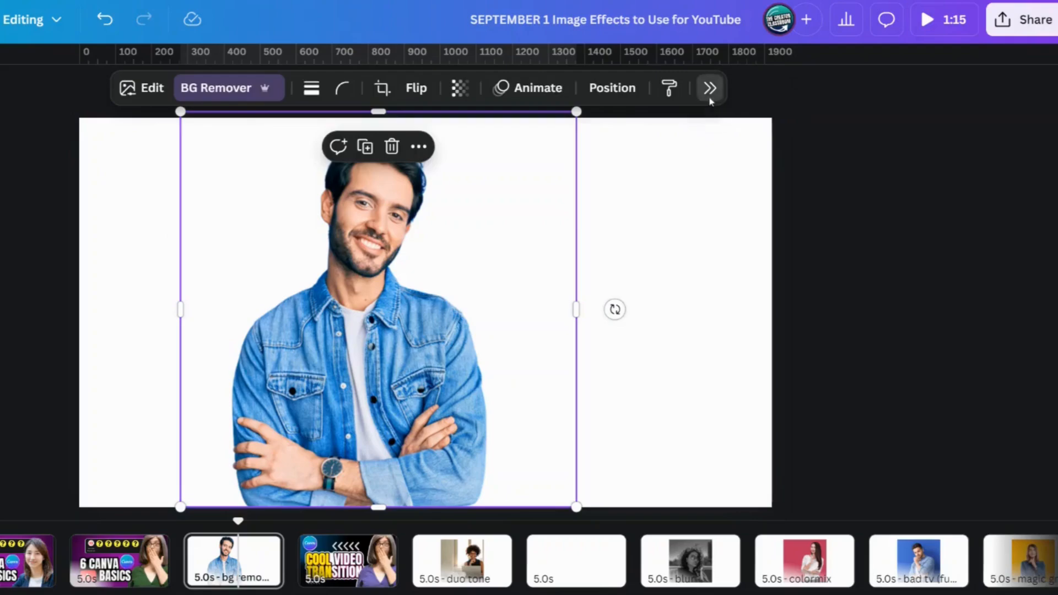
click(848, 148)
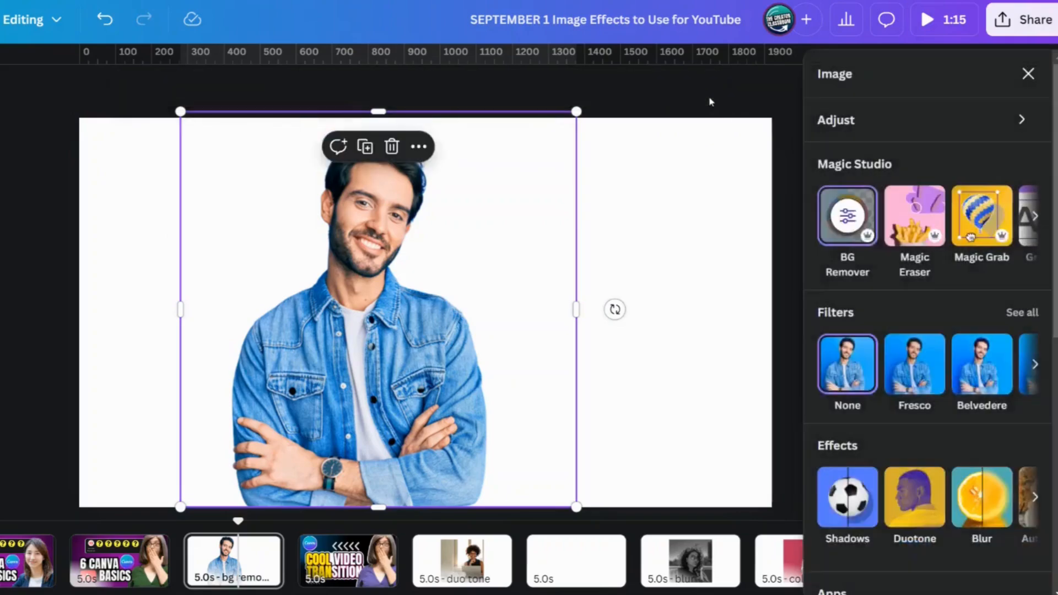
scroll(724, 343, down, 2)
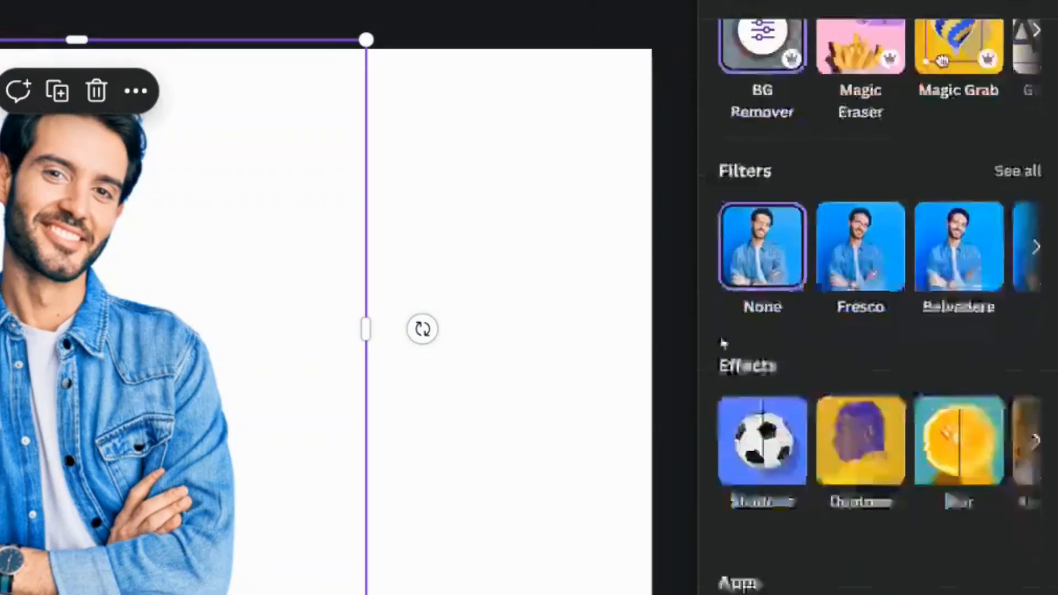
scroll(724, 344, down, 3)
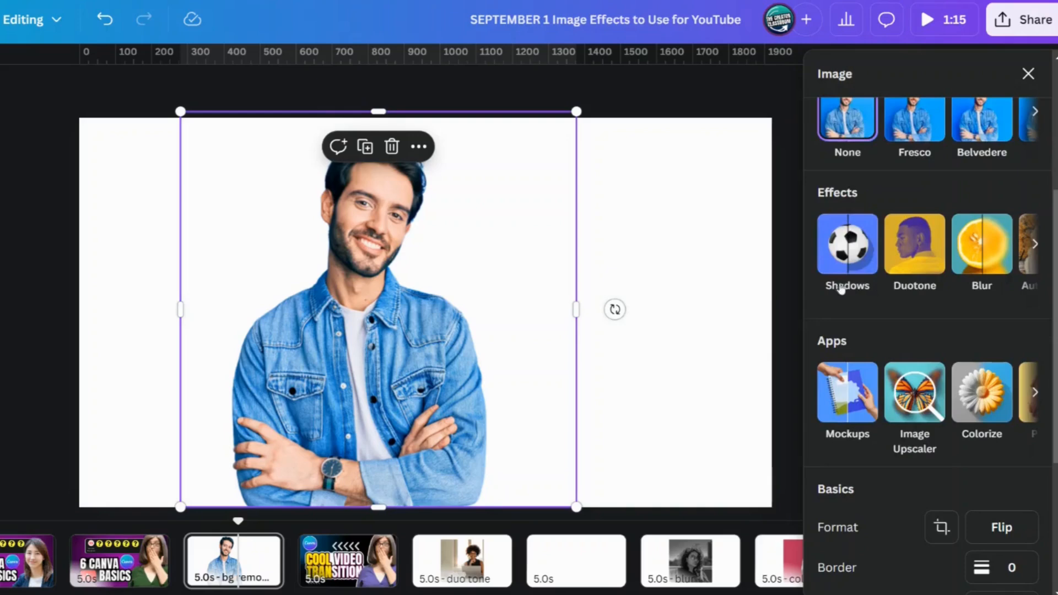
click(763, 259)
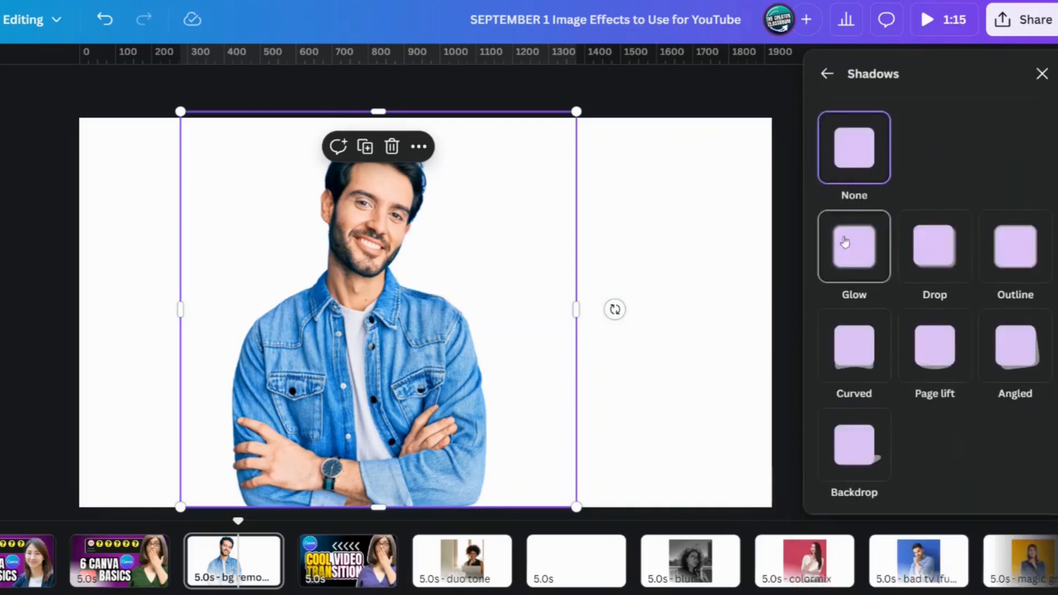
Step: Try the Glow, Drop and Backdrop shadow styles on the man's cutout
click(849, 264)
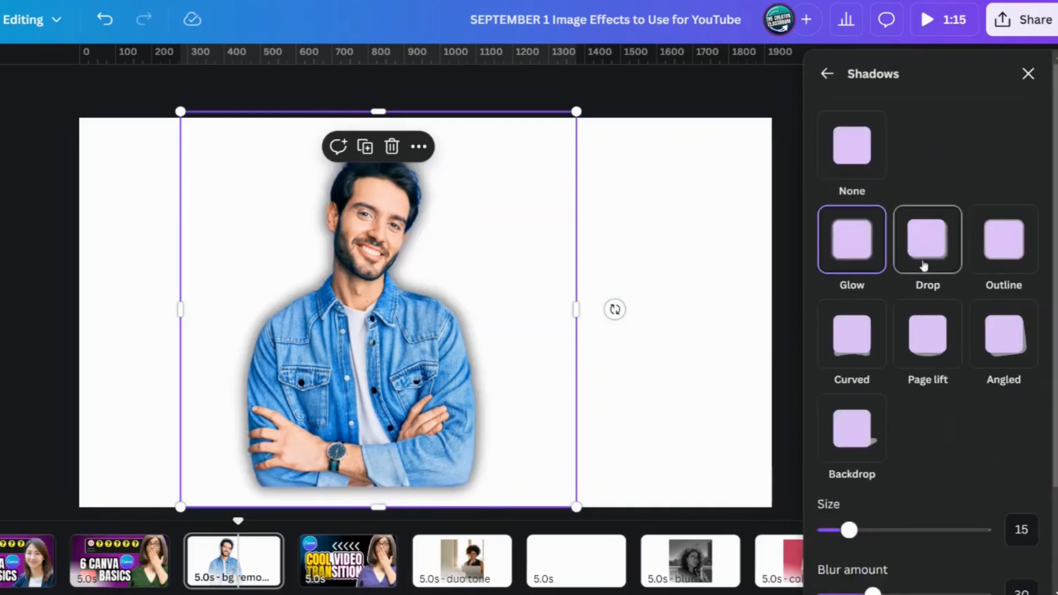
click(935, 264)
scroll(970, 275, down, 3)
click(853, 301)
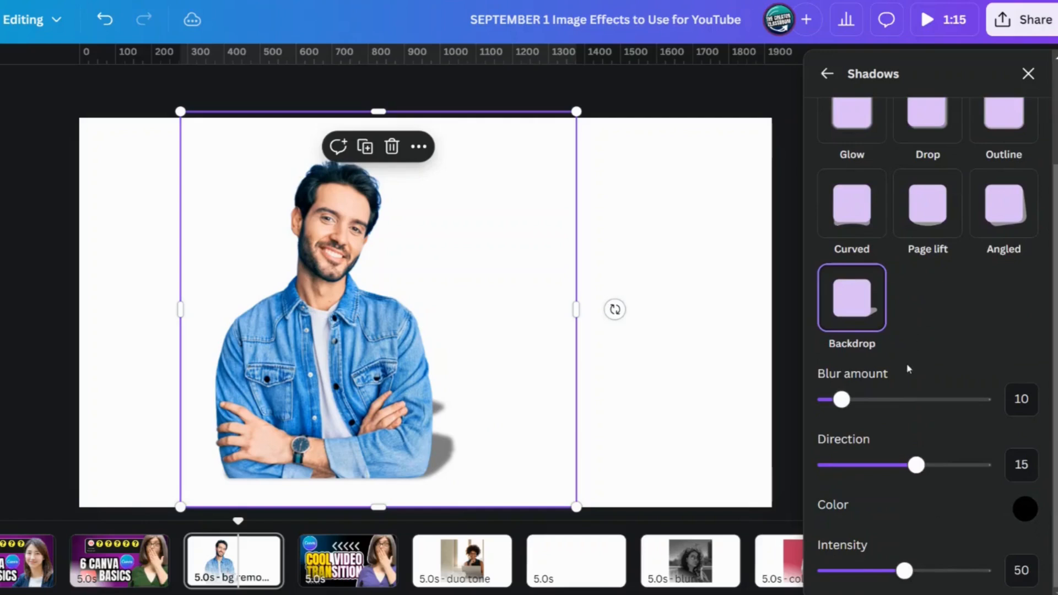
Step: Try the Backdrop shadow with a blur amount of 0 and a direction of 23
click(893, 400)
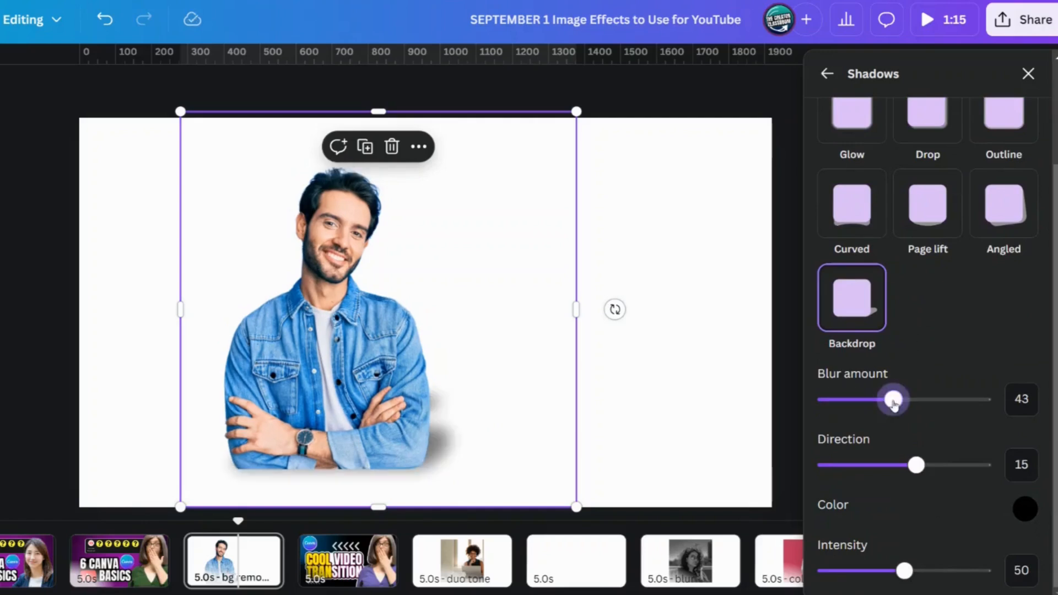
drag(893, 400, 826, 400)
click(908, 466)
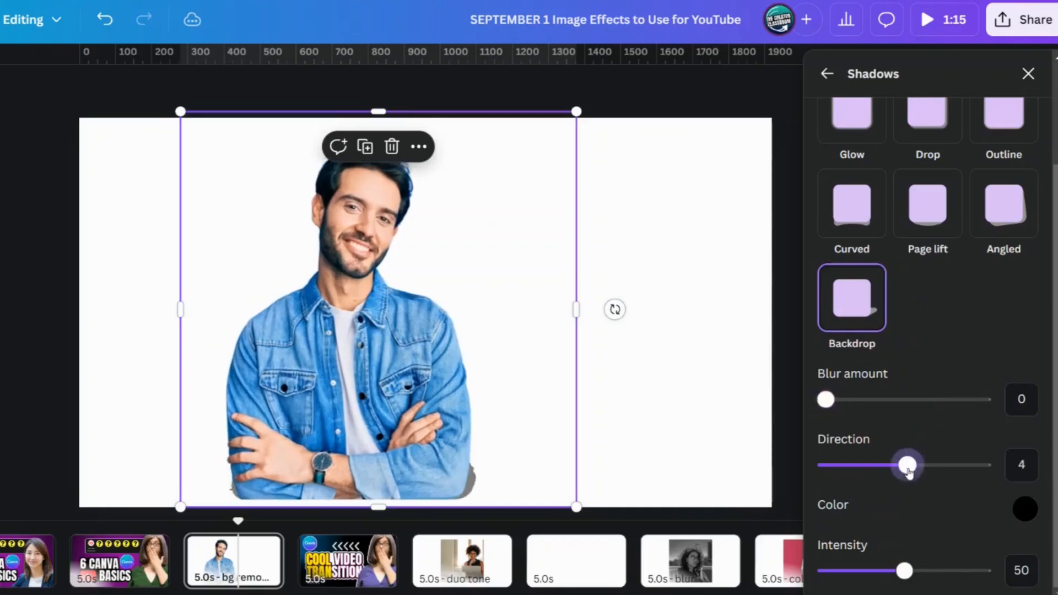
mouse_move(908, 466)
mouse_down()
mouse_move(983, 465)
mouse_move(924, 456)
mouse_up()
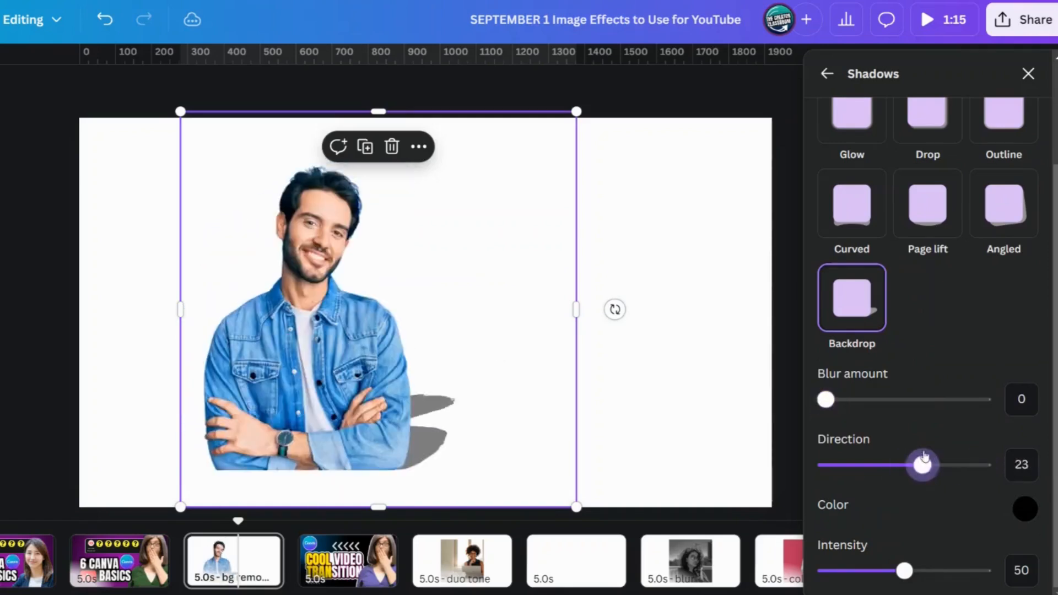
Step: Apply the Outline shadow style to the man's cutout and set its size to 12
scroll(1003, 248, up, 3)
click(1009, 248)
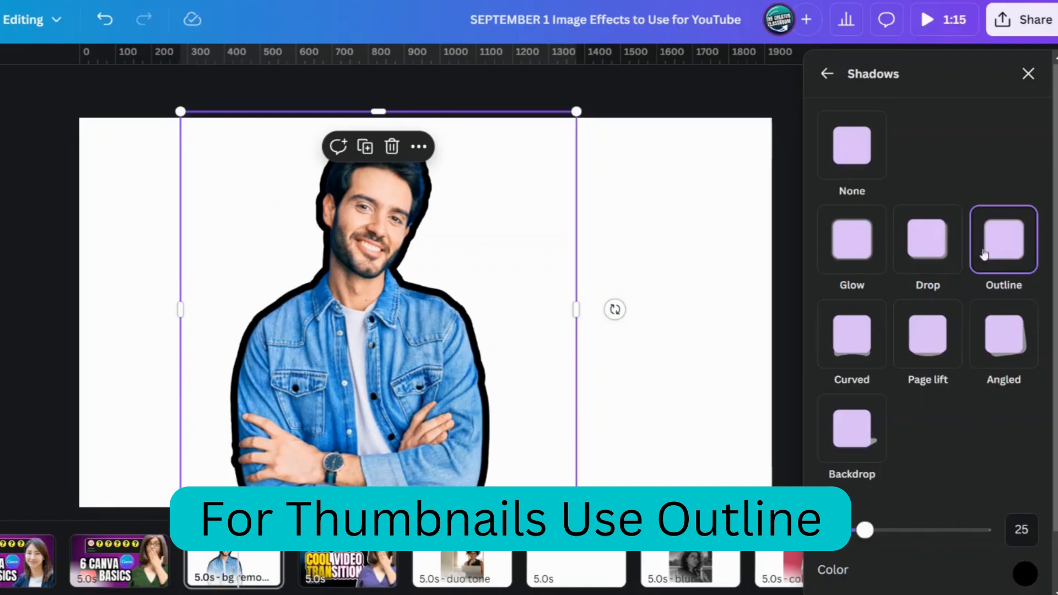
scroll(985, 254, down, 2)
drag(865, 464, 845, 469)
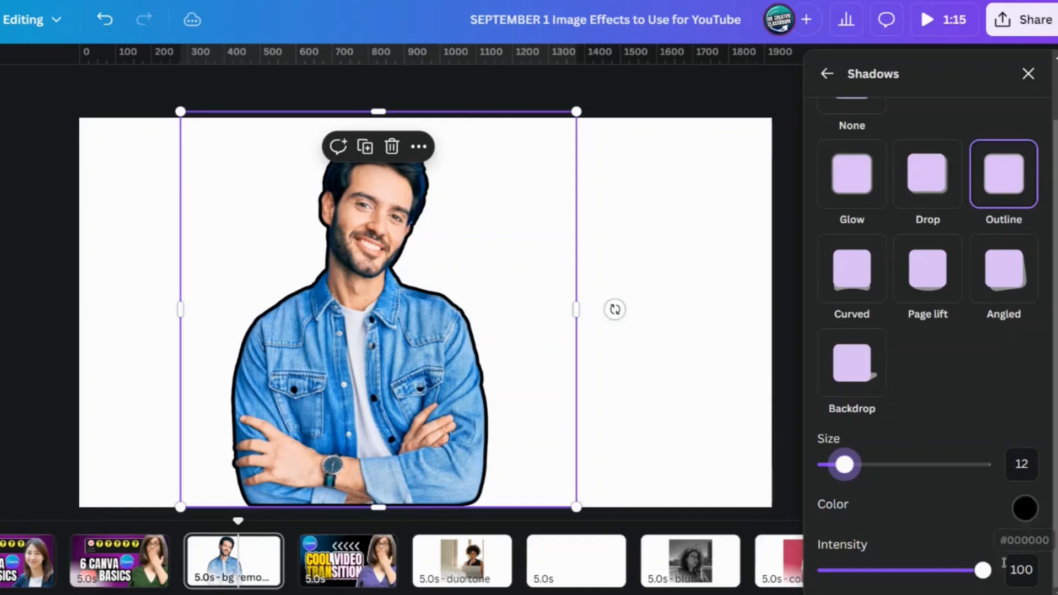
Step: Try a magenta color, #BC14BA, for the outline around the man's cutout
click(1025, 508)
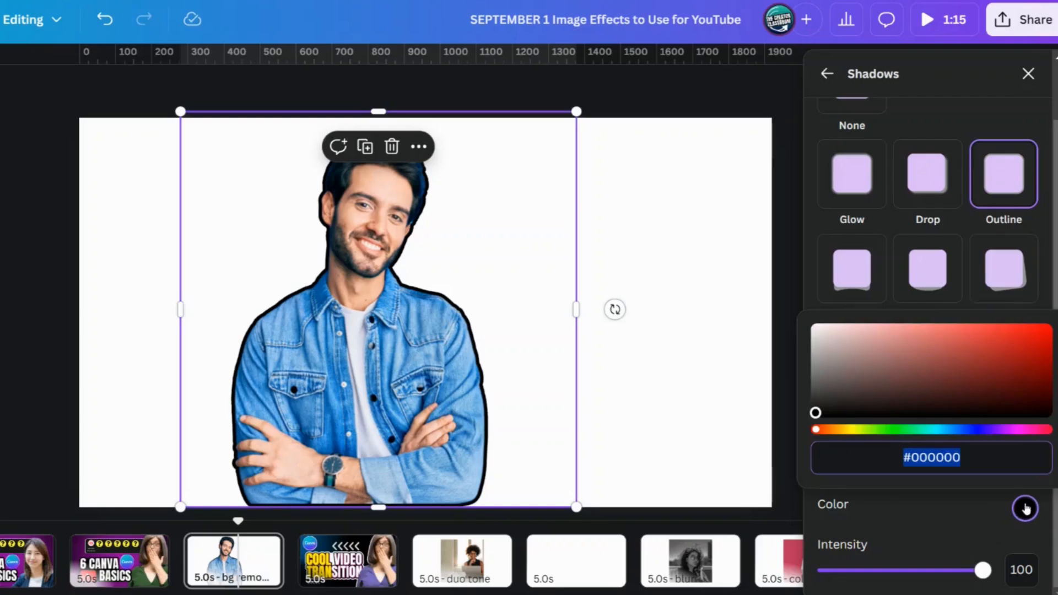
click(985, 430)
drag(1027, 341, 1029, 353)
click(1010, 429)
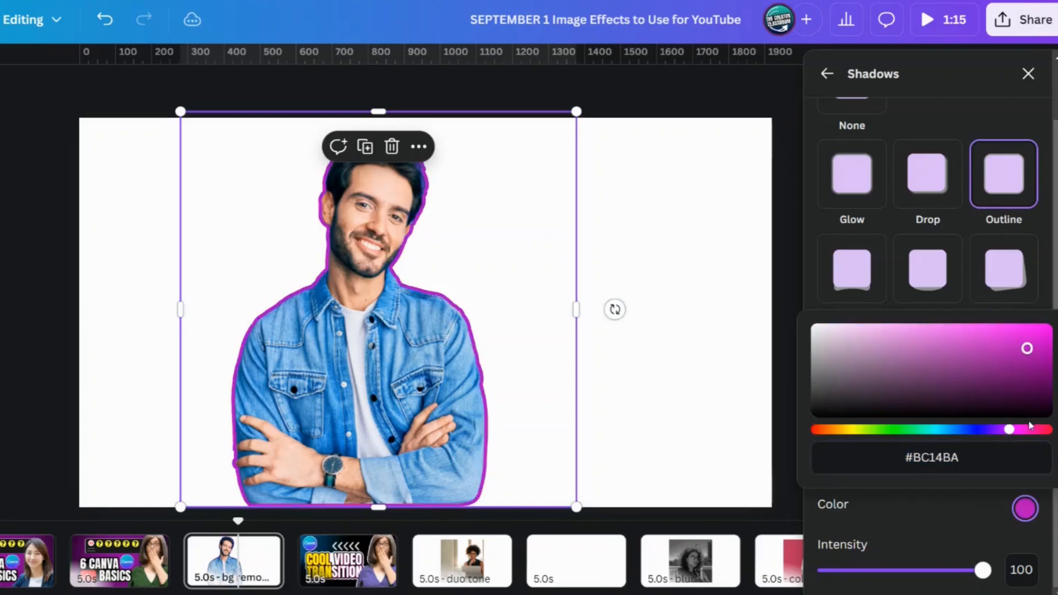
click(1040, 430)
Step: Try the cutout's outline in white, #FFFFFF, and return its color to black
click(836, 430)
click(841, 416)
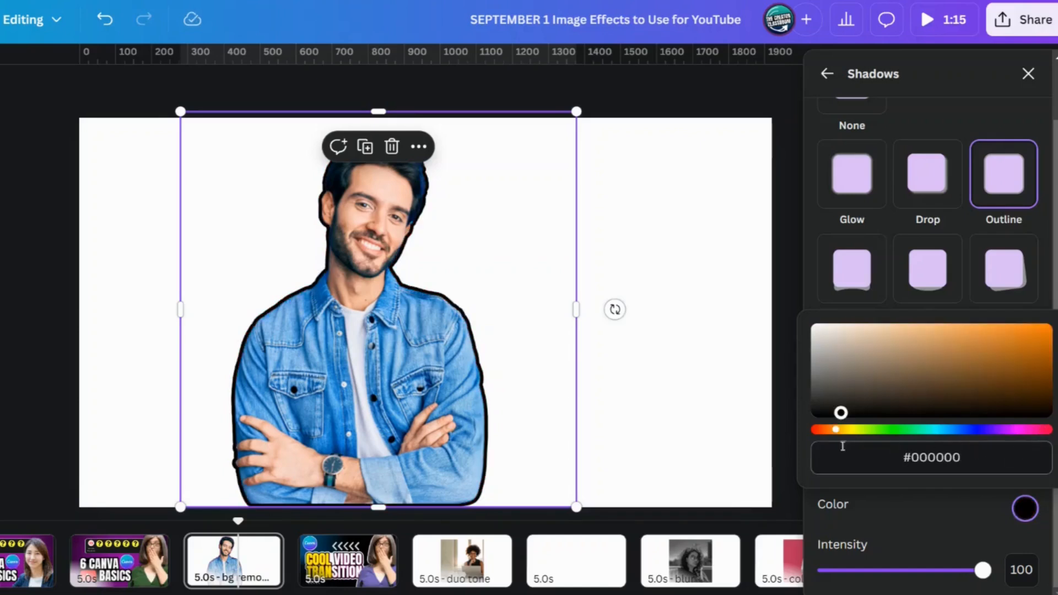
drag(818, 340, 815, 328)
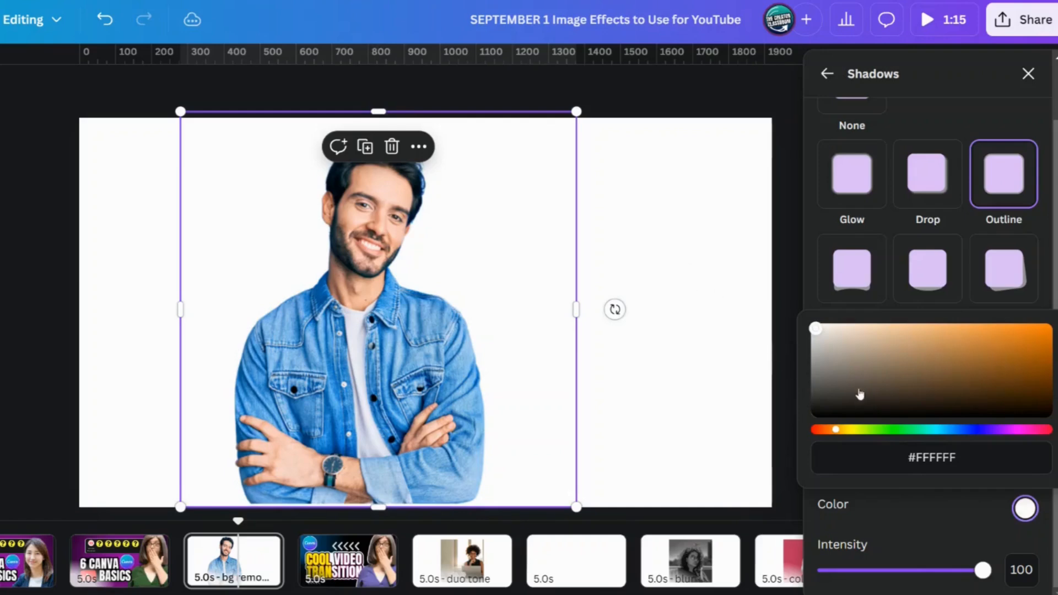
click(851, 399)
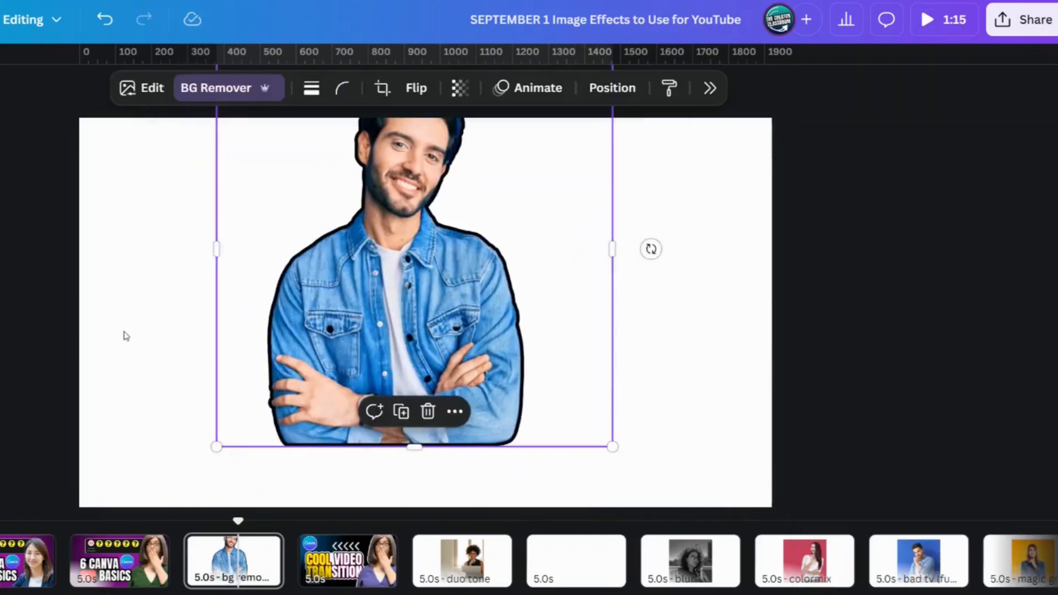
Step: Move the outlined man to the right side of the page and enlarge him until his lower body runs past the bottom edge
click(128, 337)
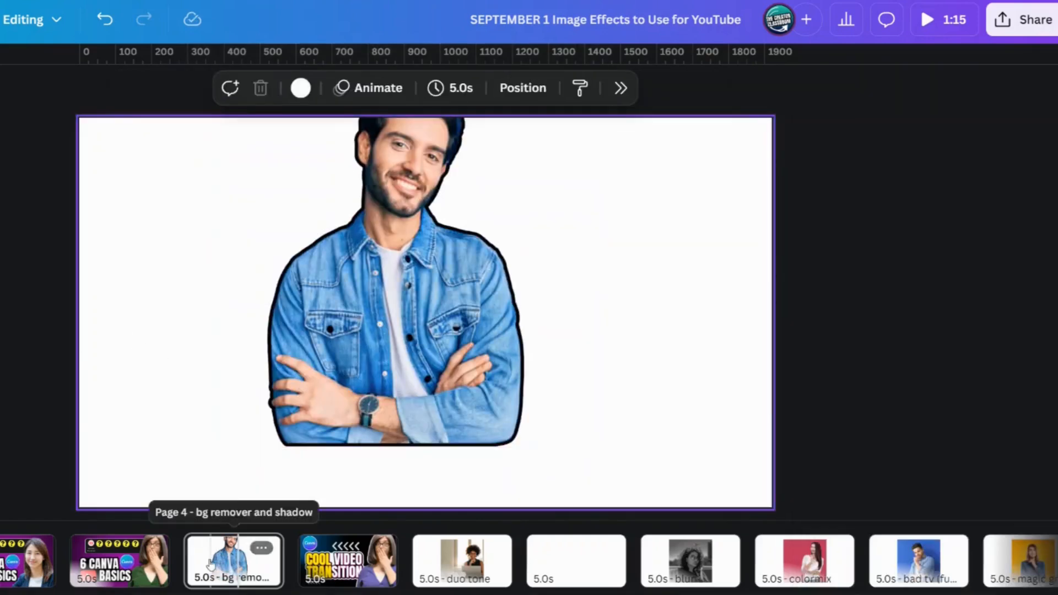
drag(725, 379, 595, 421)
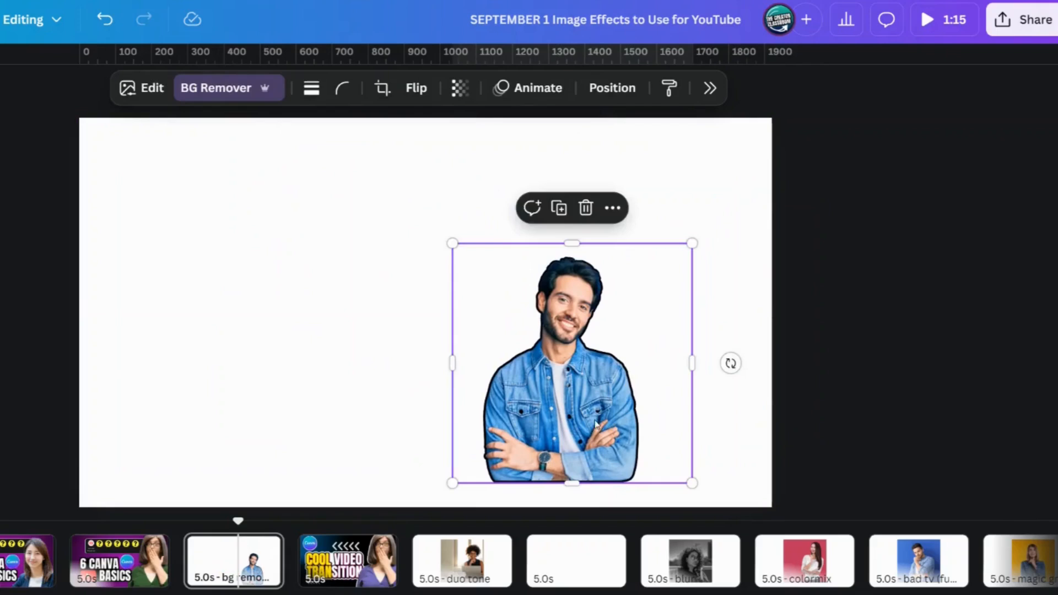
click(367, 414)
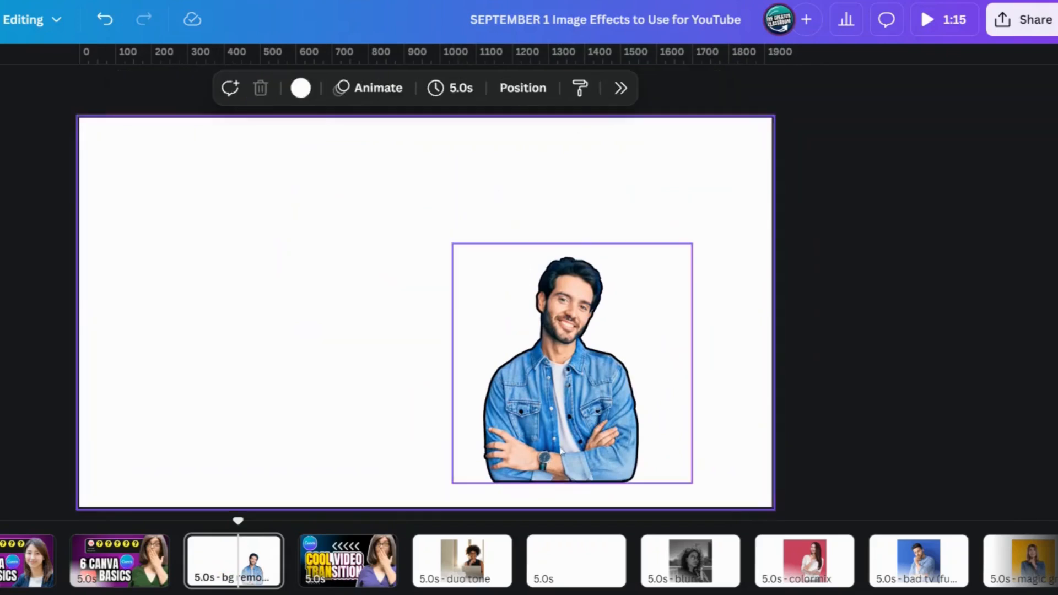
click(485, 478)
drag(453, 484, 405, 530)
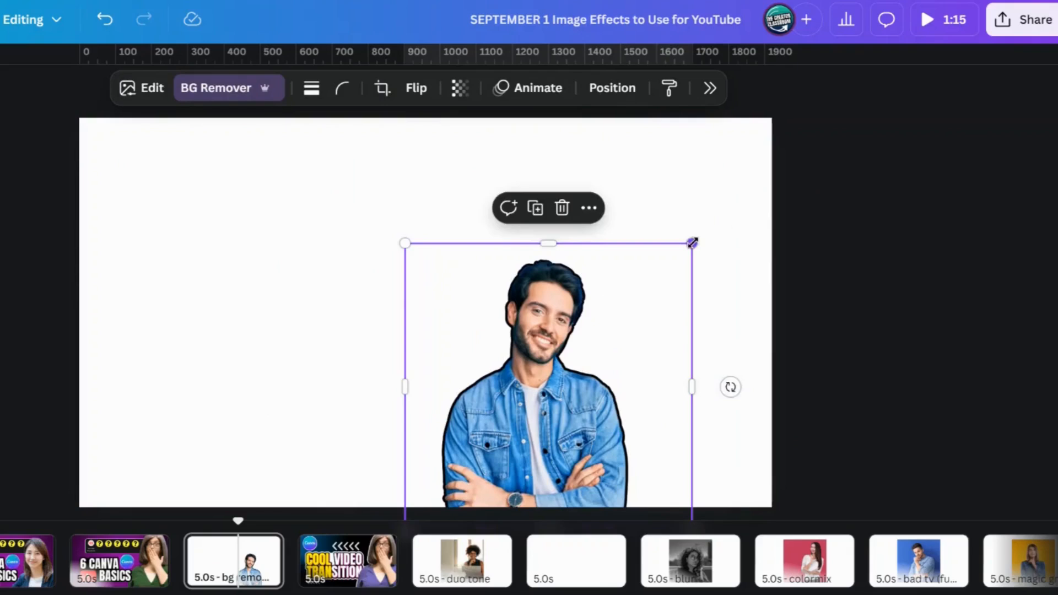
drag(692, 242, 799, 137)
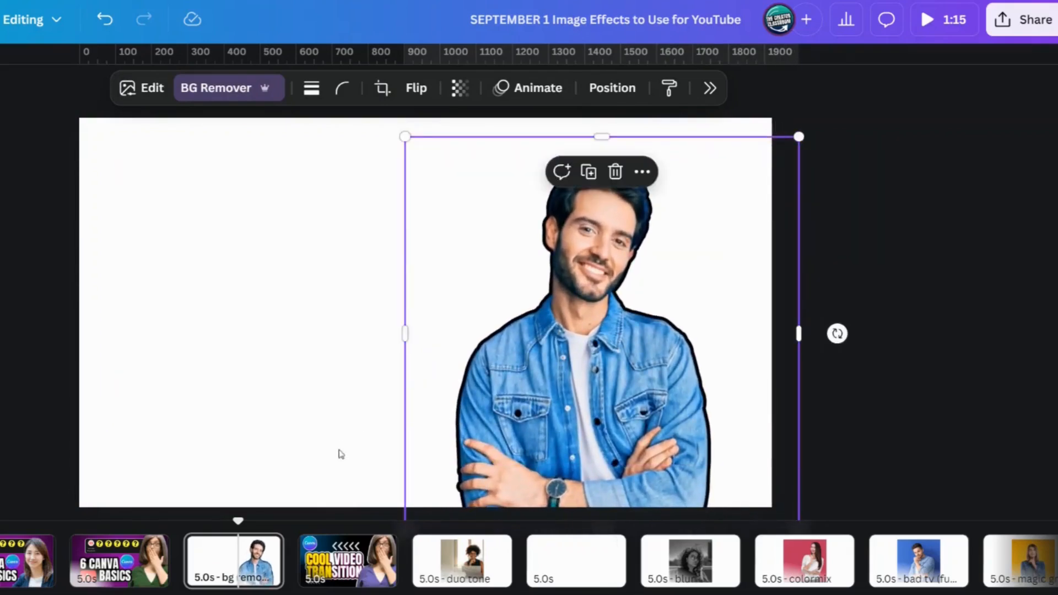
Step: On the Cool Video Transition page, shift the woman's cutout aside to expose the white silhouette behind it and put it back
click(346, 577)
click(841, 440)
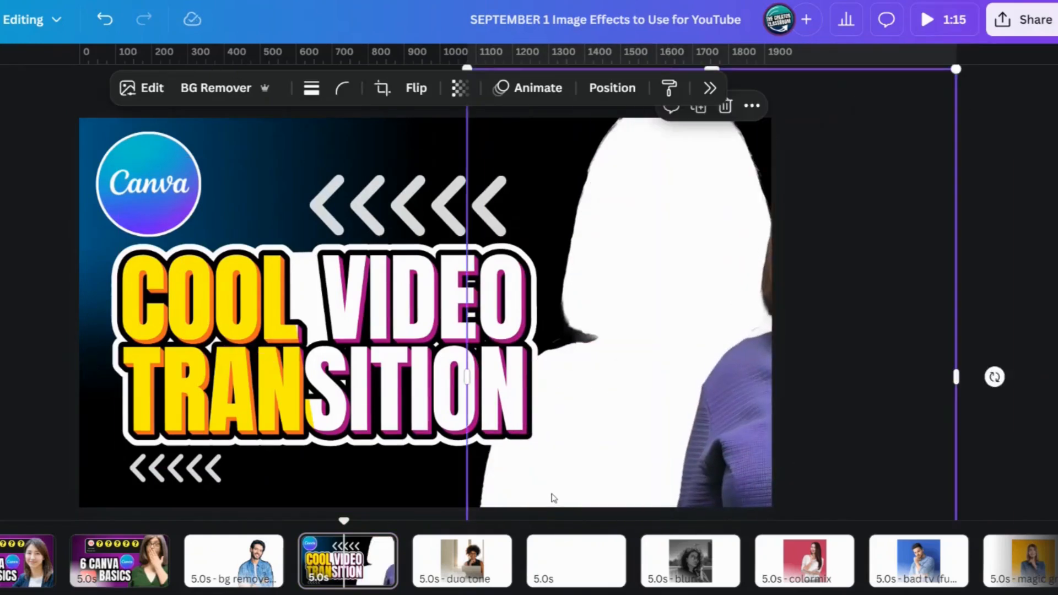
drag(706, 495, 680, 389)
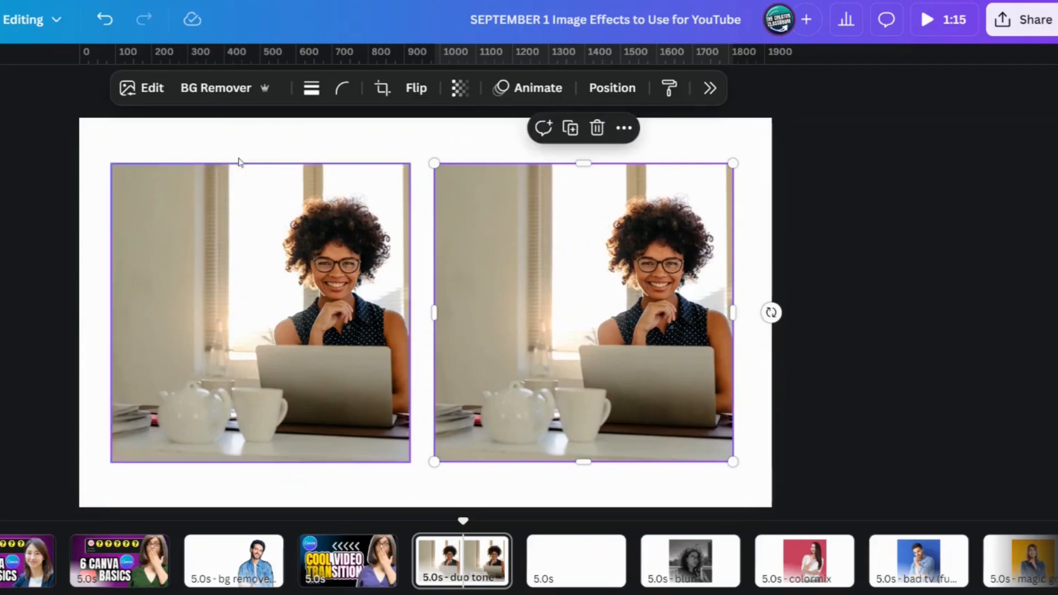
Step: Try the Custom, Fuchsia, Pop, Sea Blue, Mono and Sepia duotone presets on the right-hand photo of the woman and settle on Classic
click(142, 91)
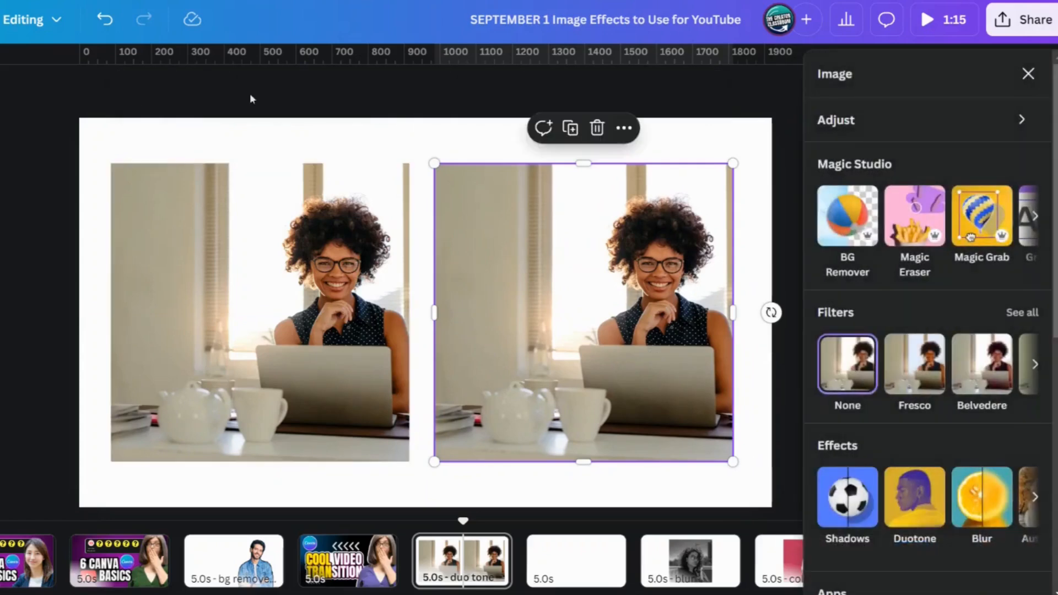
scroll(934, 146, down, 3)
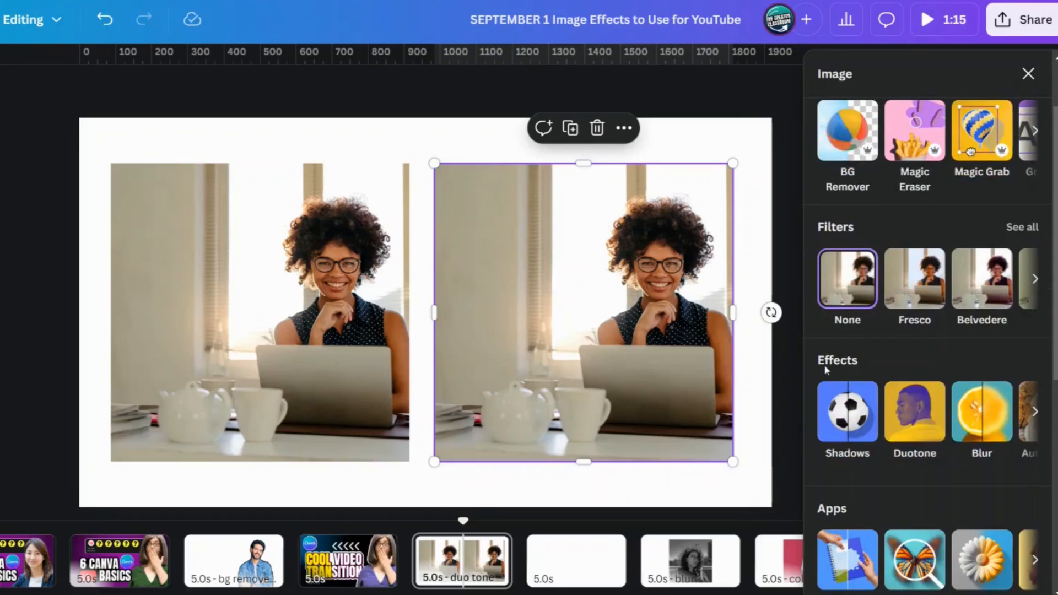
click(906, 439)
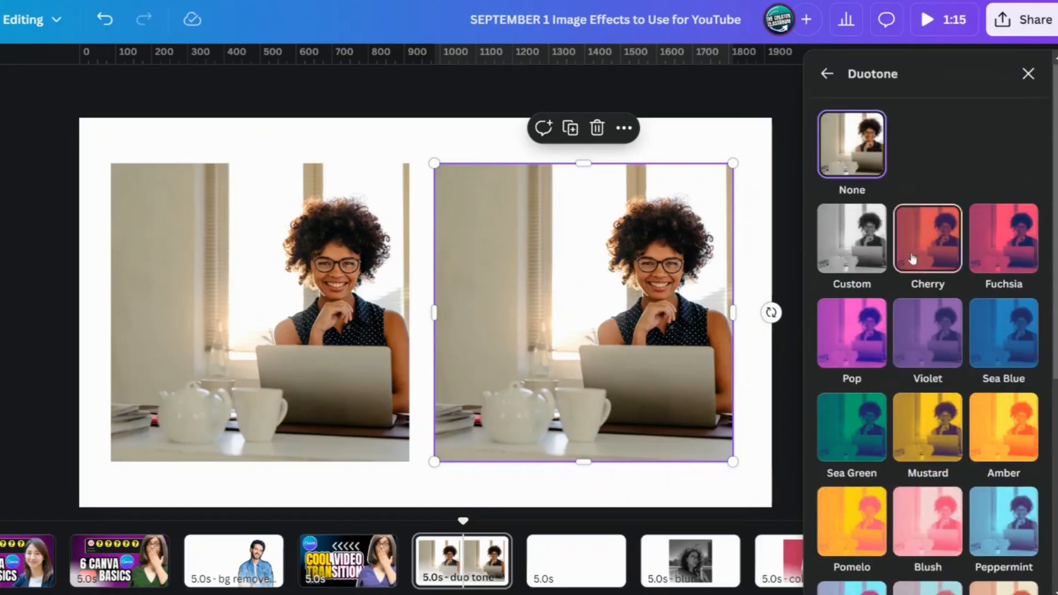
click(855, 263)
click(1004, 238)
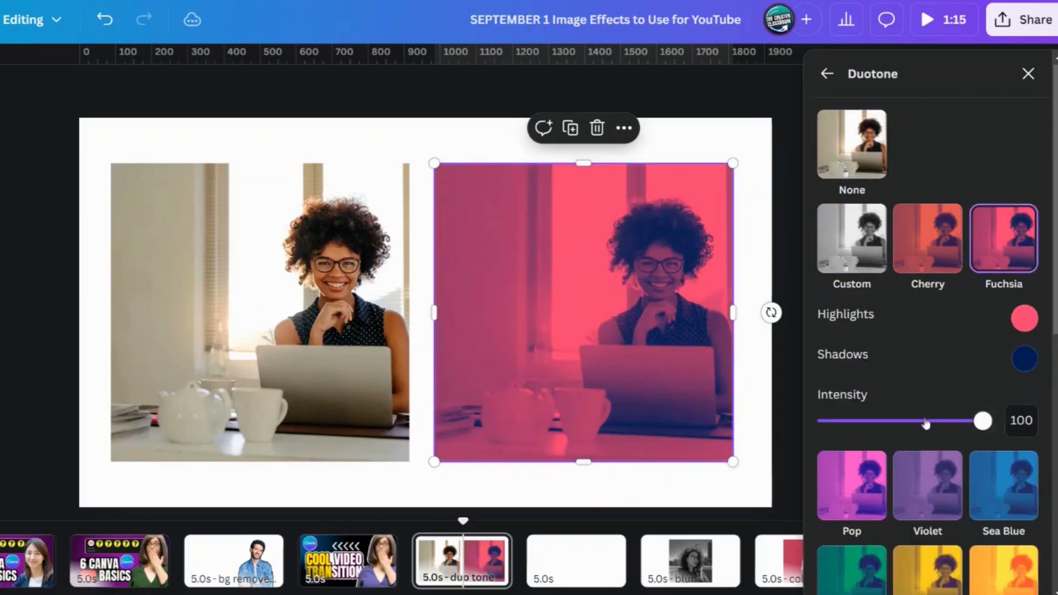
click(852, 486)
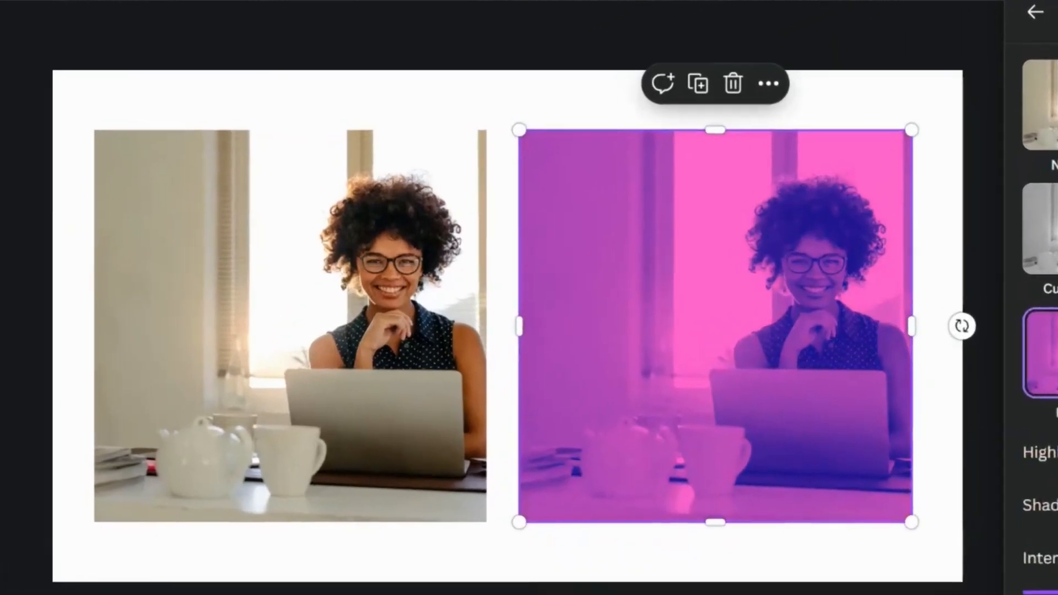
click(1052, 345)
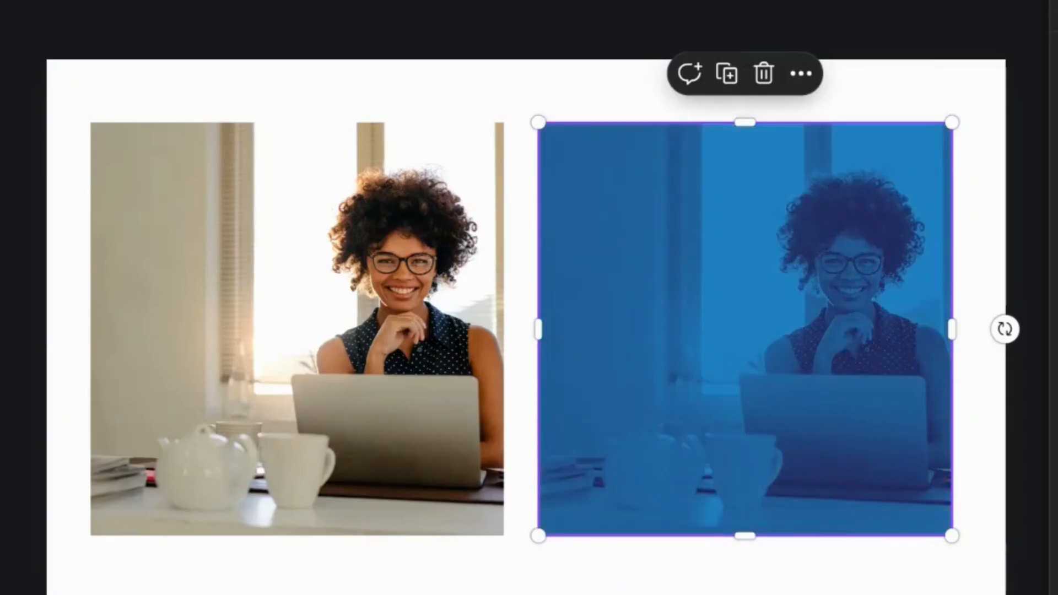
click(1004, 428)
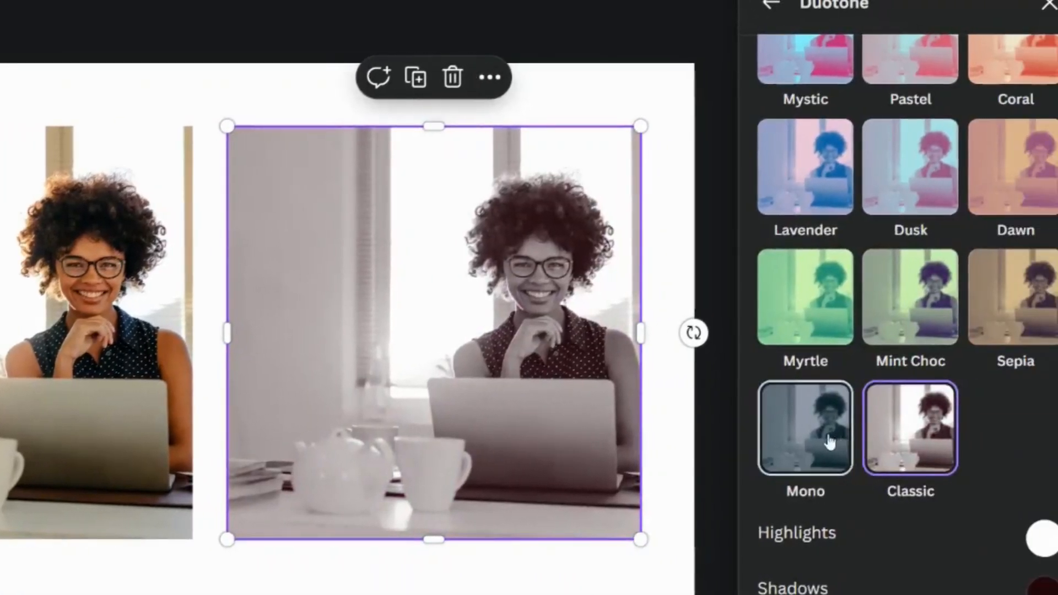
click(830, 441)
click(995, 335)
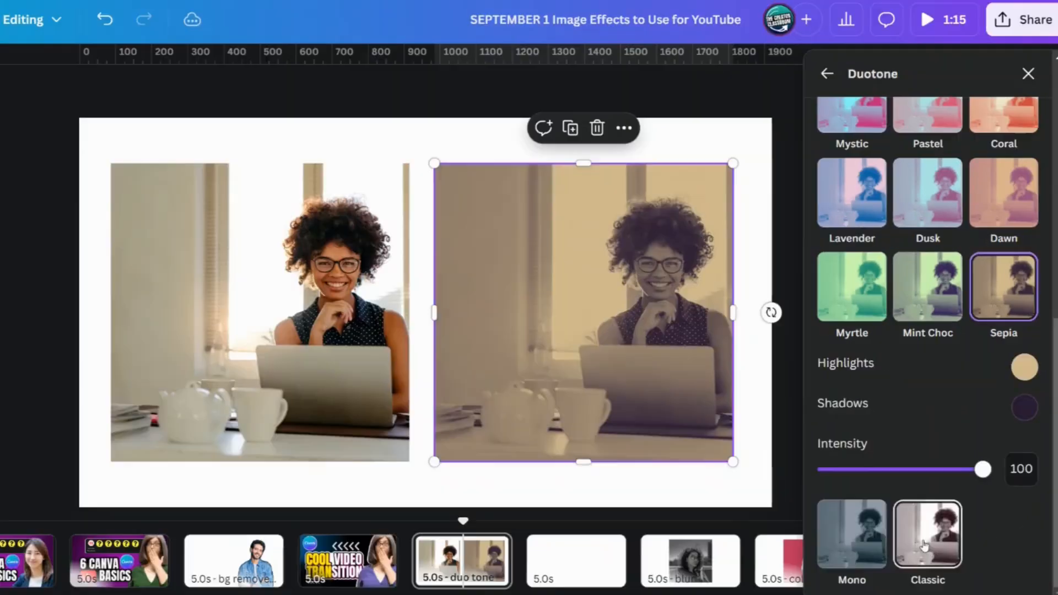
click(925, 542)
Step: Remove the background from the full-color photo on the left half of the page
click(277, 247)
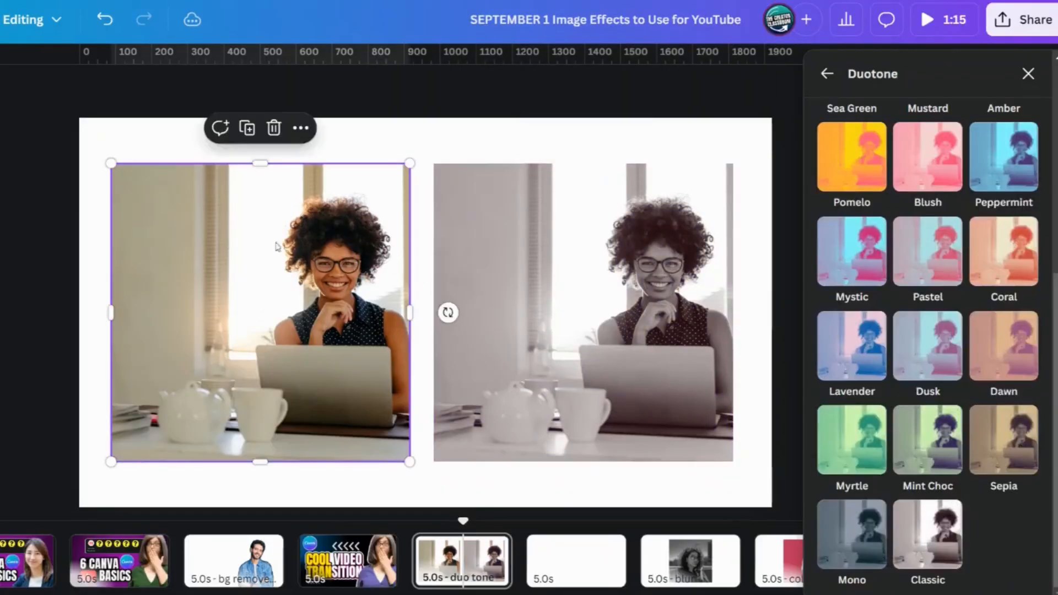
drag(186, 105, 751, 166)
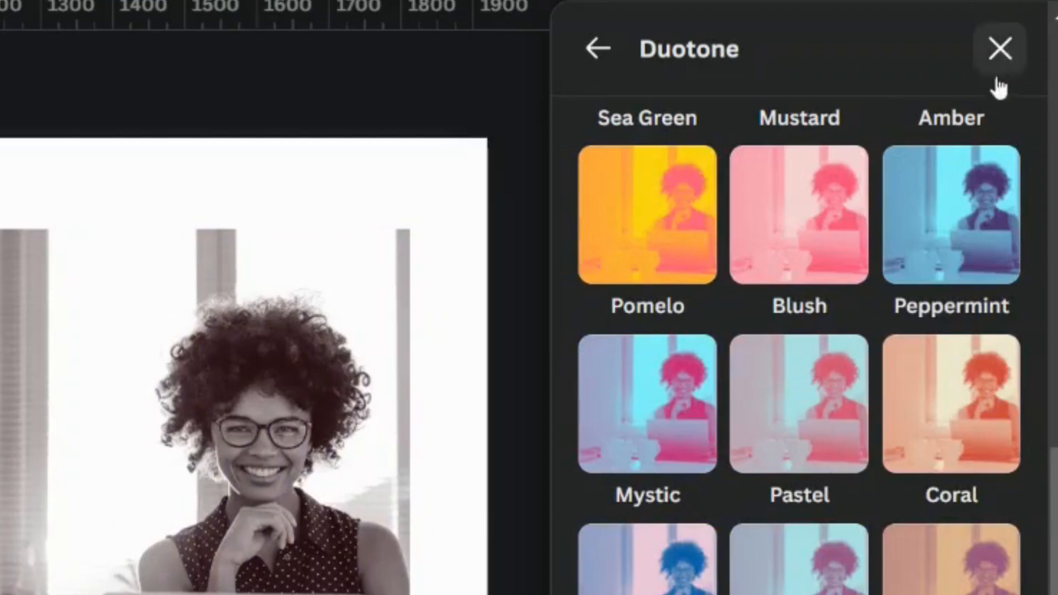
click(998, 51)
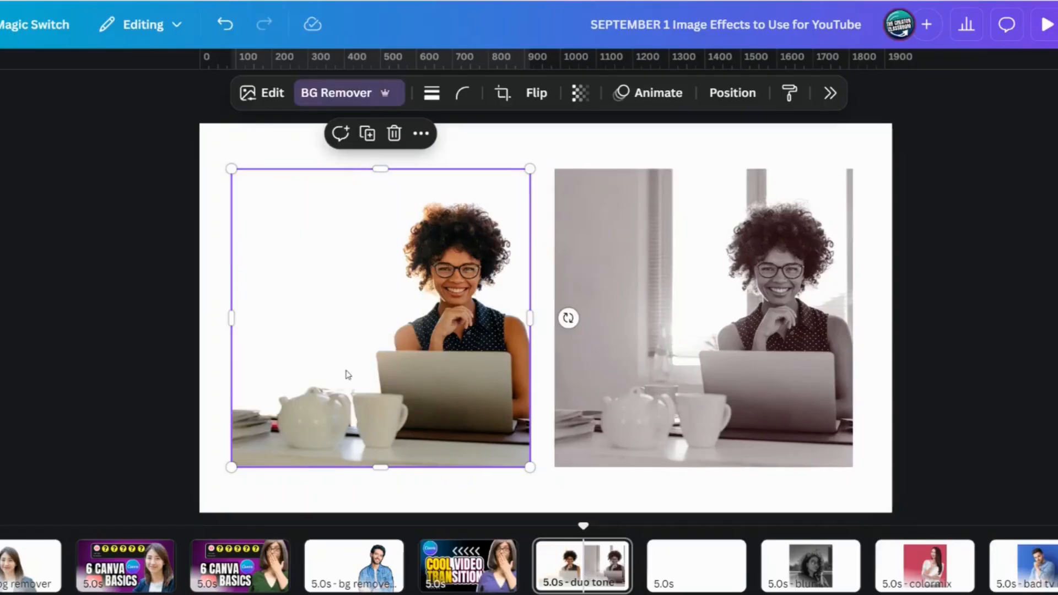
Step: Place the full-color cutout over the duotone photo and reorder the layers so the duotone photo sits beneath it
drag(347, 371, 664, 369)
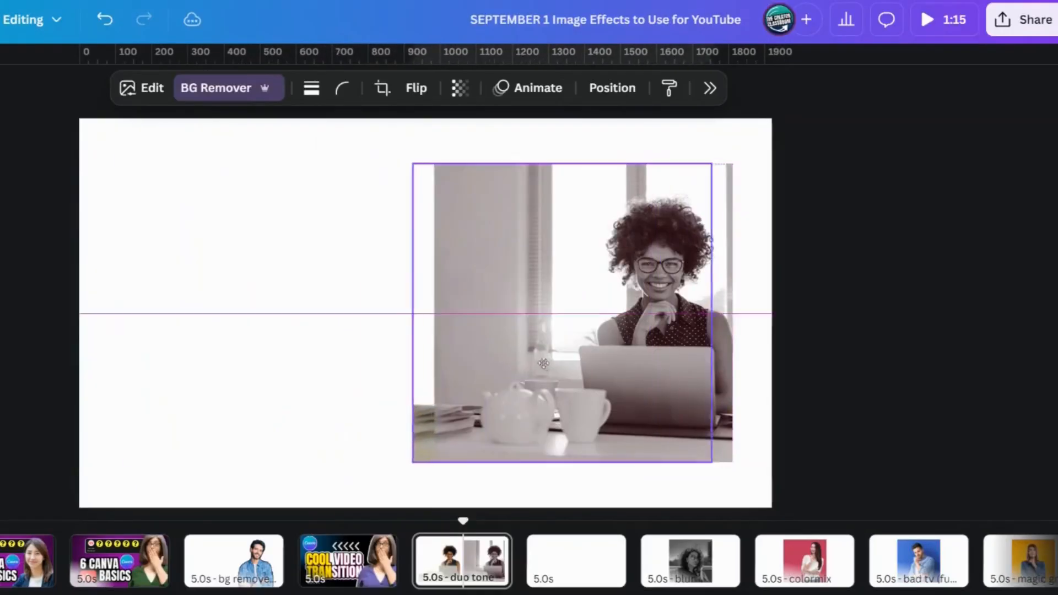
drag(544, 364, 570, 363)
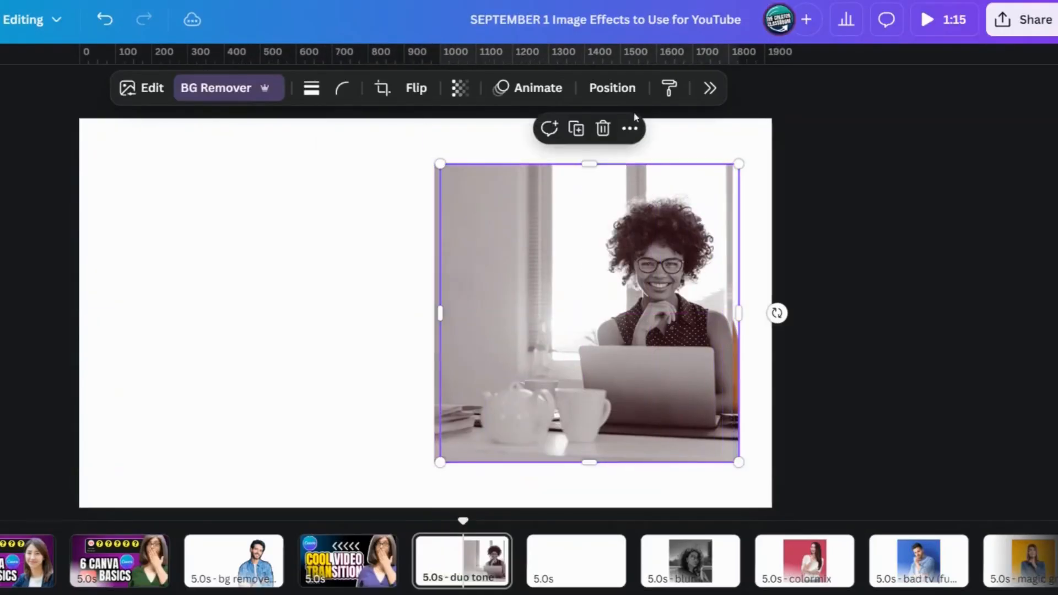
click(621, 97)
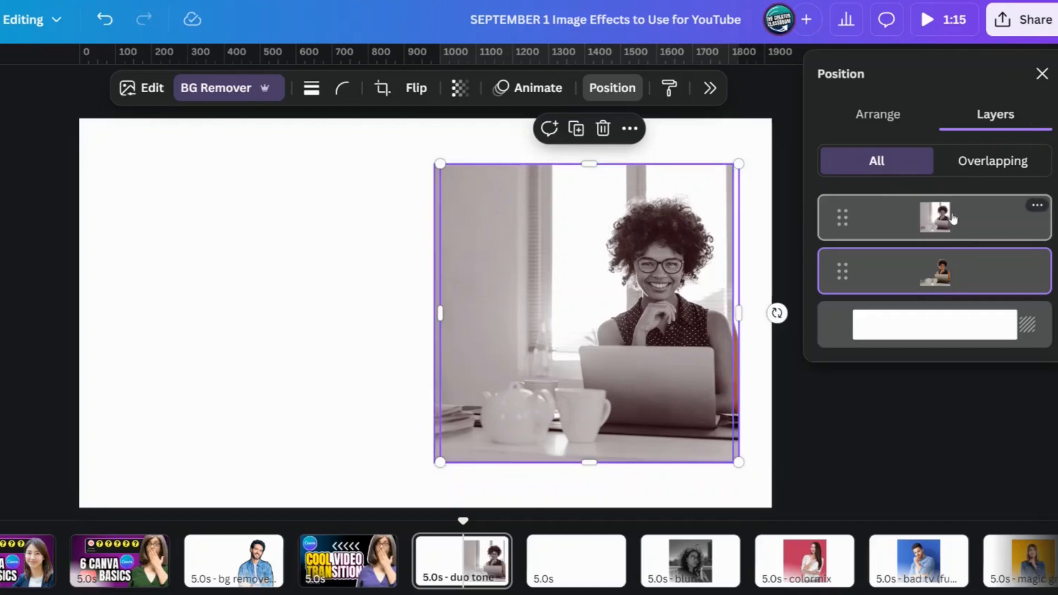
drag(949, 218, 948, 292)
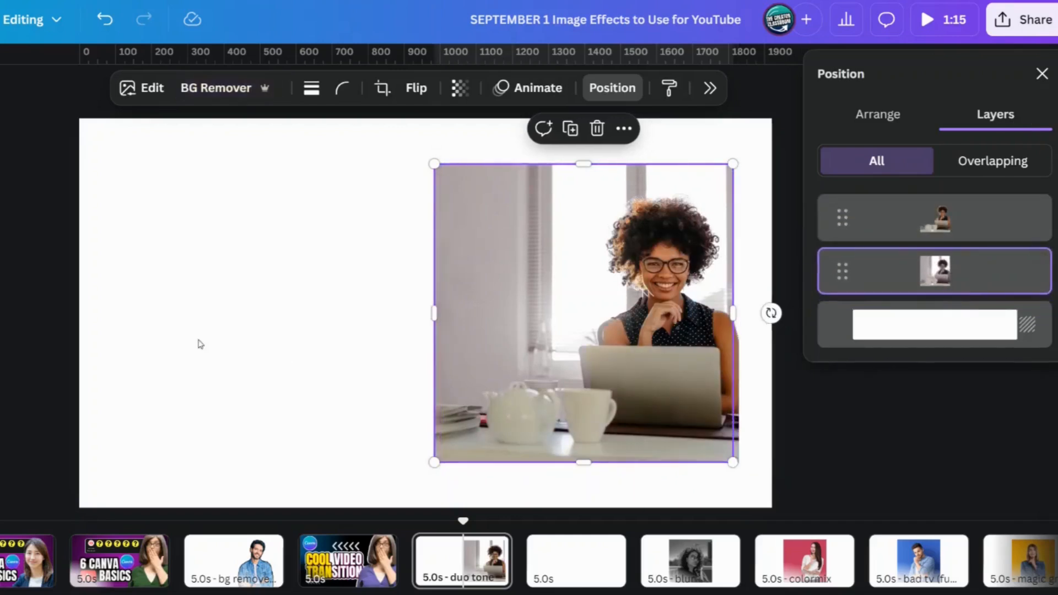
Step: Move the stacked photos to the middle of the page and line the cutout up exactly over the duotone photo
drag(667, 386, 662, 386)
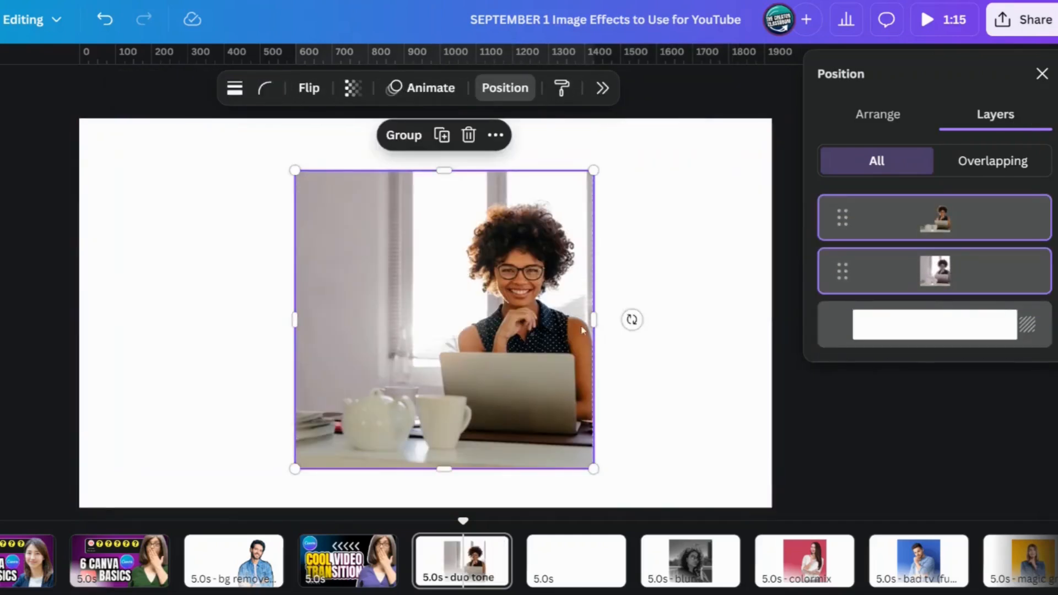
click(647, 323)
click(577, 335)
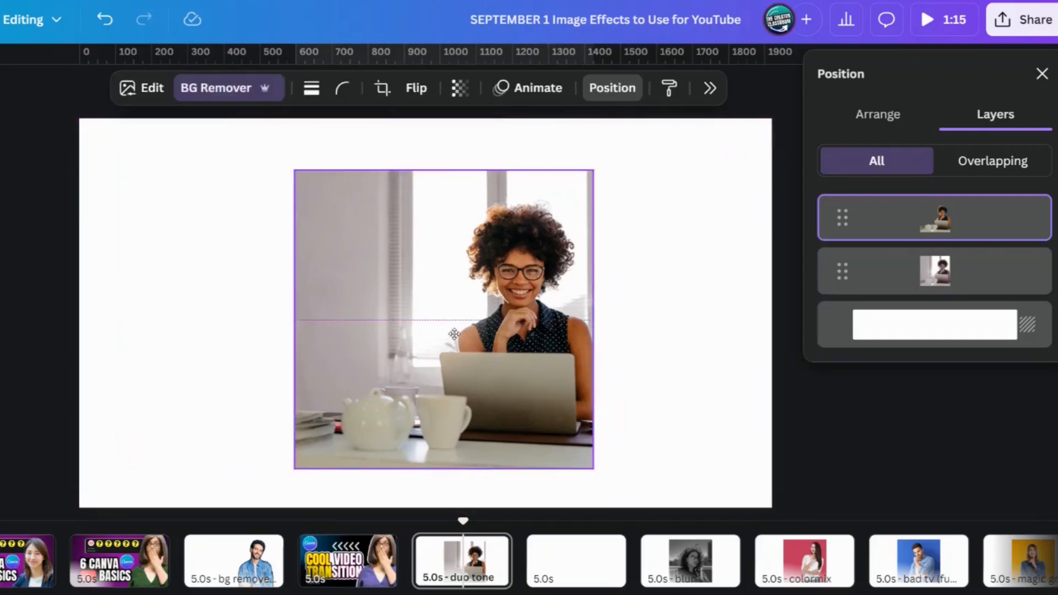
Step: Delete the duotone photo from behind the woman and move her cutout to the left half of the page
click(689, 343)
click(325, 332)
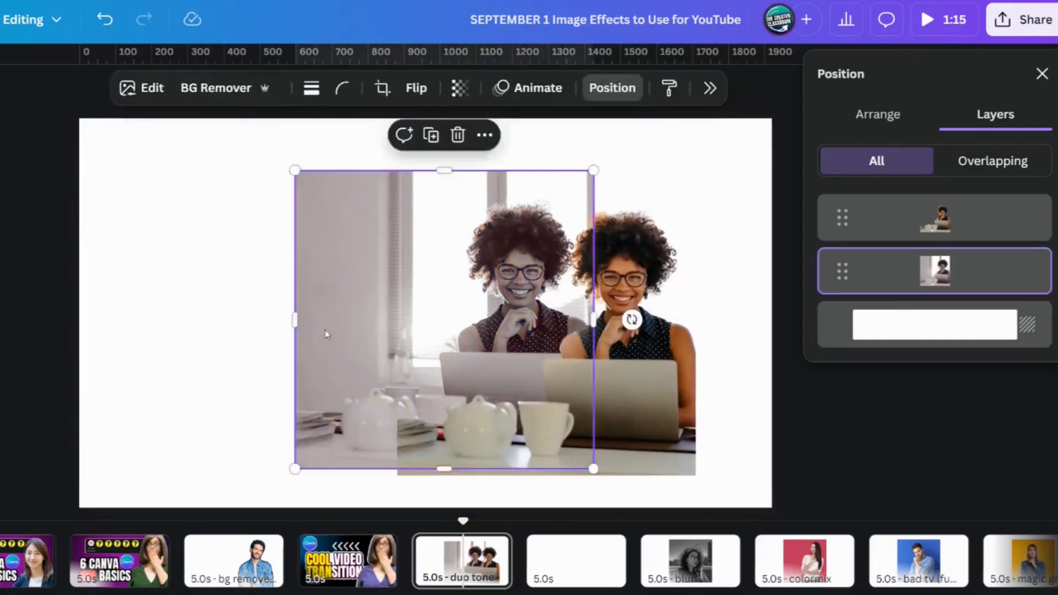
key(Delete)
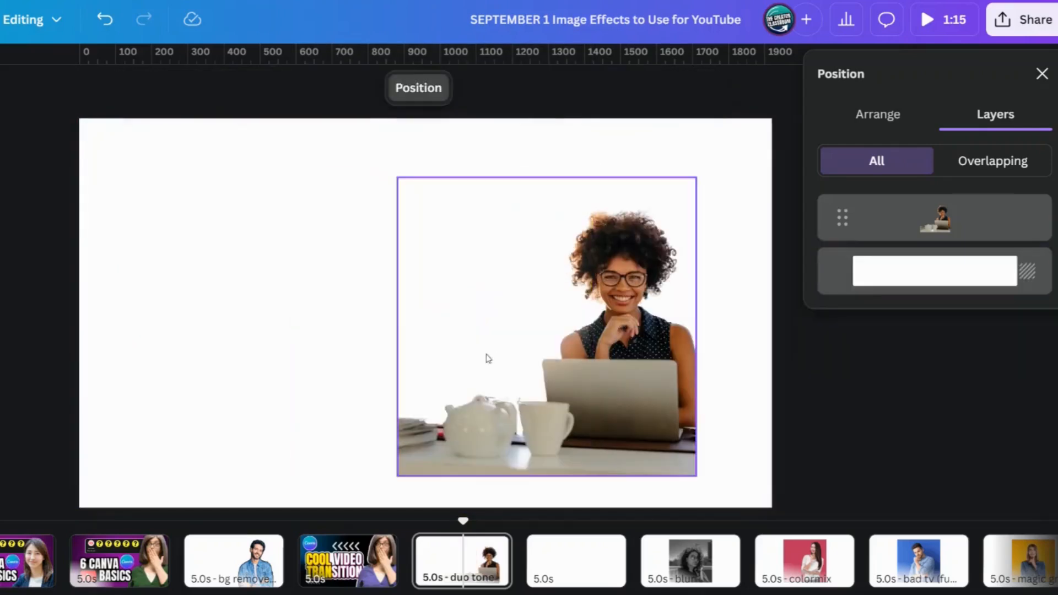
drag(488, 354, 272, 342)
click(654, 340)
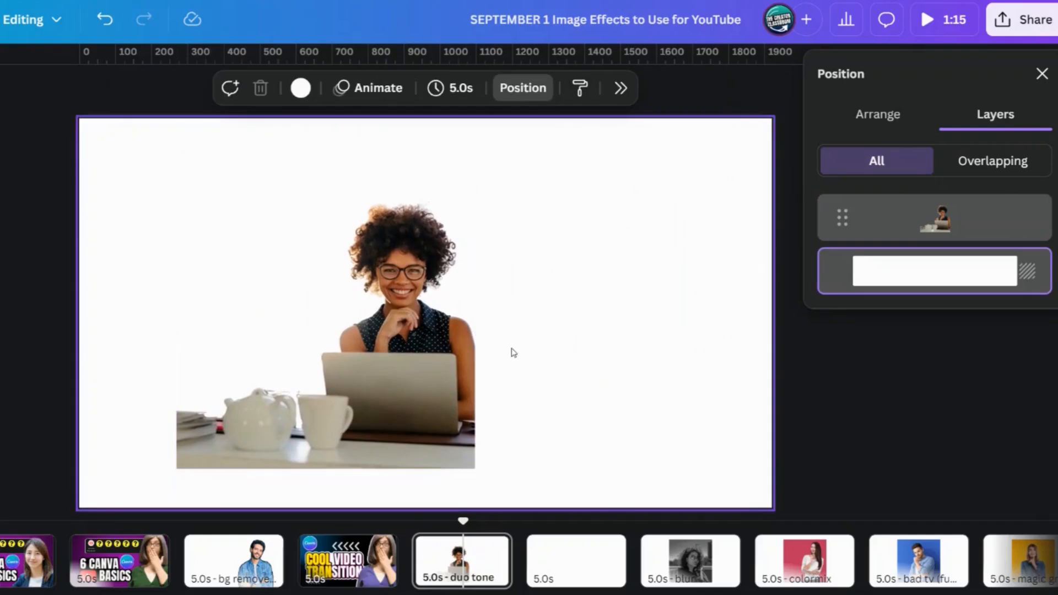
click(1043, 75)
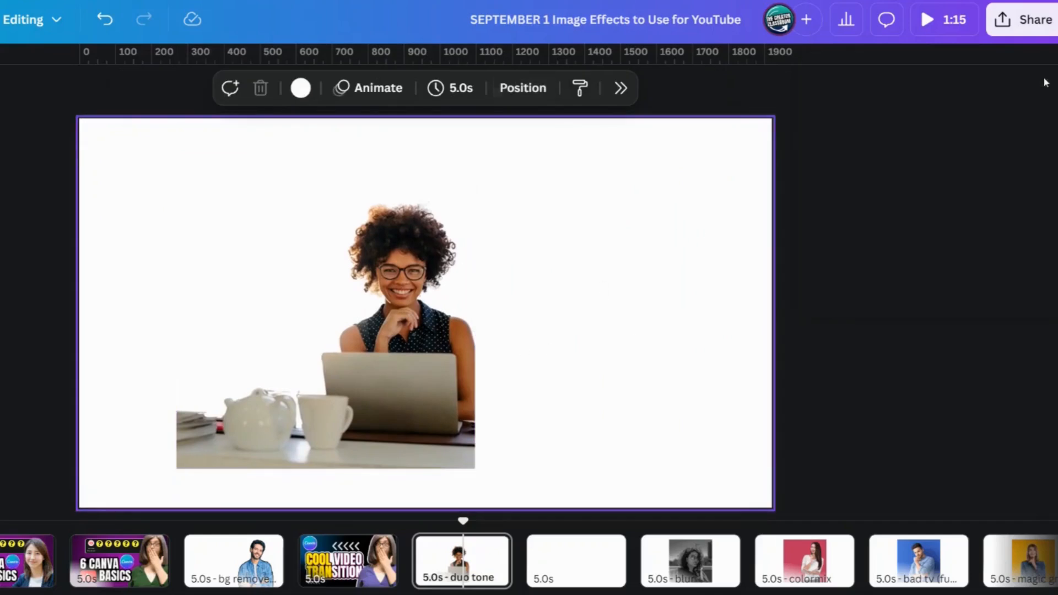
Step: Apply a custom duotone to the woman's cutout and set its highlights color to red, #FF0505
click(333, 310)
click(142, 91)
click(915, 497)
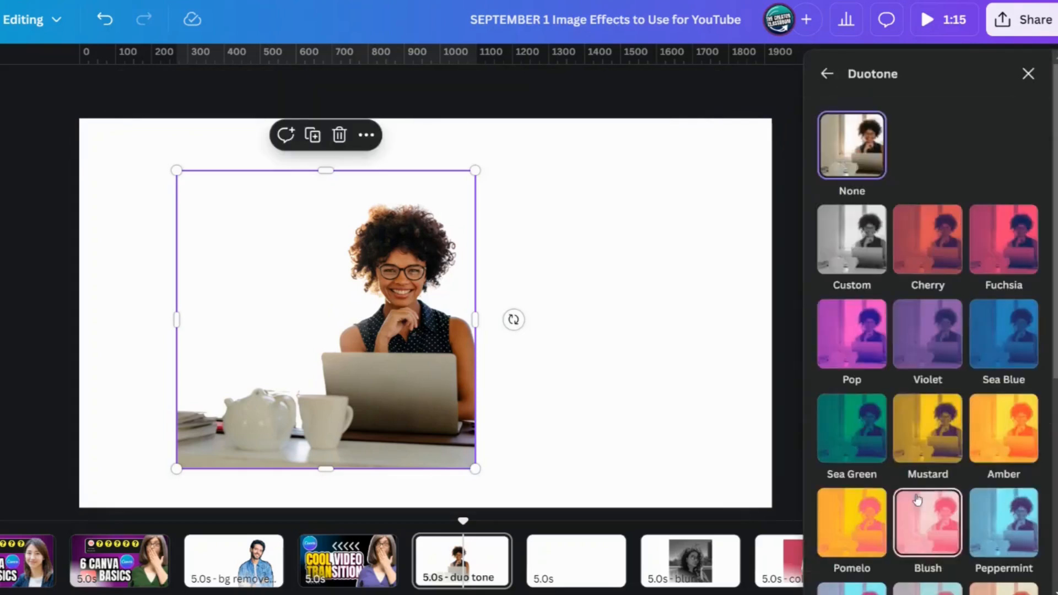
click(849, 250)
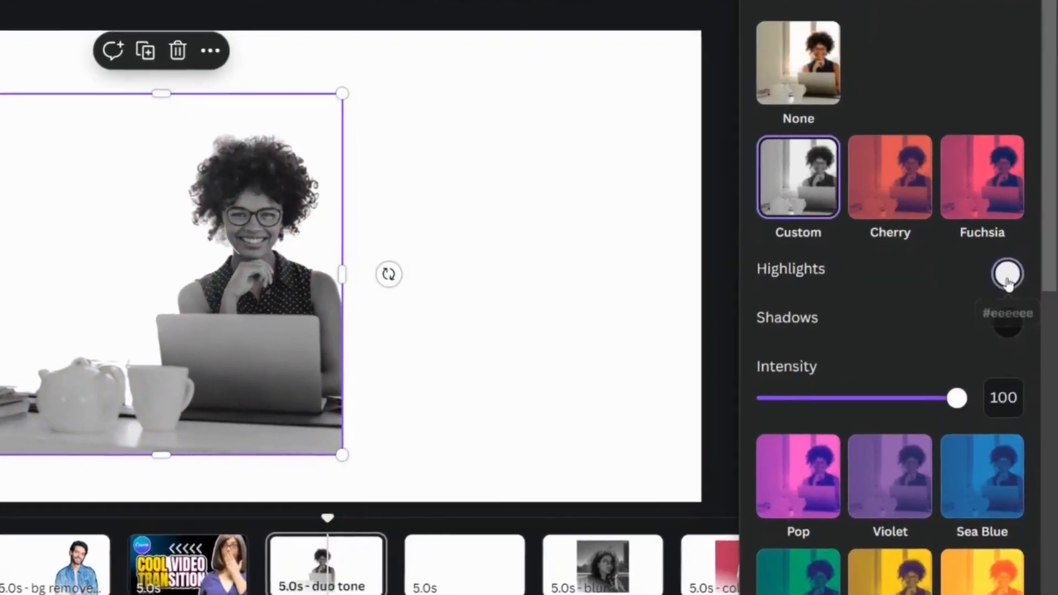
click(1024, 318)
drag(1002, 335, 1032, 284)
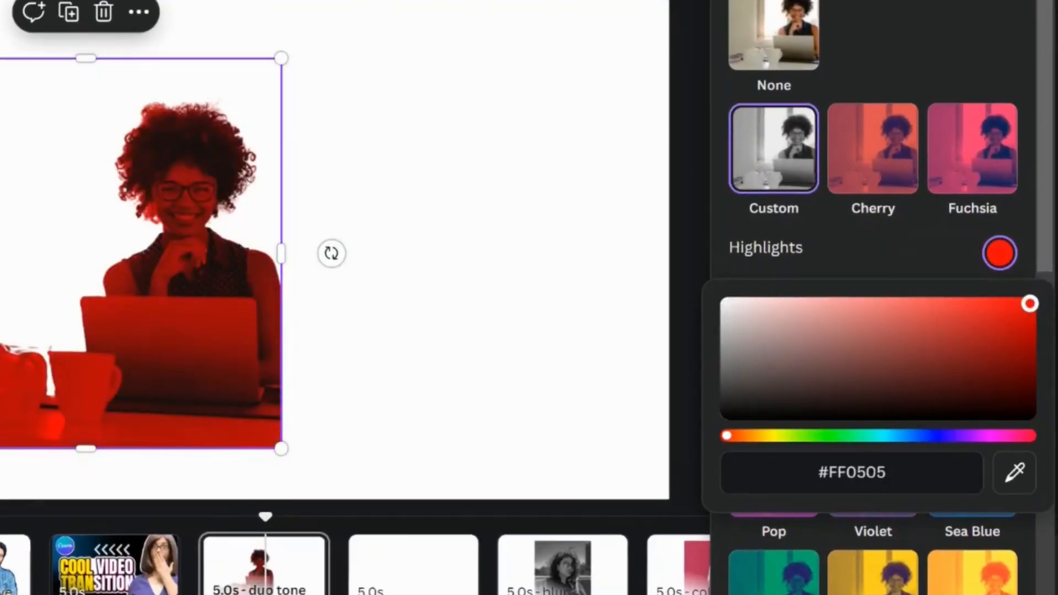
Step: Copy the highlights color #FF0505 into the duotone's shadows color to turn the cutout into a solid red silhouette
click(878, 483)
key(ctrl+c)
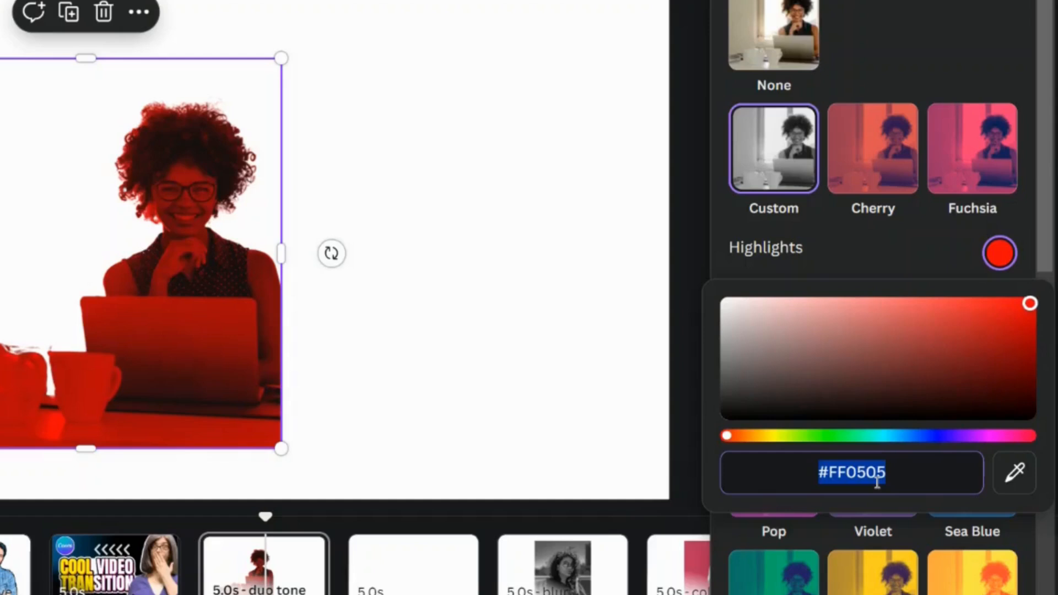
click(872, 255)
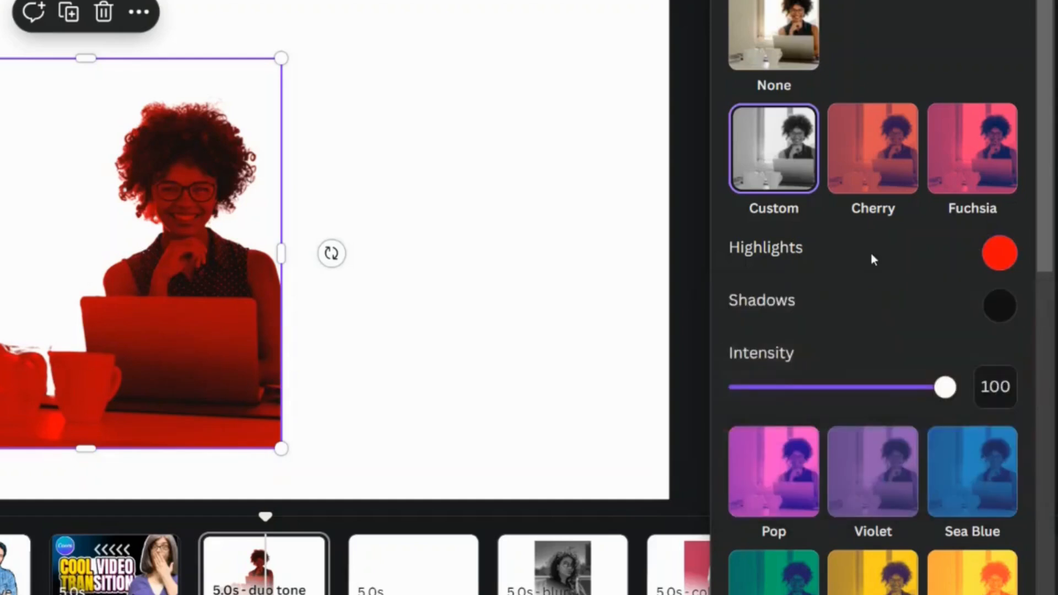
click(1000, 310)
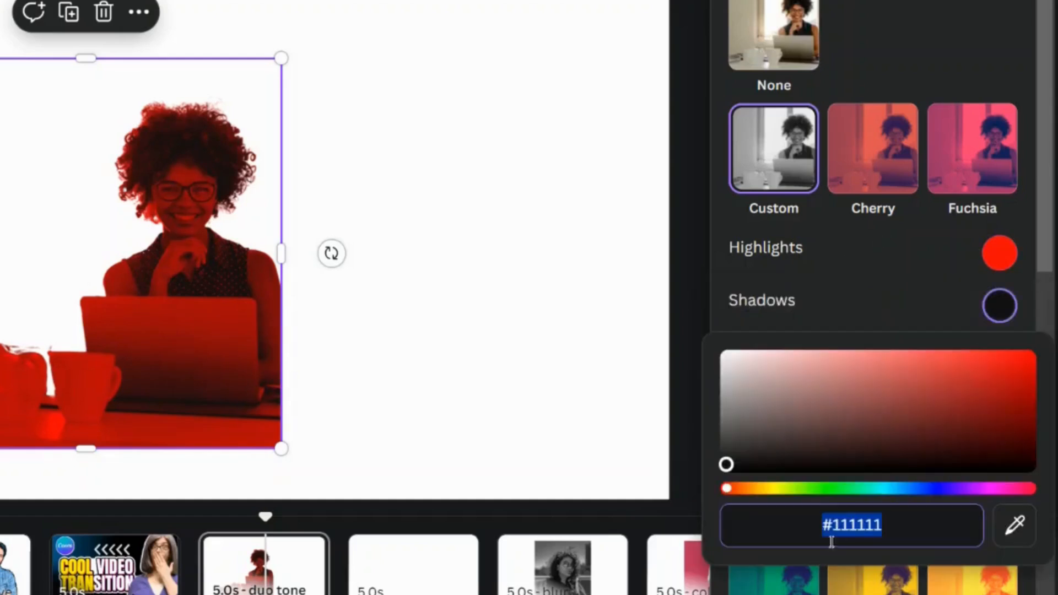
key(ctrl+v)
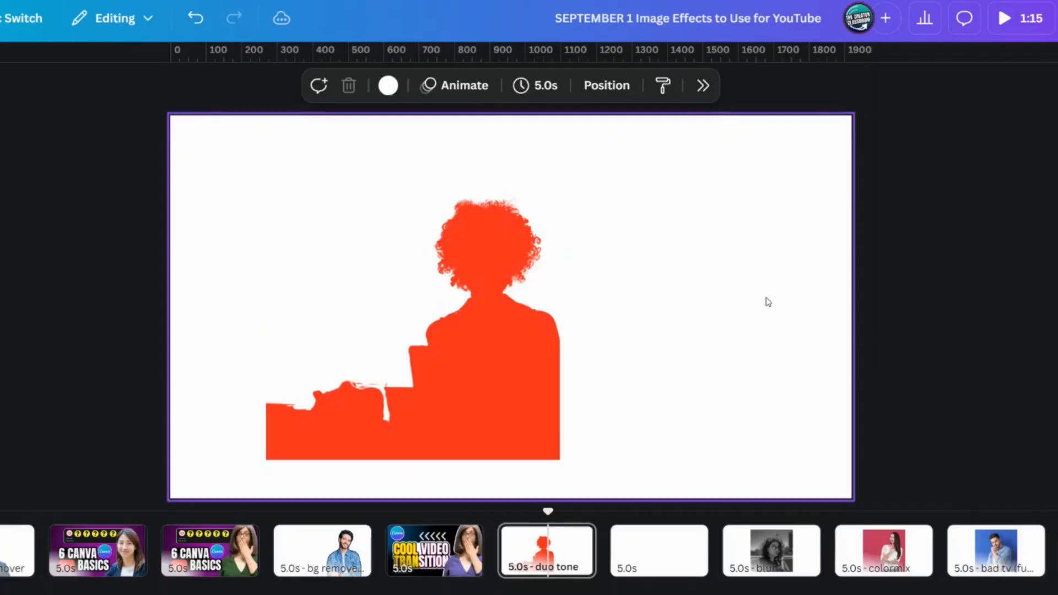
click(529, 366)
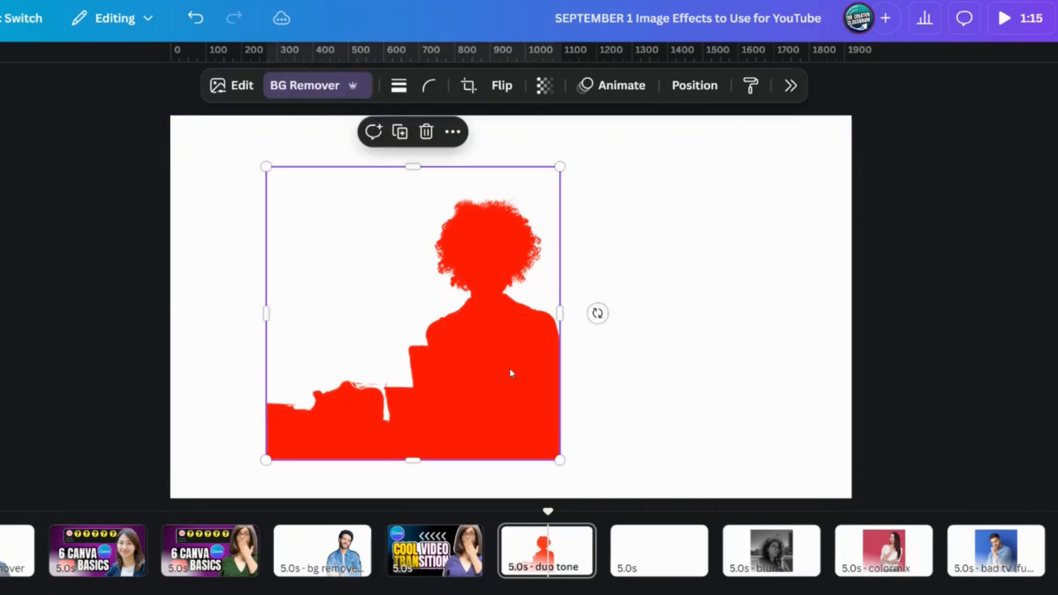
Step: Return to the Cool Video Transition page, slide the woman's cutout off its white silhouette and put it back in place
click(449, 568)
click(756, 339)
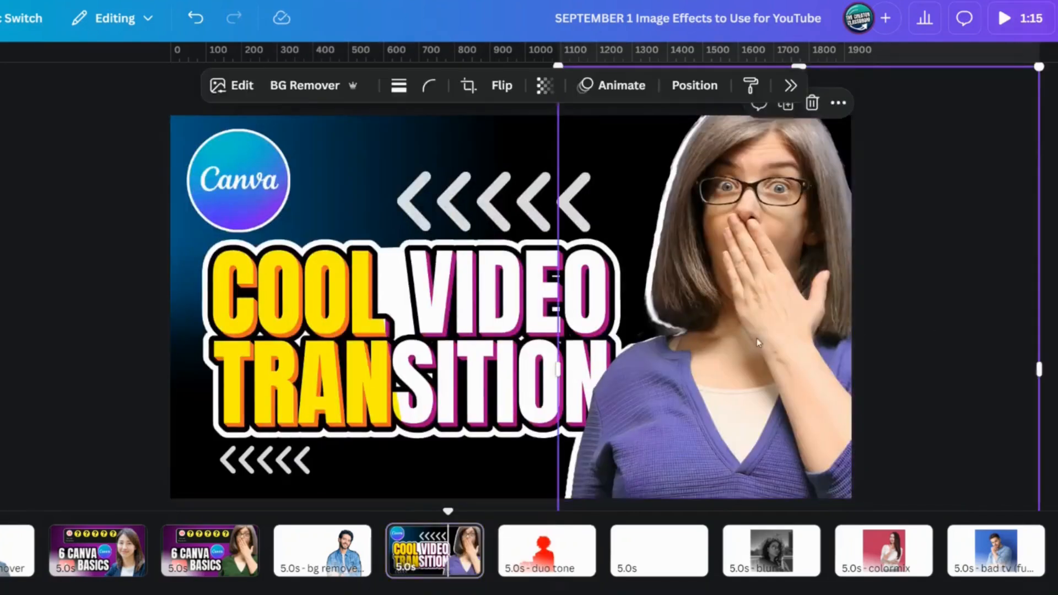
drag(1052, 332, 732, 348)
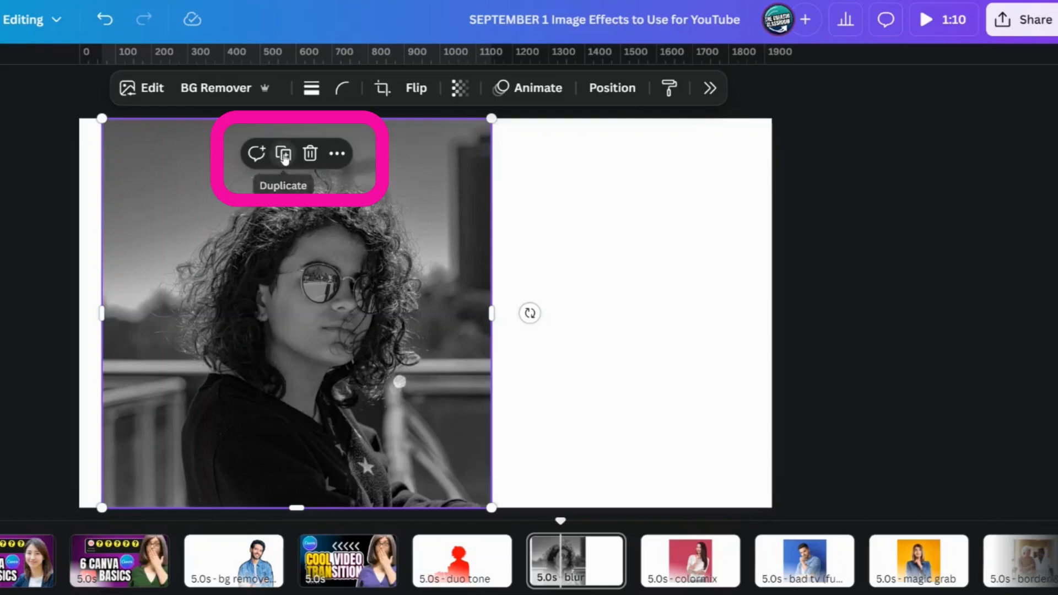
Step: On the blur page, place a duplicate of the black-and-white portrait on the right side and remove the duplicate's background
click(283, 155)
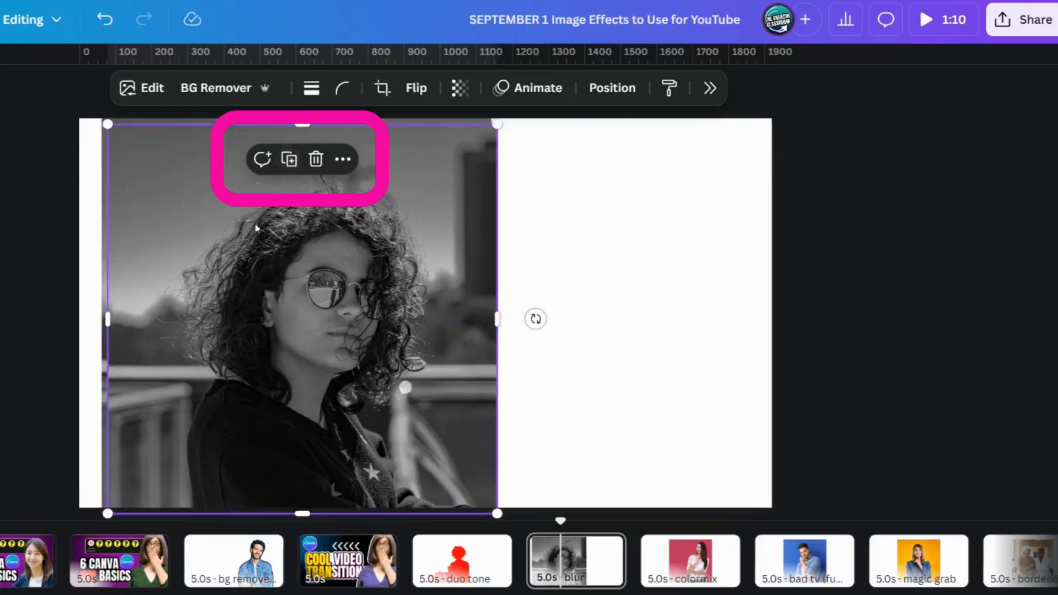
drag(260, 233, 609, 241)
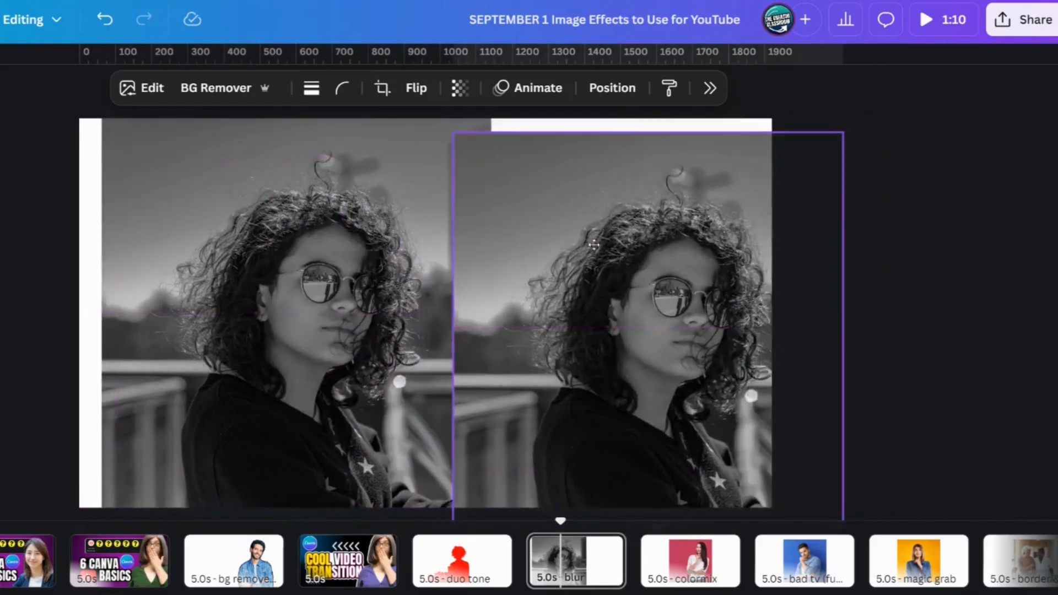
click(198, 89)
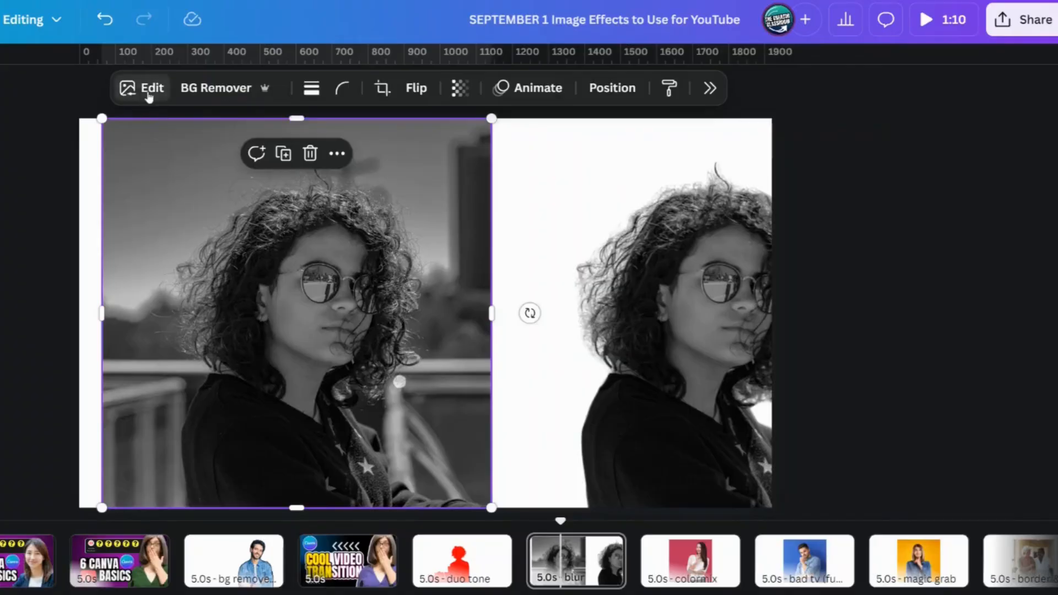
Step: Apply a whole-image blur with intensity 64 to the original black-and-white portrait
click(148, 94)
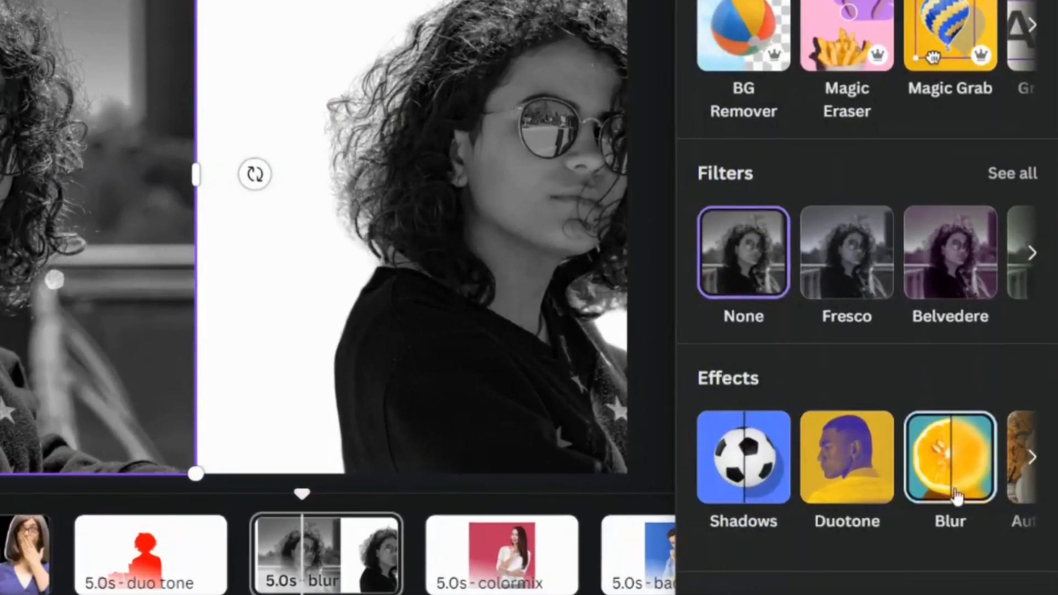
click(979, 508)
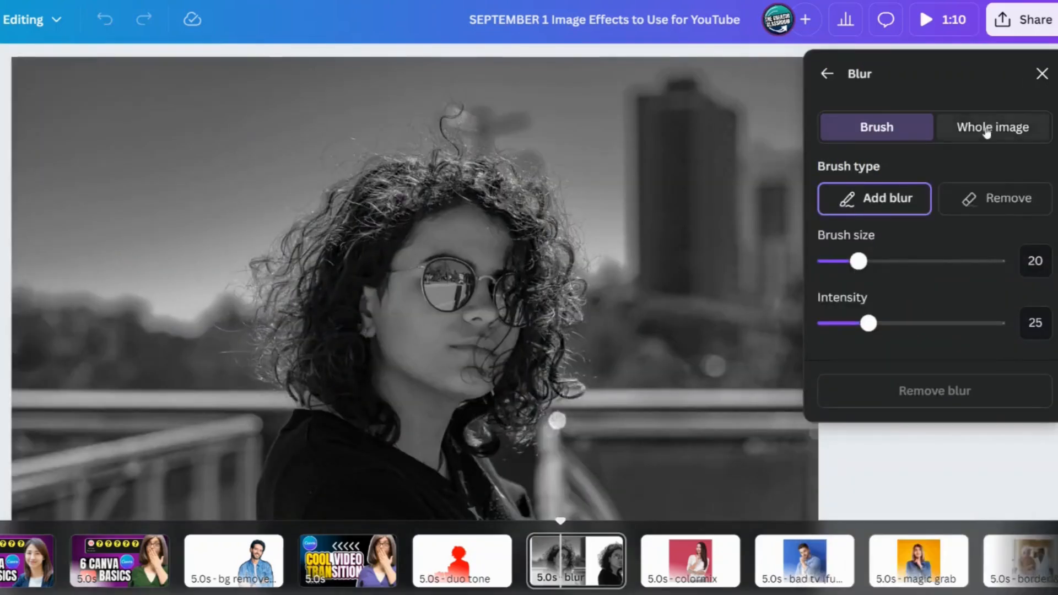
click(986, 134)
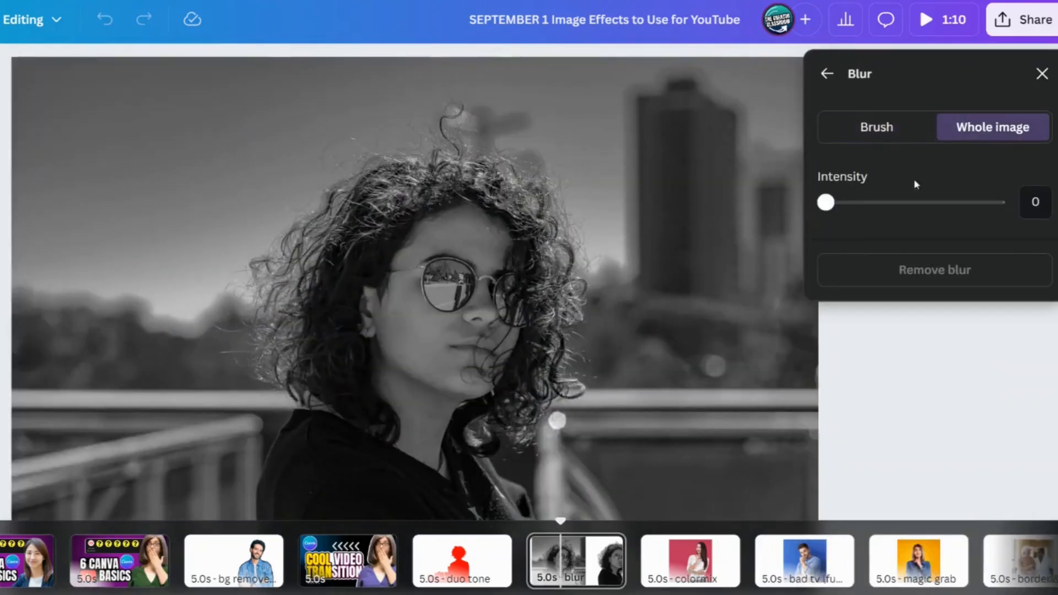
drag(826, 203, 937, 212)
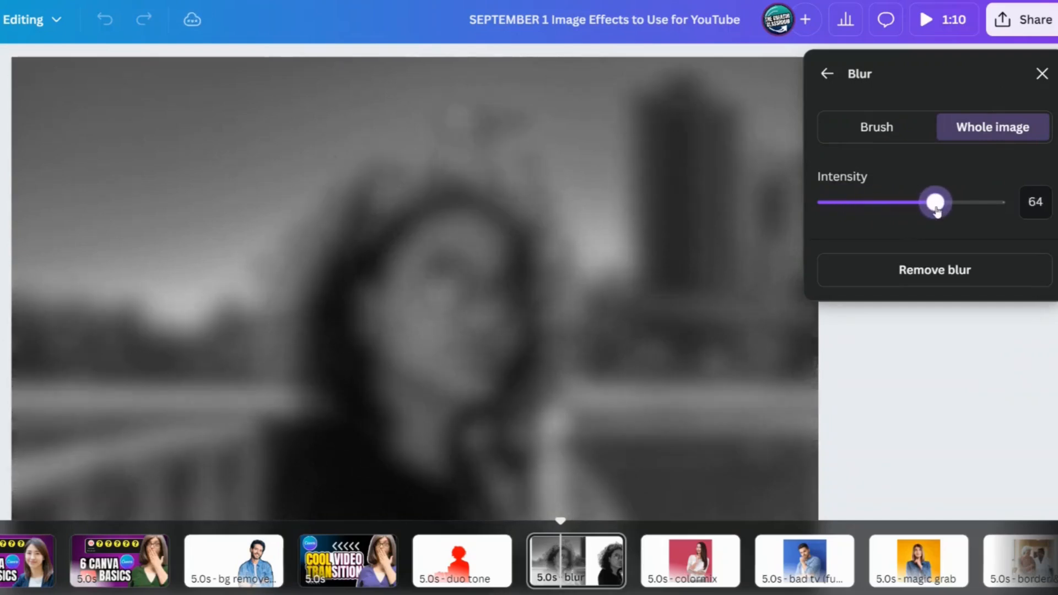
Step: Move the background-free cutout onto the blurred portrait so both pictures align exactly
click(1042, 75)
click(682, 409)
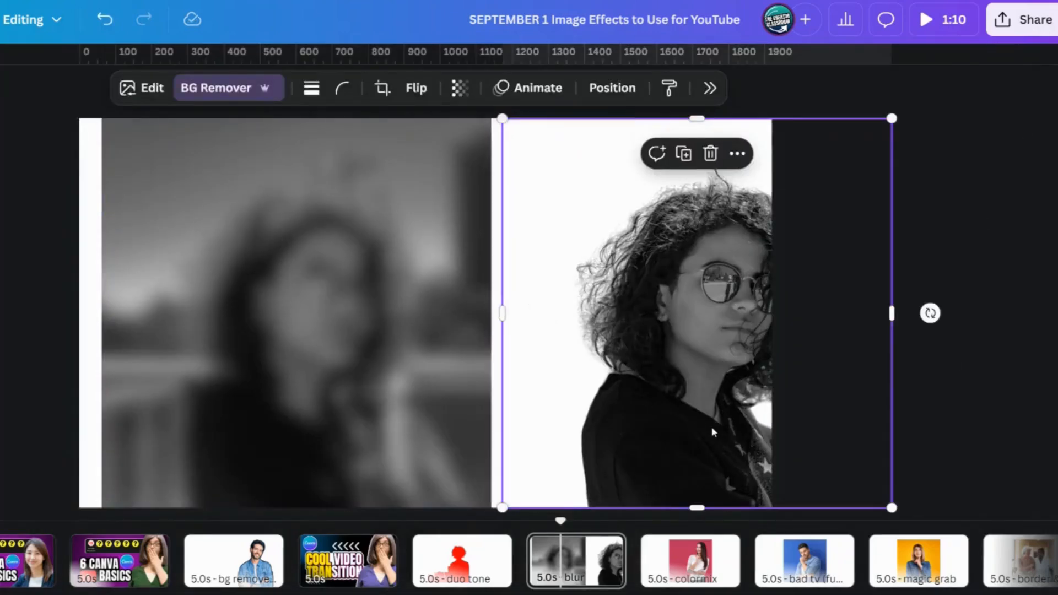
drag(711, 426, 316, 433)
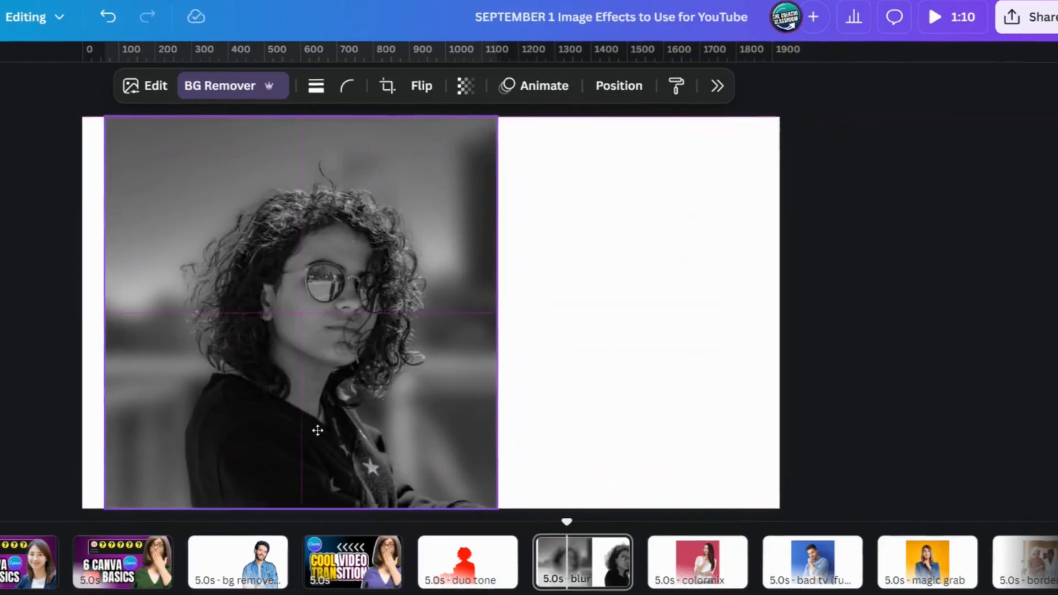
click(658, 411)
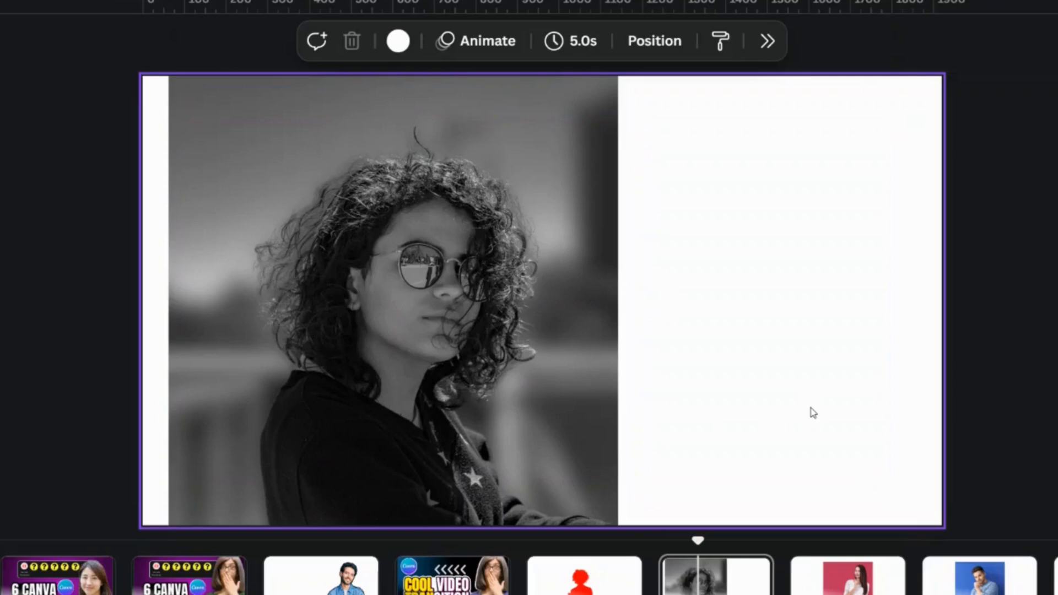
key(ctrl+a)
click(888, 256)
drag(884, 269, 2, 274)
click(715, 305)
drag(888, 329, 3, 331)
click(769, 348)
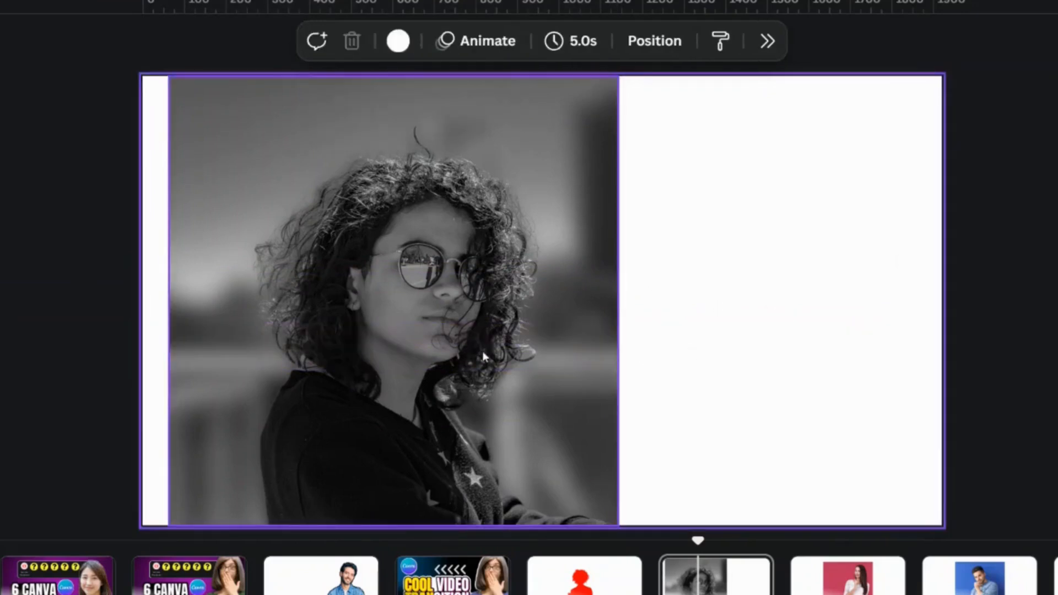
Step: Select the cutout together with the blurred portrait layer beneath it and group them
click(482, 352)
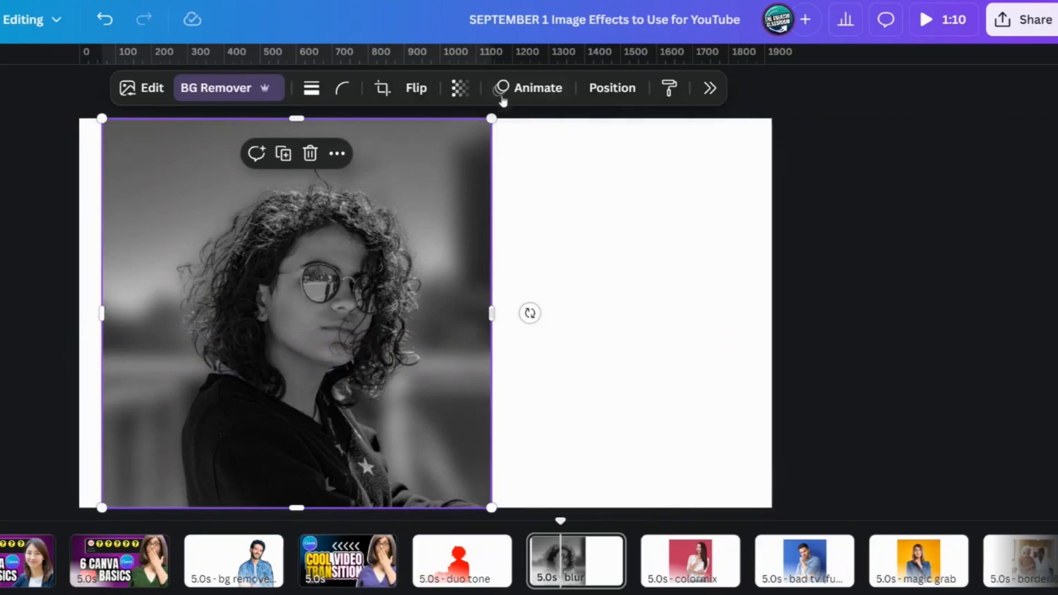
click(611, 90)
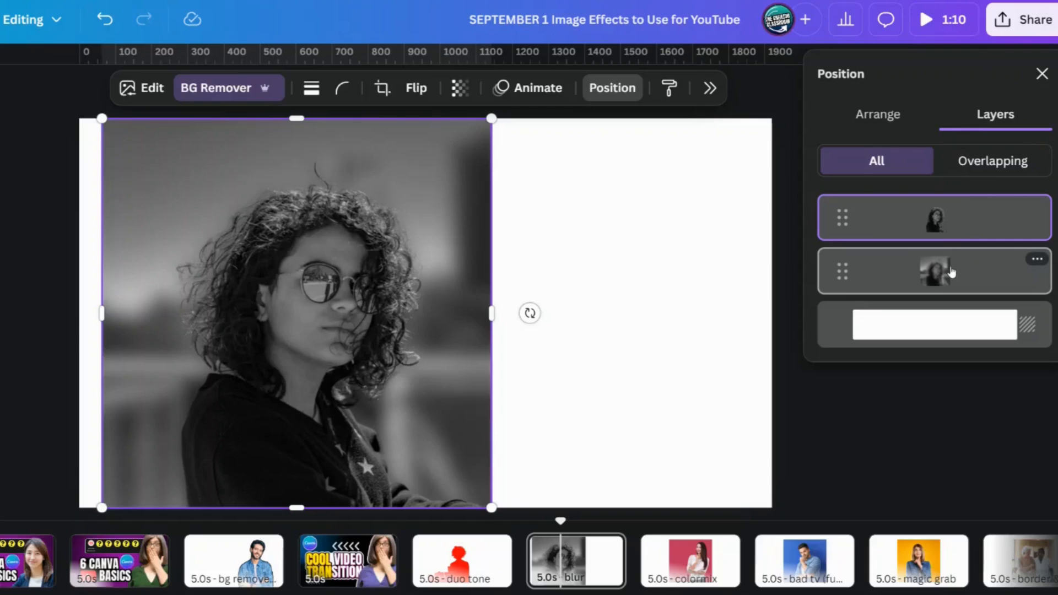
shift+click(952, 271)
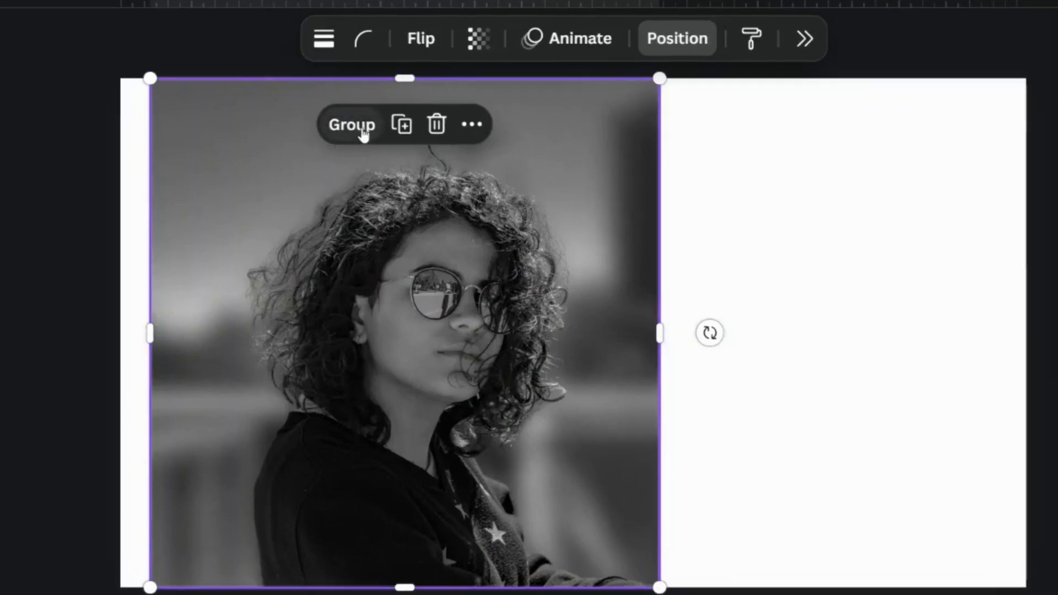
click(362, 134)
click(792, 232)
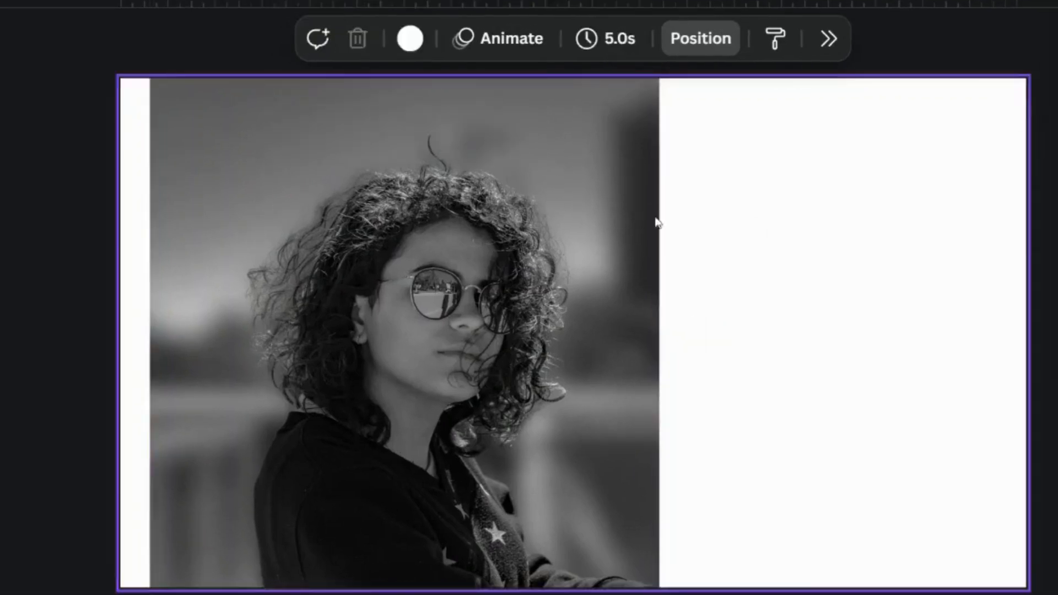
Step: Scale the grouped portrait down to about two thirds of its size and move it near the middle of the page
click(602, 132)
drag(491, 119, 358, 250)
click(437, 269)
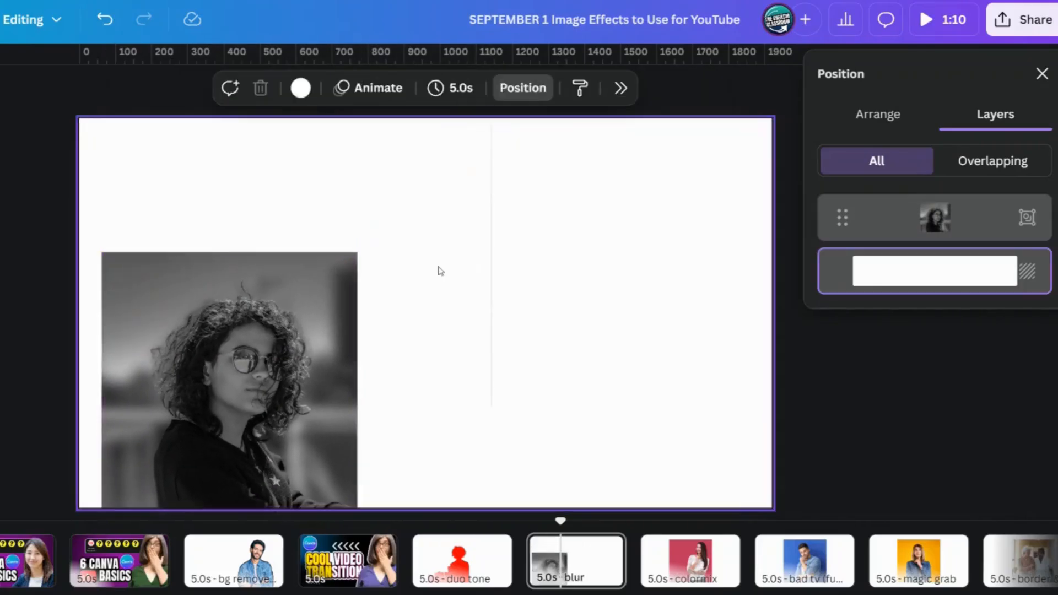
drag(248, 366, 529, 308)
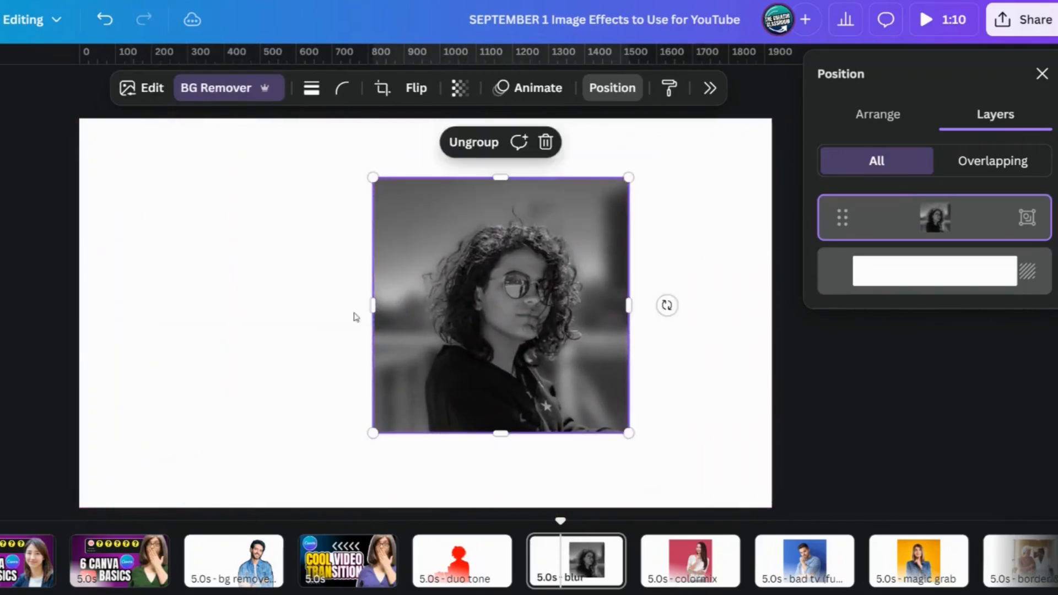
click(207, 313)
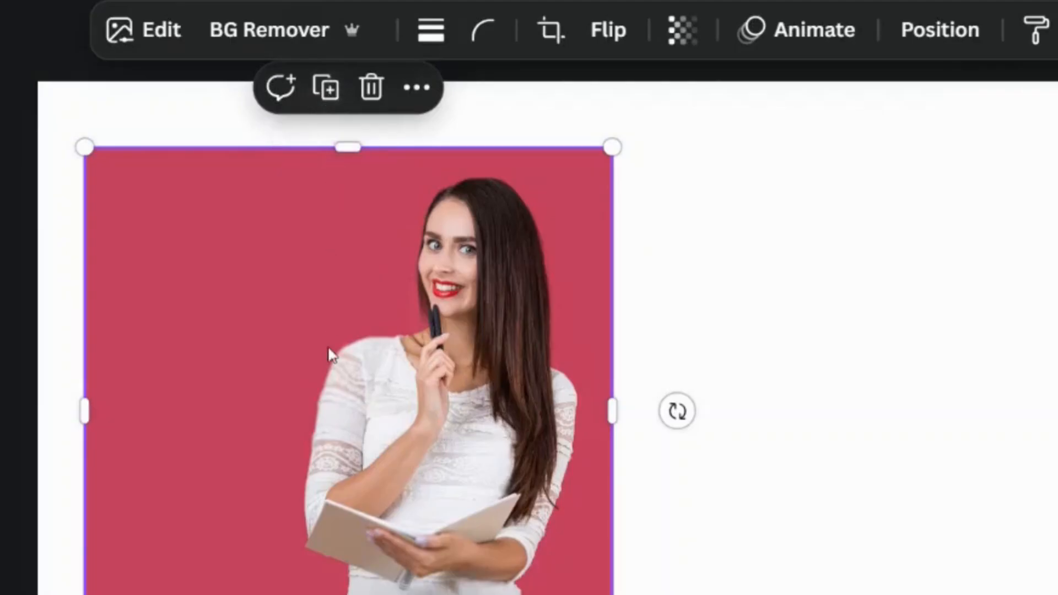
Step: On the colormix page, duplicate the woman's red-background photo and place the copy on the right side
key(ctrl+d)
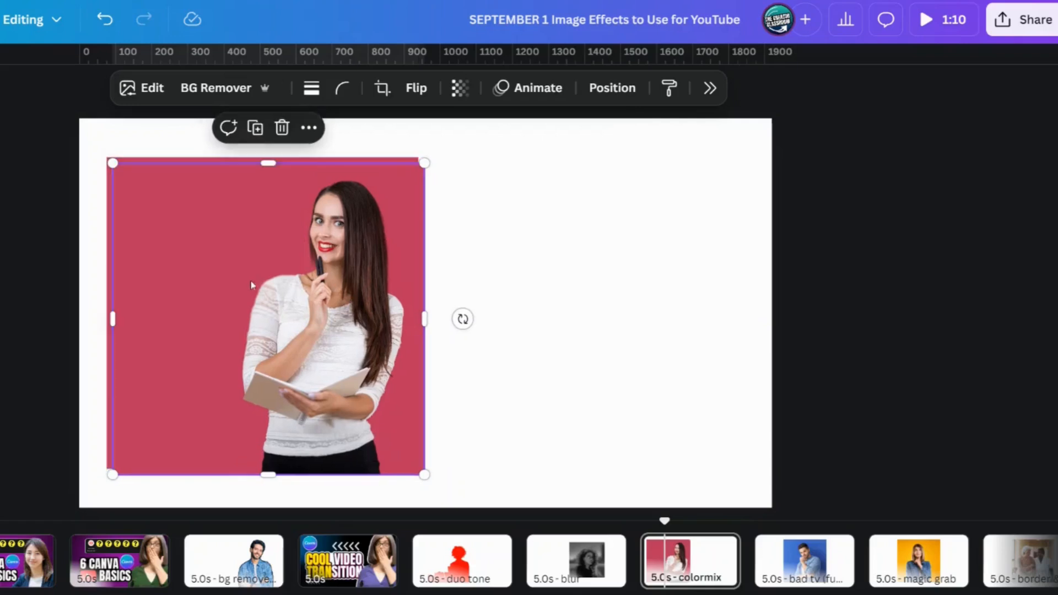
drag(250, 343, 582, 338)
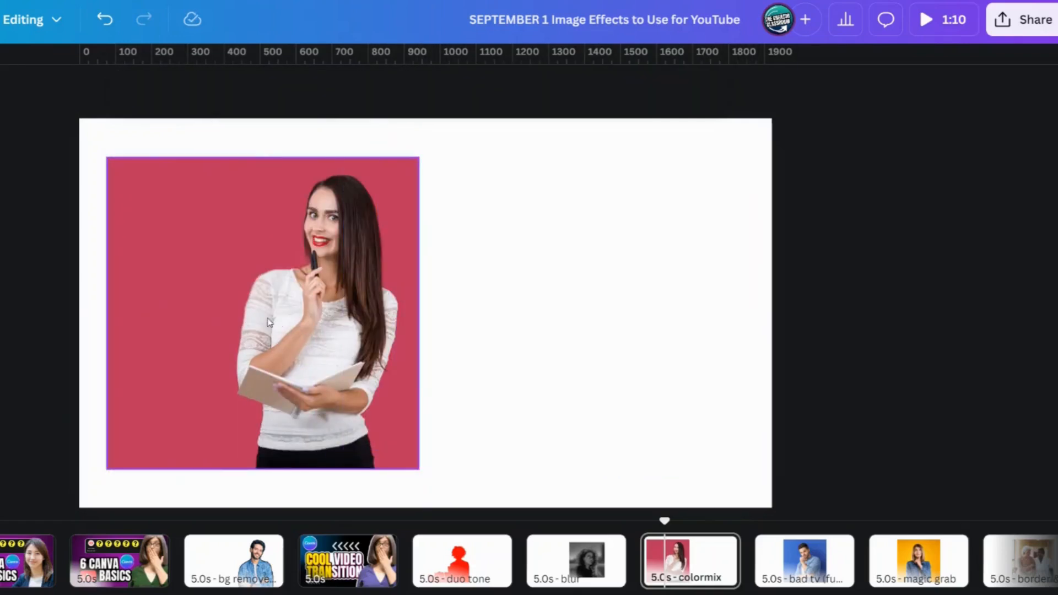
click(269, 323)
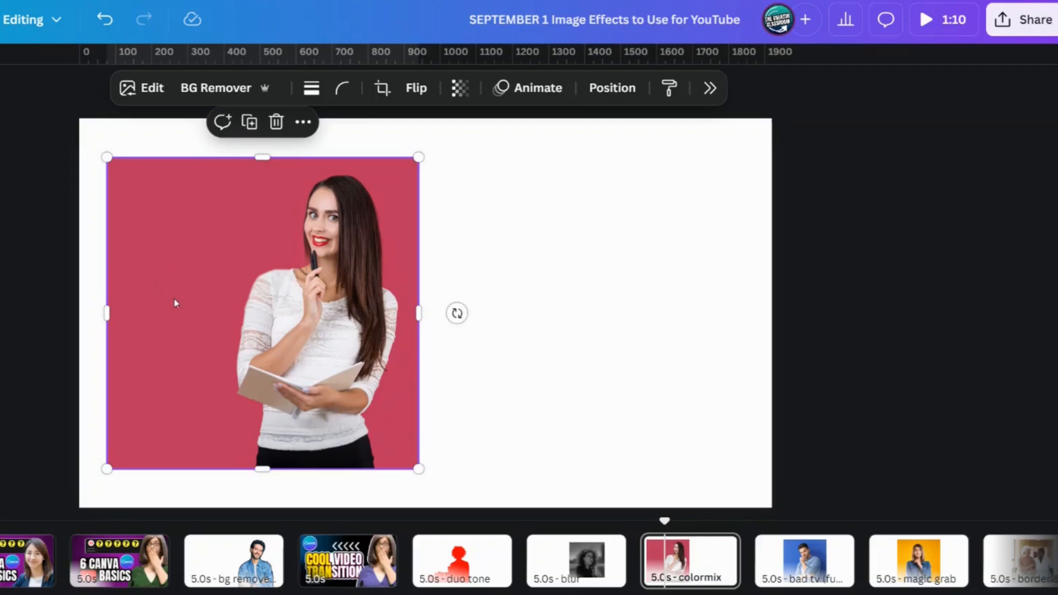
drag(175, 302, 492, 306)
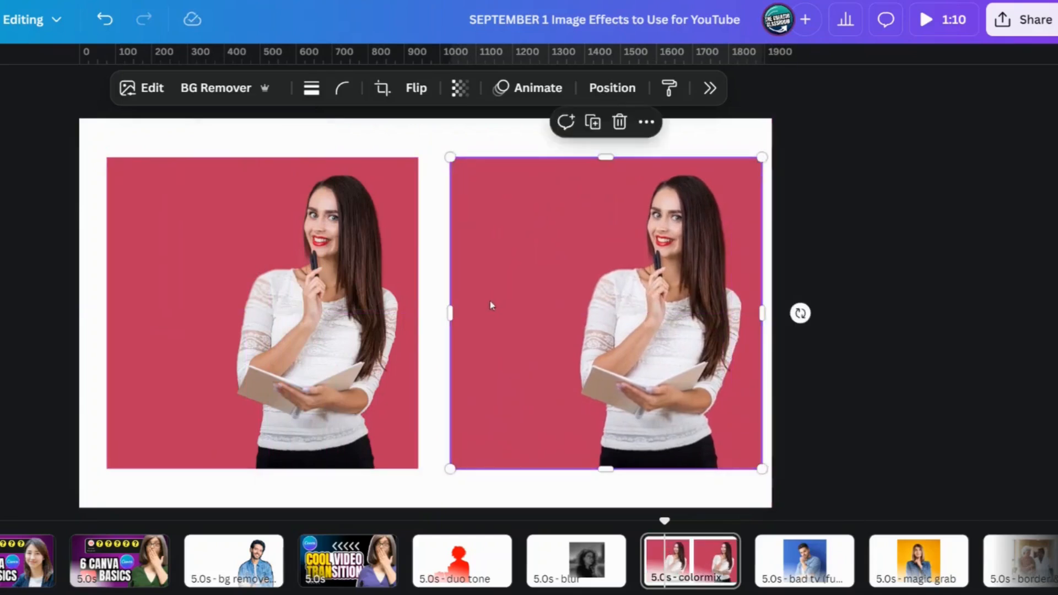
Step: Adjust the position of the duplicated photo beside the original and remove the duplicate's background
click(298, 321)
drag(550, 321, 496, 325)
drag(584, 349, 621, 353)
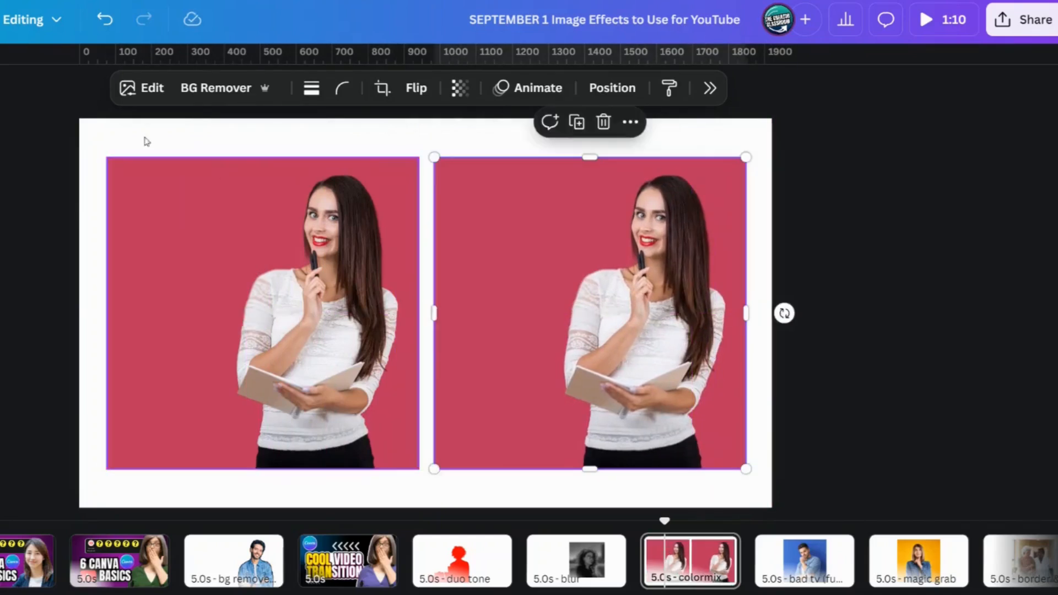
drag(691, 314, 718, 319)
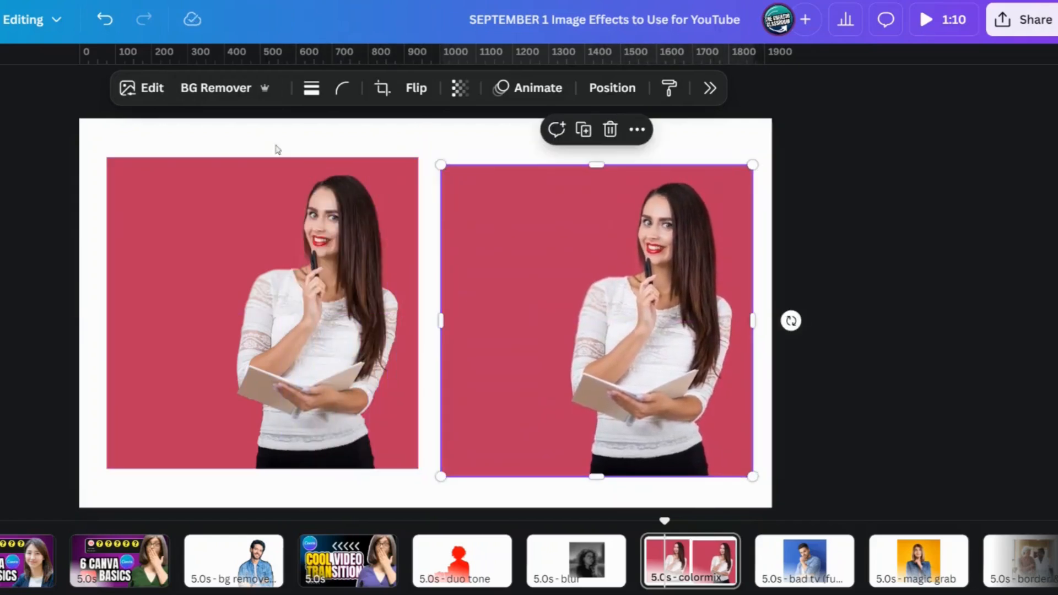
click(216, 88)
click(1011, 326)
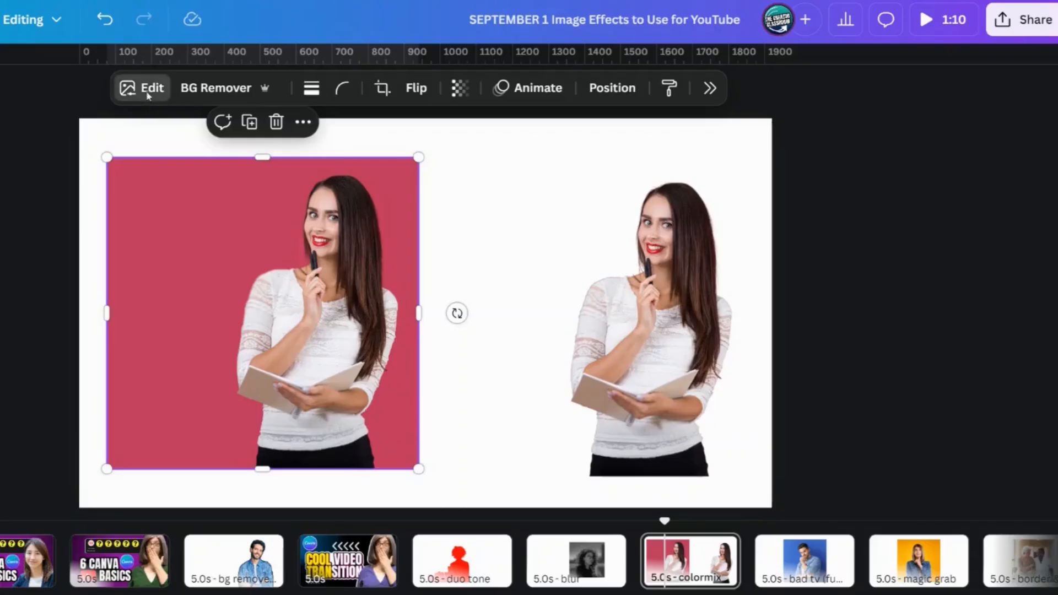
Step: Locate ColorMix among the apps in the red-background photo's image editing options
click(147, 96)
scroll(827, 306, down, 3)
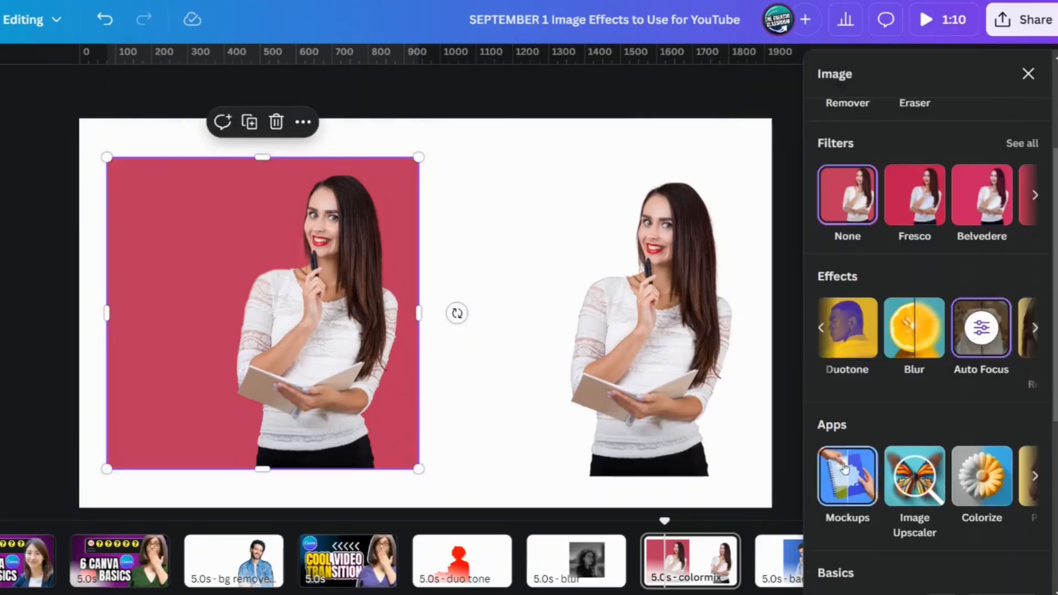
click(1036, 486)
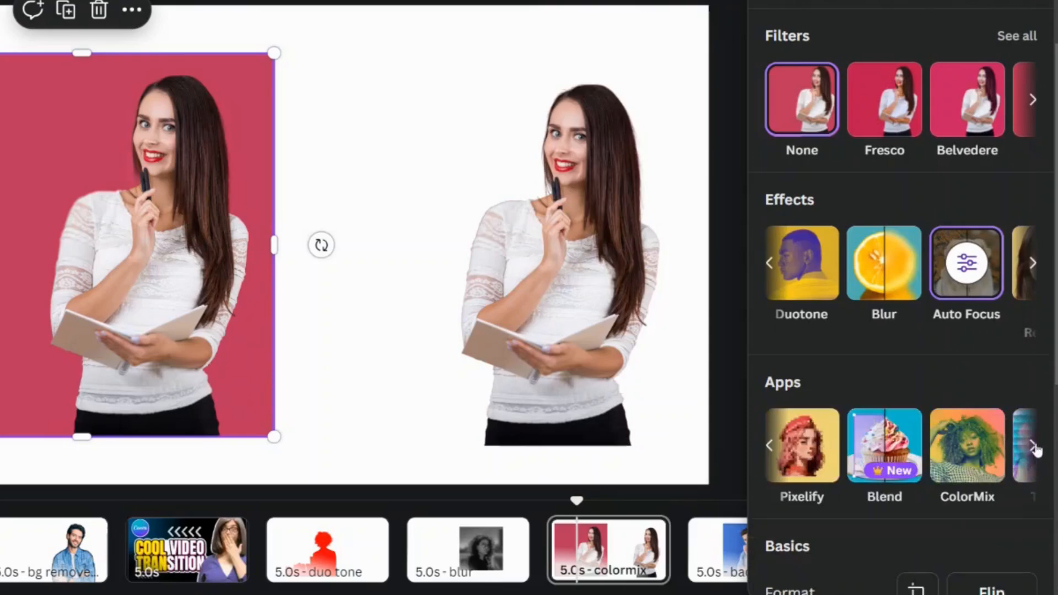
click(974, 455)
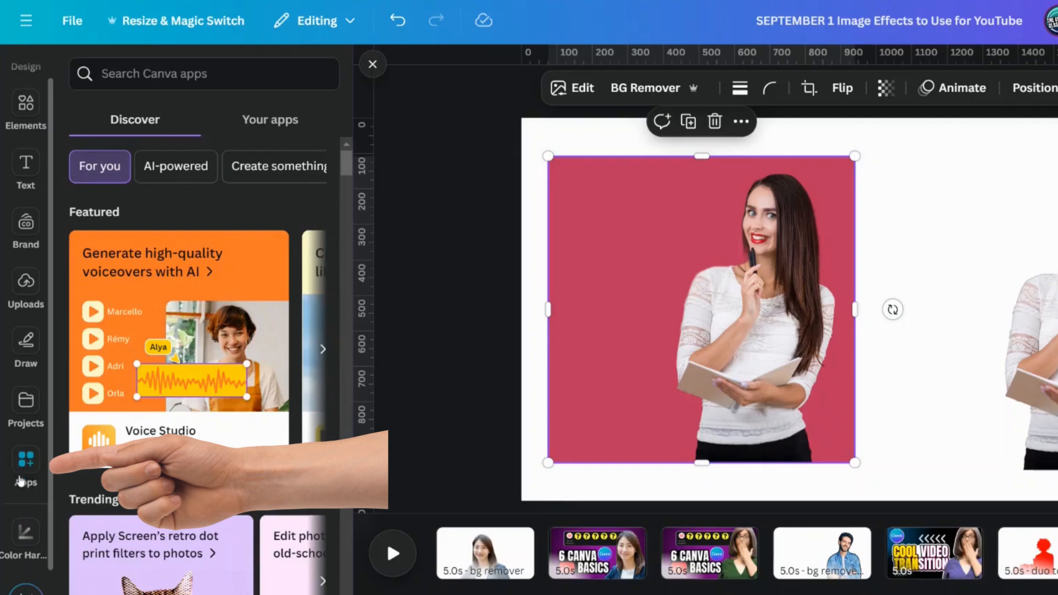
Step: Search the Canva apps for "colormix" and open the ColorMix app for the red-background photo
click(171, 74)
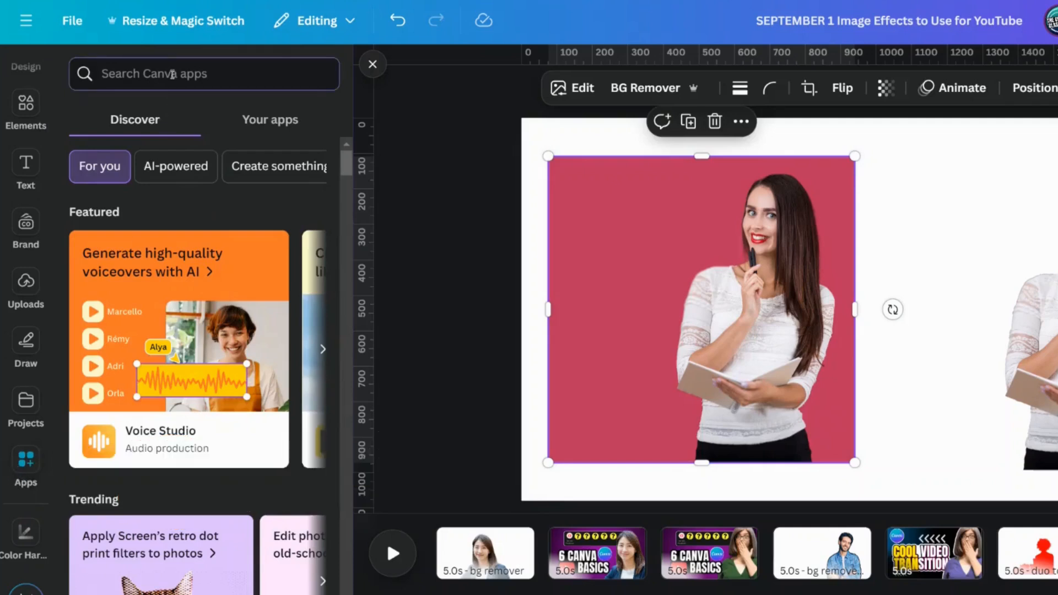
text(colormix)
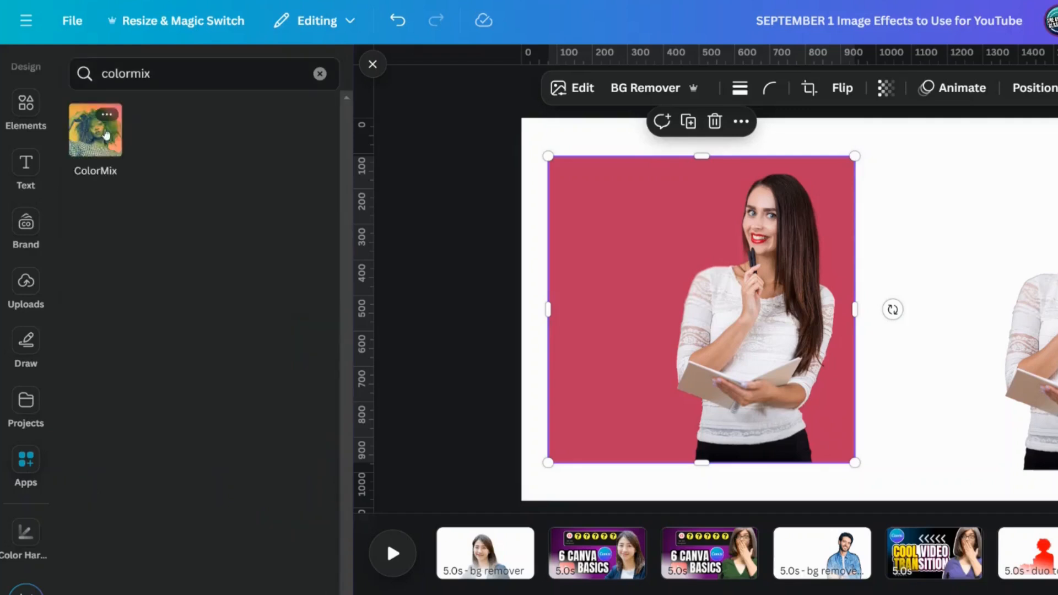
click(94, 145)
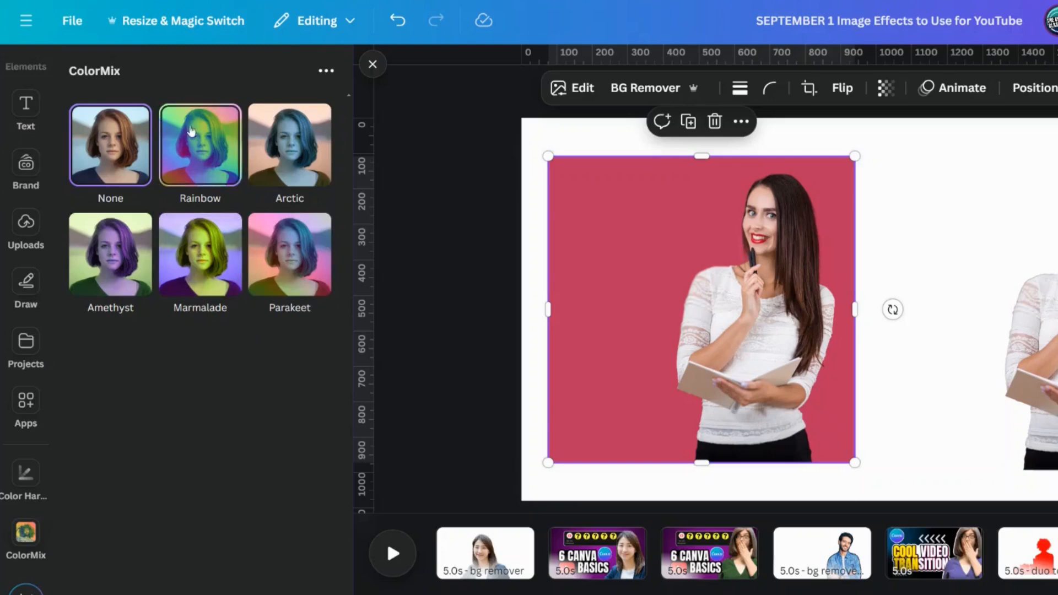
Step: Try the Rainbow, Arctic, Amethyst, Marmalade and Parakeet ColorMix presets on the red-background photo in turn
click(210, 181)
click(328, 166)
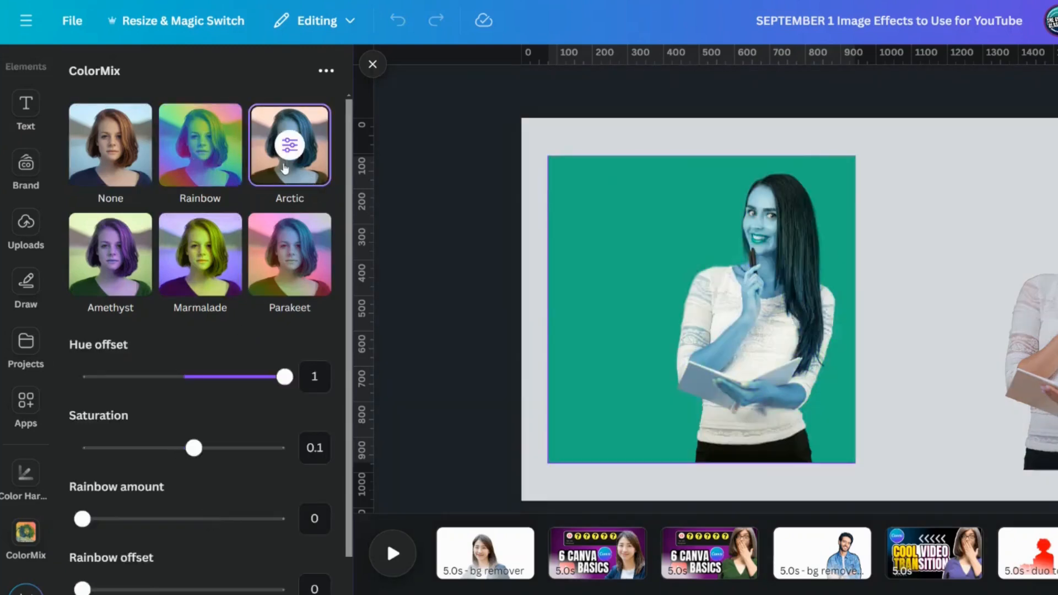
click(122, 274)
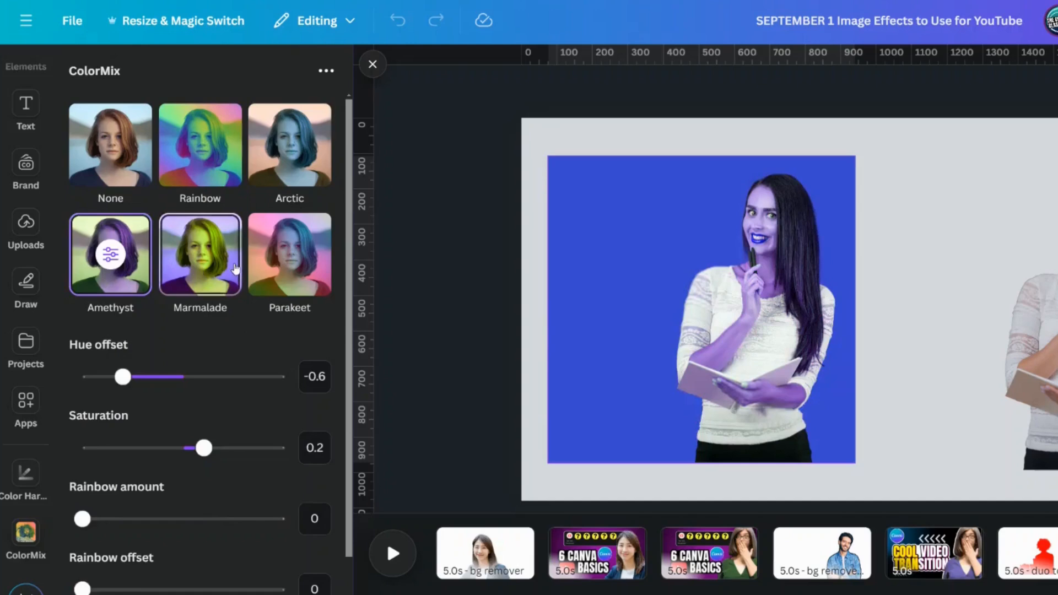
click(233, 267)
click(294, 283)
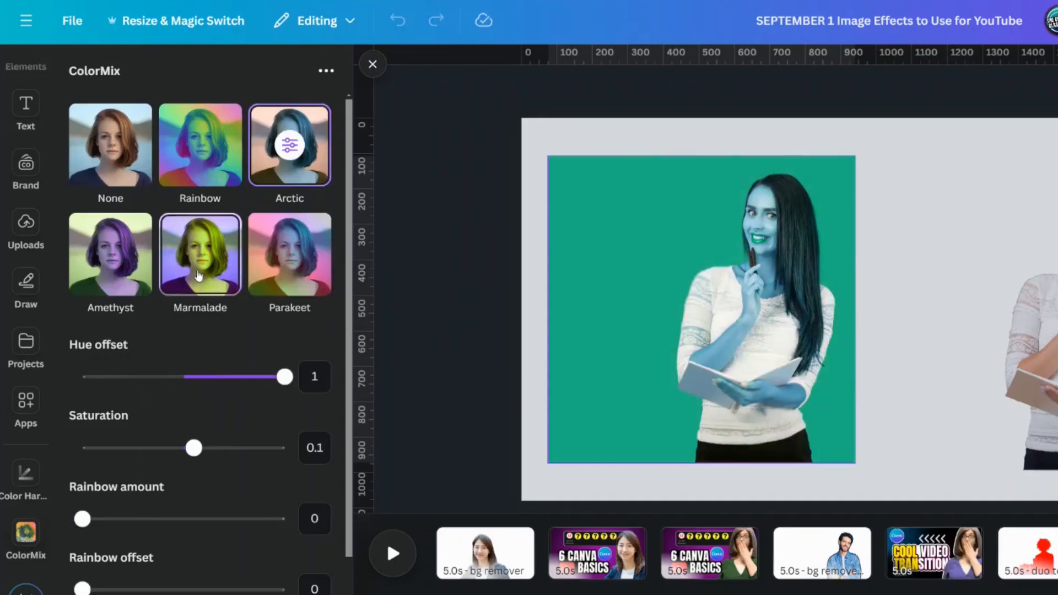
Step: Apply the Marmalade ColorMix preset to the red-background photo and set its hue offset to -0.12
click(199, 275)
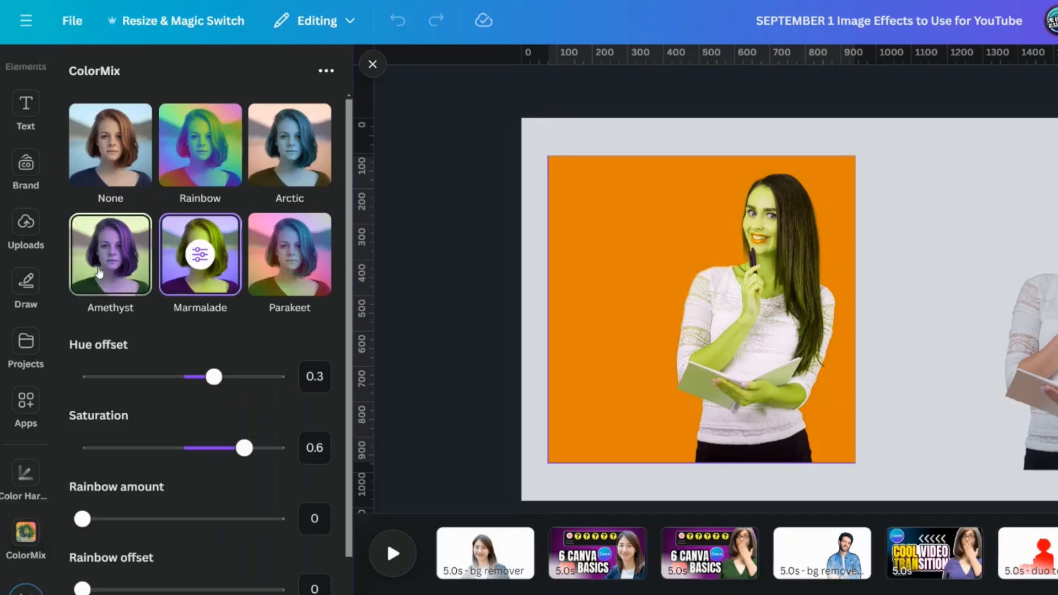
scroll(231, 412, down, 2)
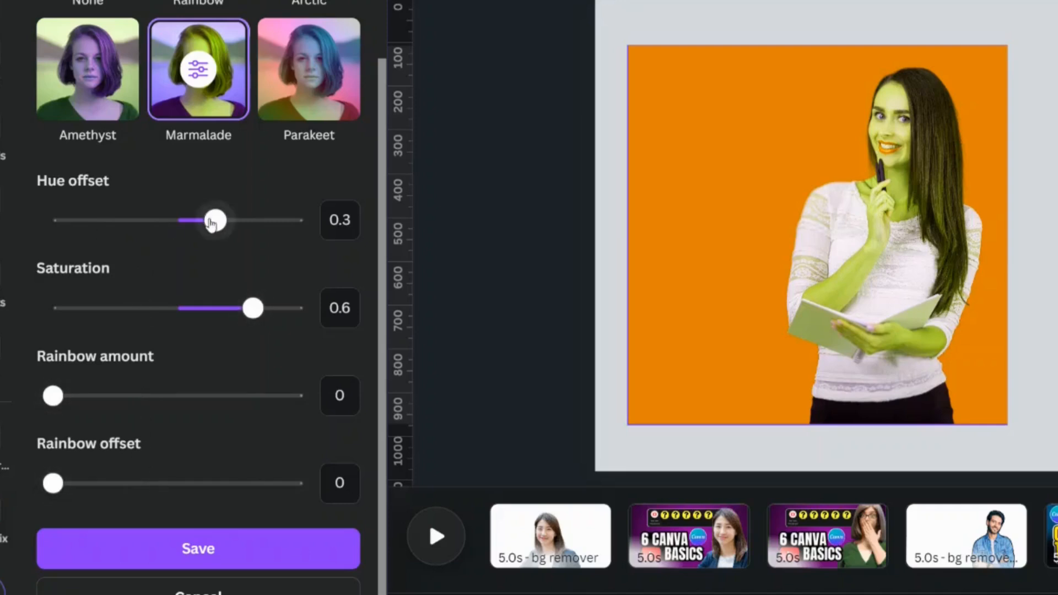
drag(213, 224, 163, 243)
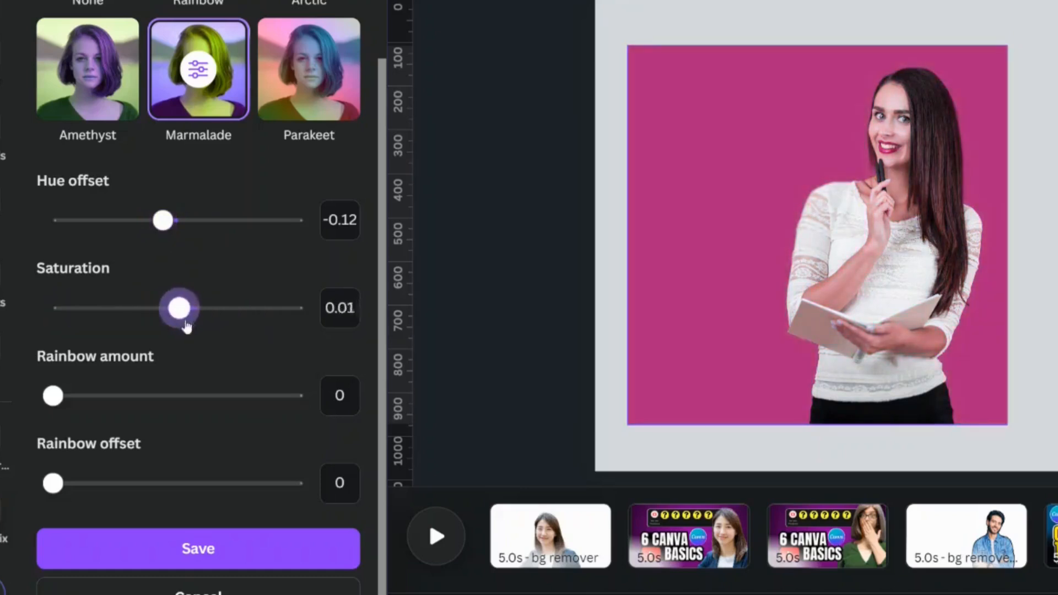
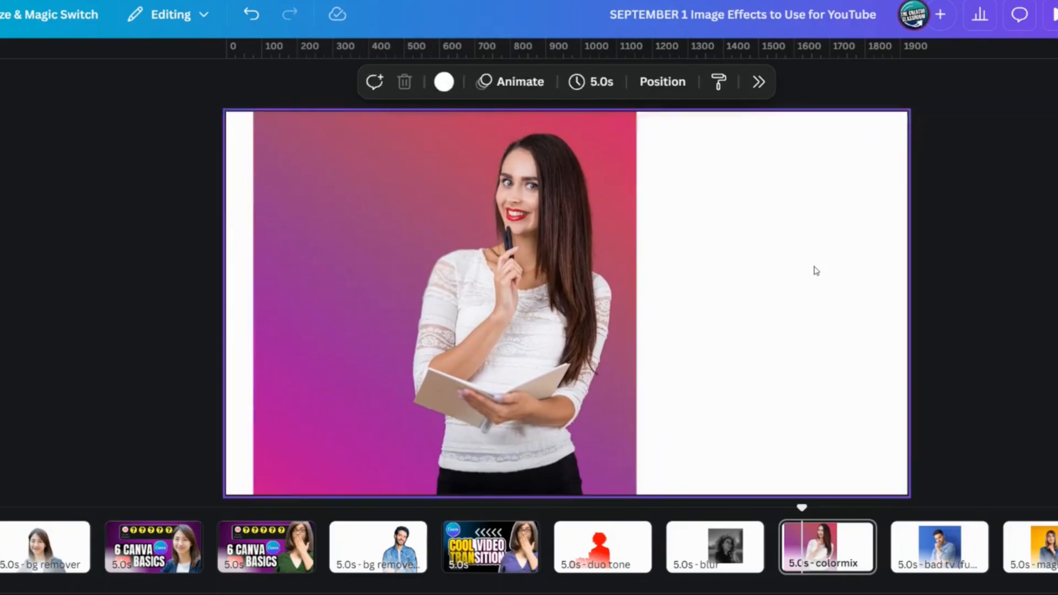
Step: Add a placeholder text box at size 71.6 beside the woman on the gradient photo, narrowed to wrap onto three lines
key(t)
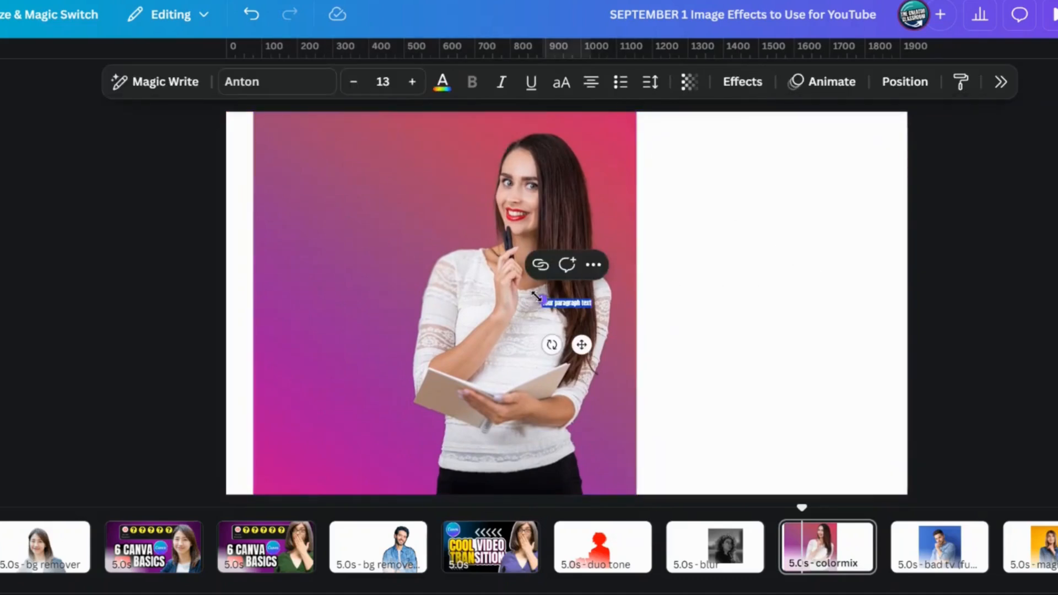
drag(537, 303, 320, 223)
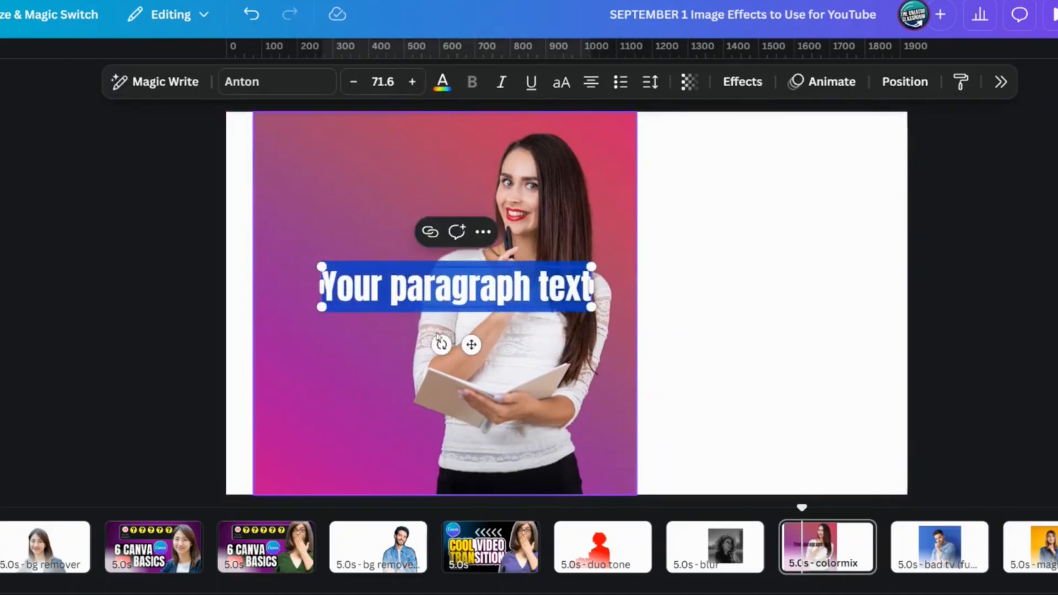
drag(472, 345, 414, 240)
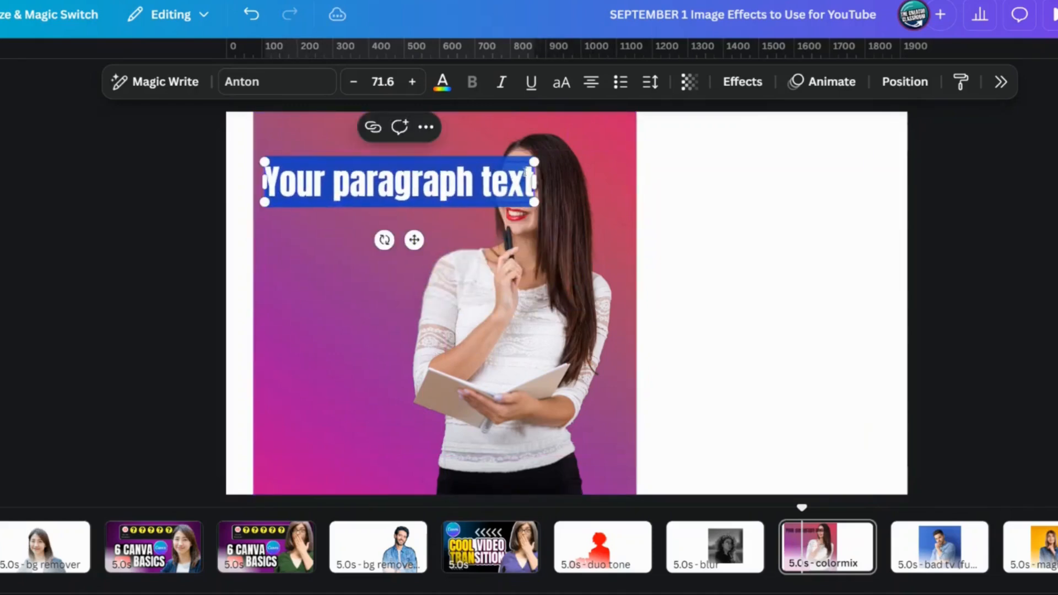
drag(539, 176, 378, 234)
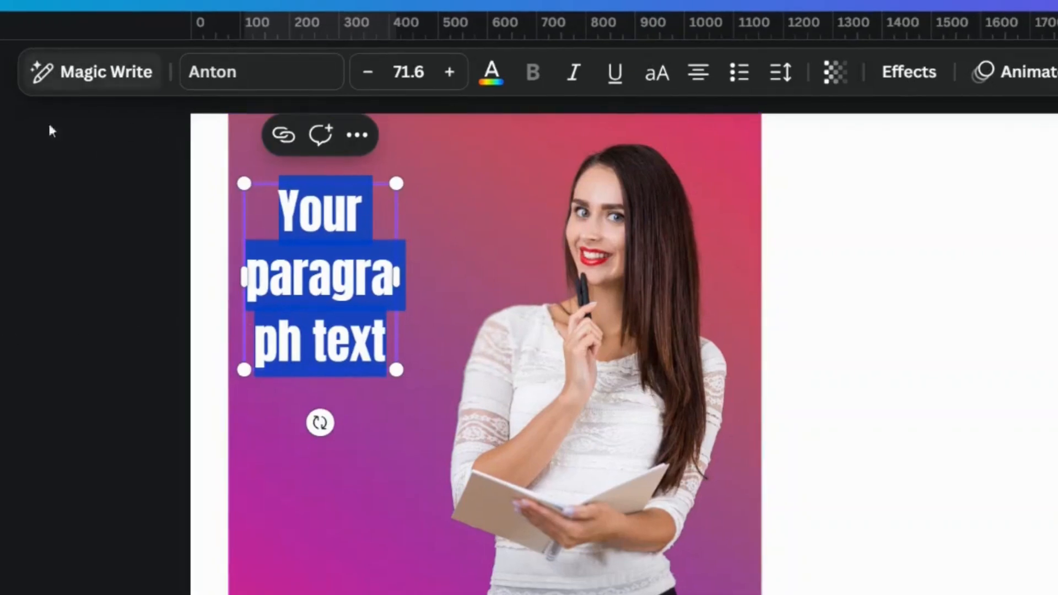
click(774, 89)
mouse_move(717, 256)
mouse_down()
mouse_move(693, 256)
mouse_move(708, 252)
mouse_up()
key(Escape)
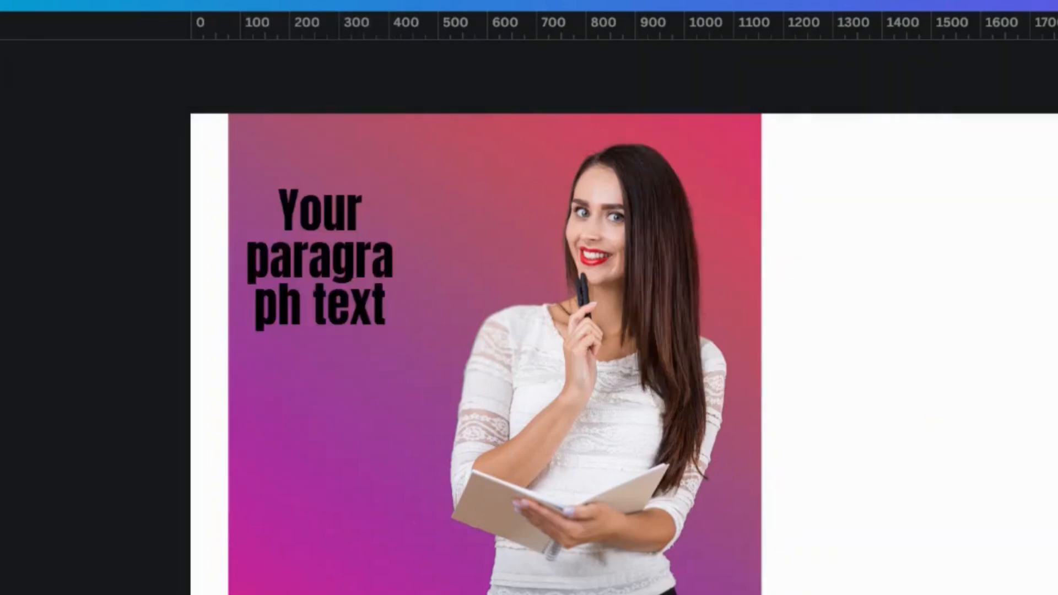
Step: Select the red-background photo and open its image adjustments
click(298, 191)
click(154, 409)
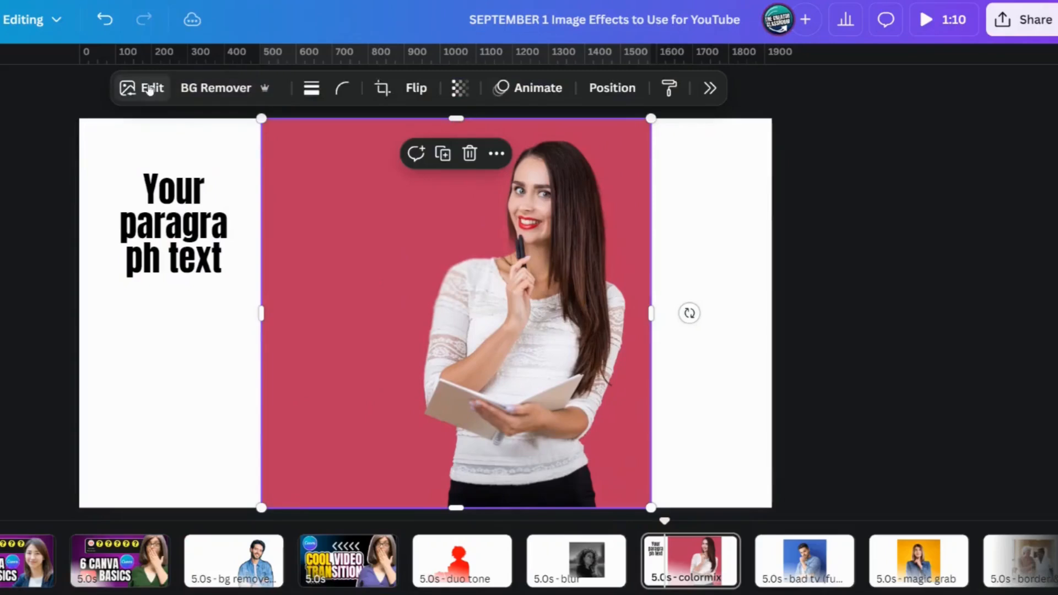
click(147, 87)
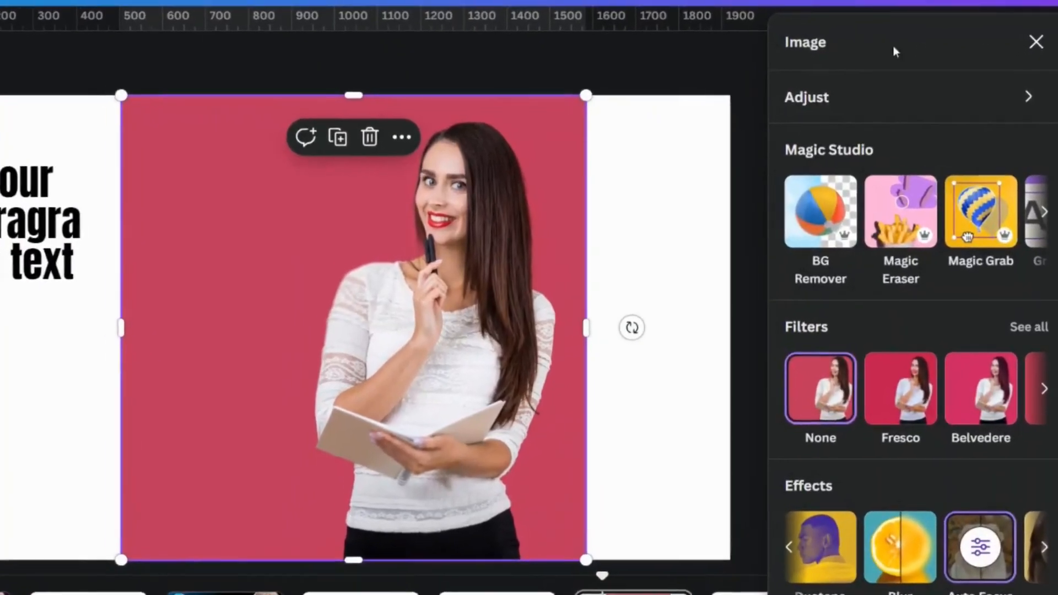
click(817, 98)
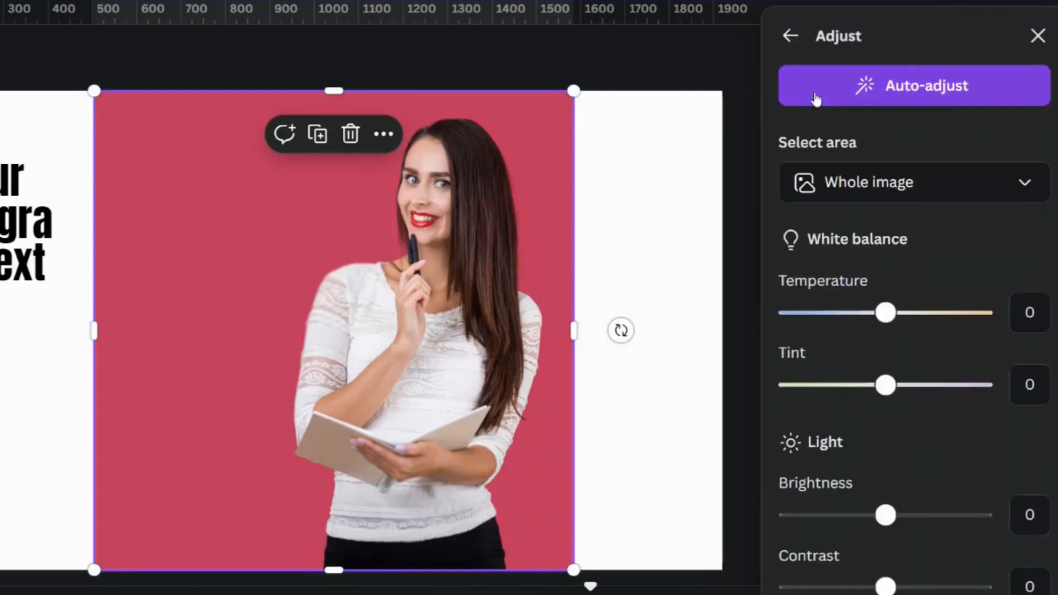
Step: Try shifting the hue of the photo's red color to 65 and toward the blue end with Color edit
scroll(941, 197, down, 2)
scroll(941, 196, down, 10)
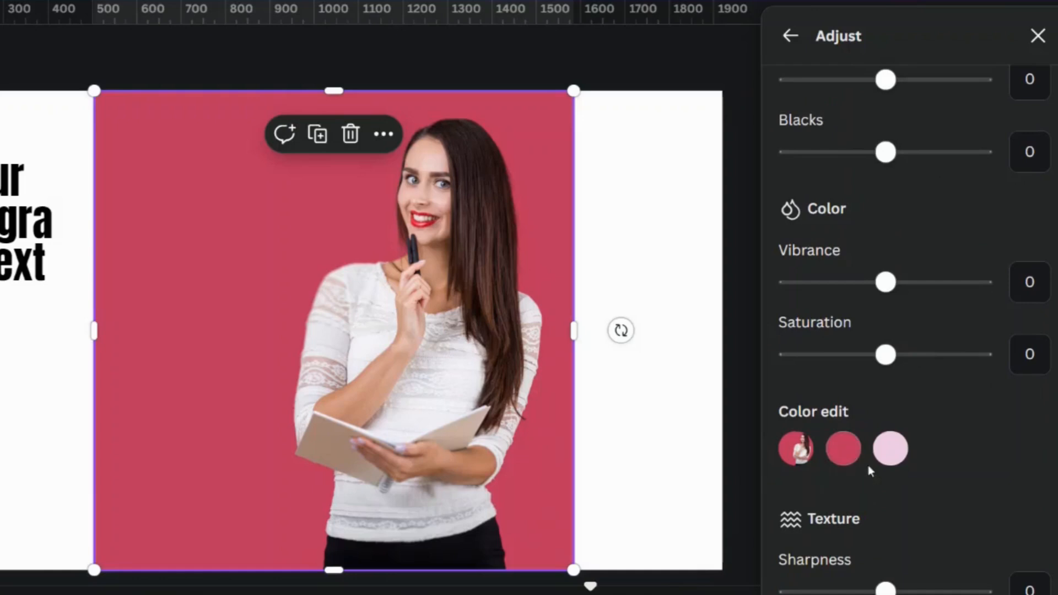
click(848, 451)
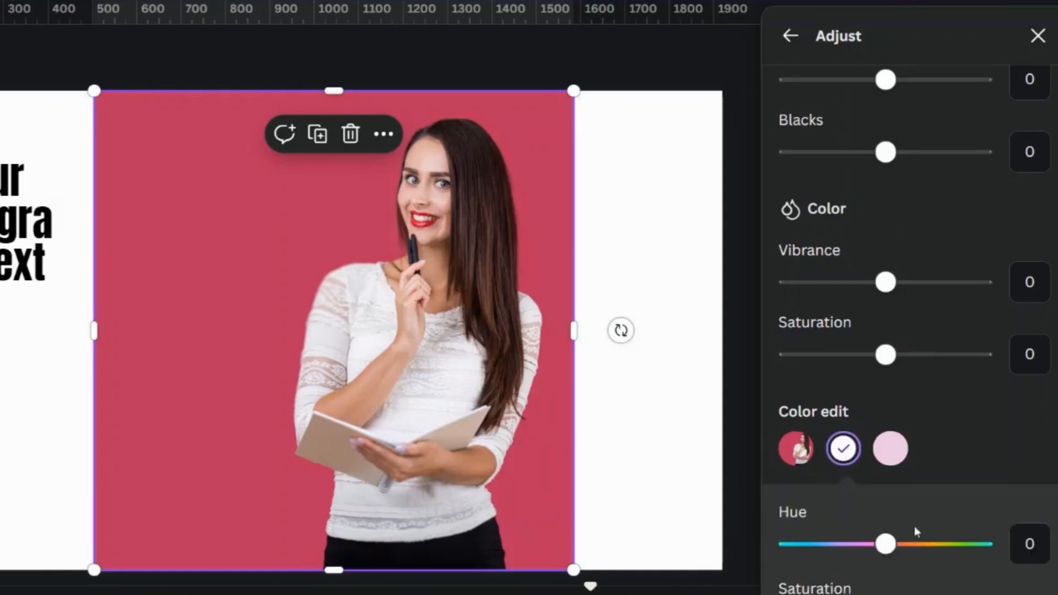
click(938, 549)
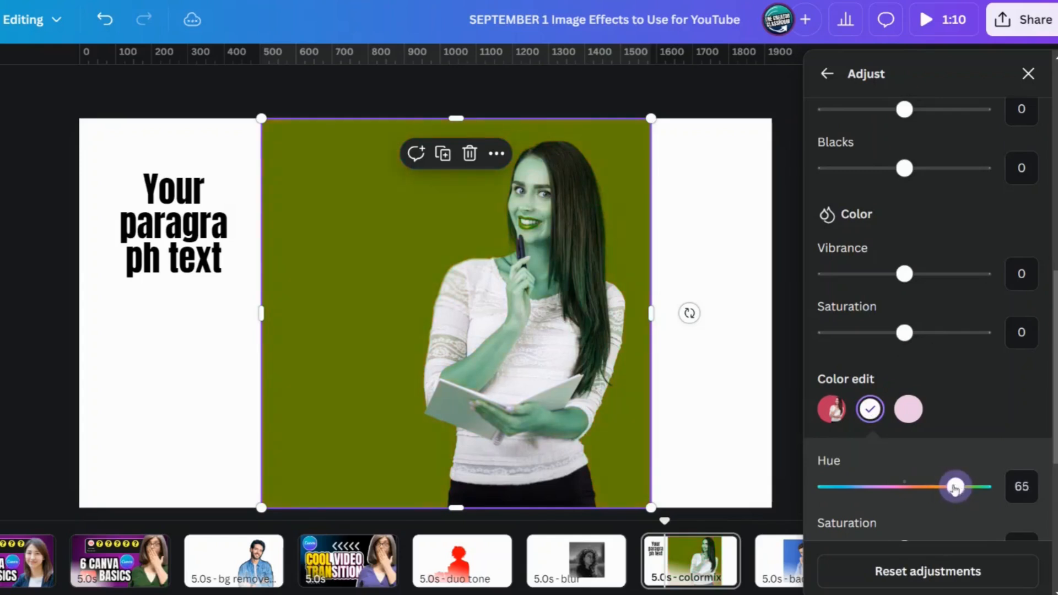
drag(956, 488, 859, 483)
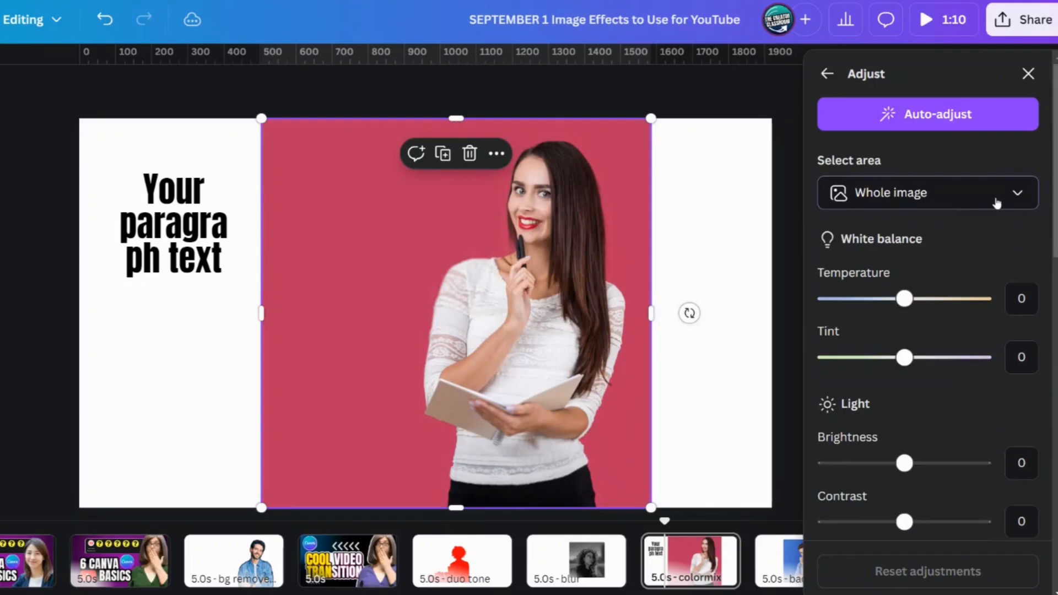
Step: Try limiting the photo's adjustments to the Background area, and return the area to Whole image
click(996, 203)
click(863, 310)
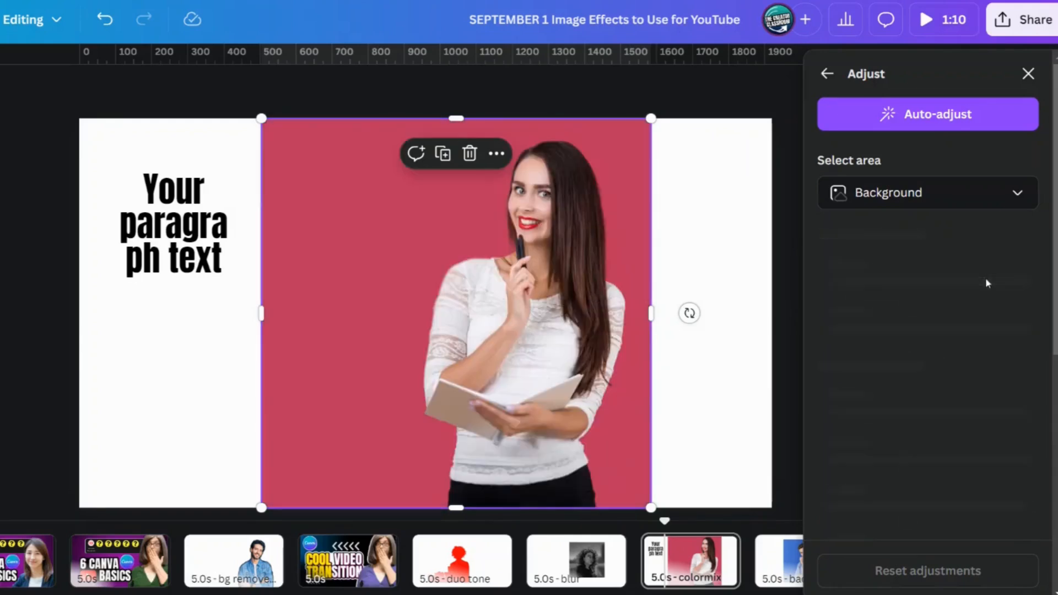
scroll(986, 298, down, 10)
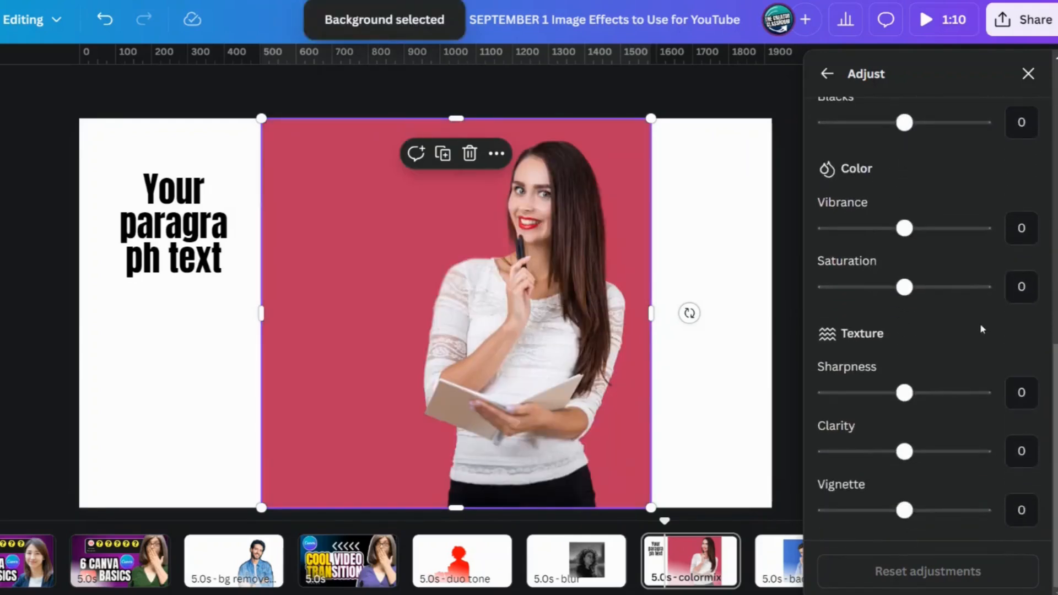
scroll(976, 336, up, 10)
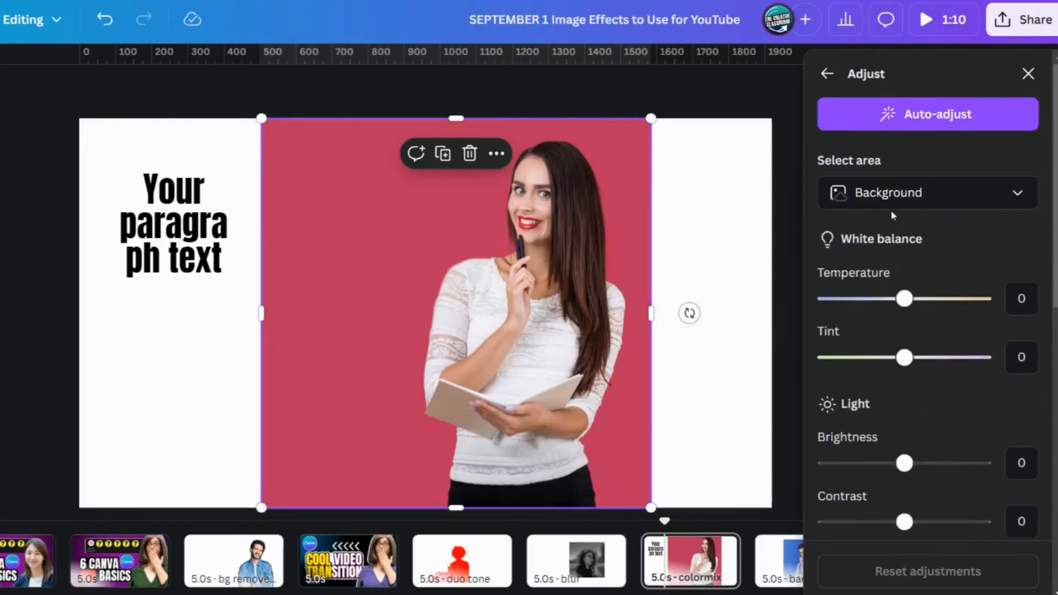
click(916, 199)
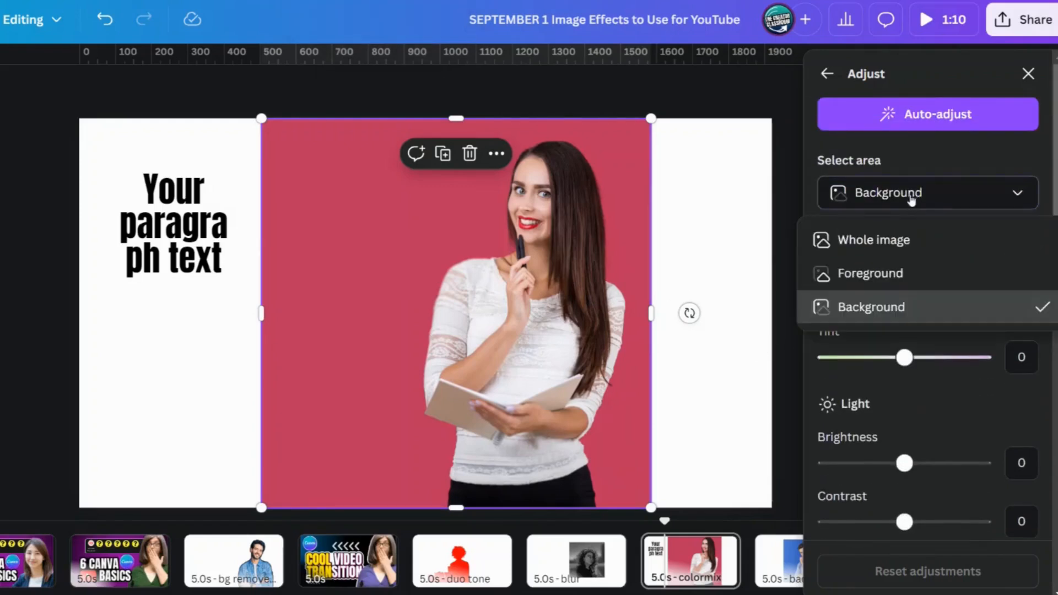
click(888, 241)
Step: Recolor the photo's red to blue with Color edit at hue -83, saturation 60 and brightness -30
scroll(960, 349, down, 1)
scroll(959, 380, down, 5)
scroll(957, 415, up, 2)
drag(905, 388, 839, 389)
click(952, 449)
mouse_move(893, 516)
mouse_down()
mouse_move(925, 513)
mouse_move(852, 525)
mouse_move(882, 527)
mouse_up()
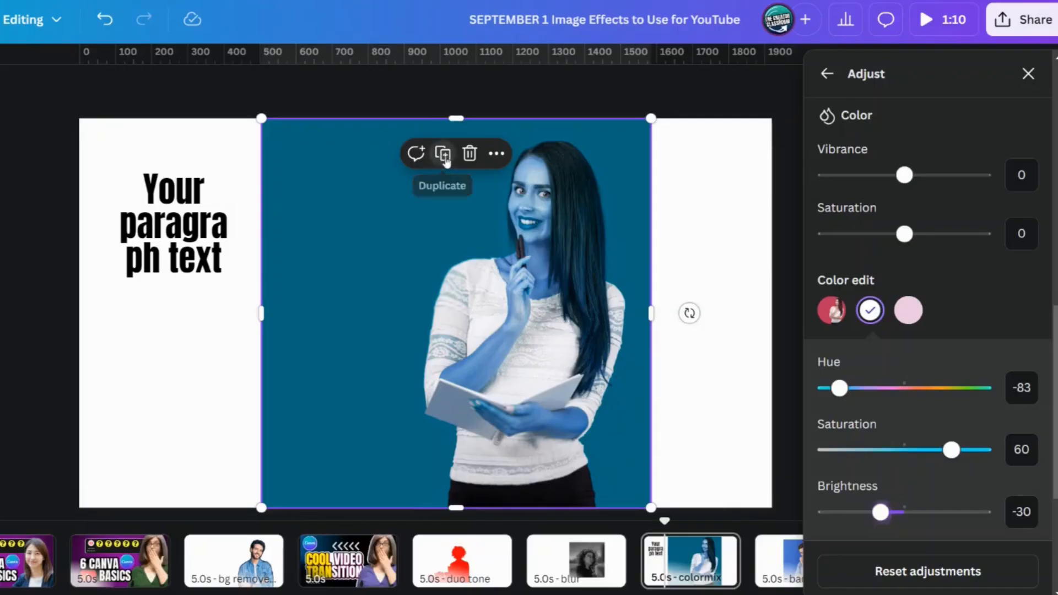
Step: Duplicate the blue photo and reset all adjustments on the copy
click(442, 155)
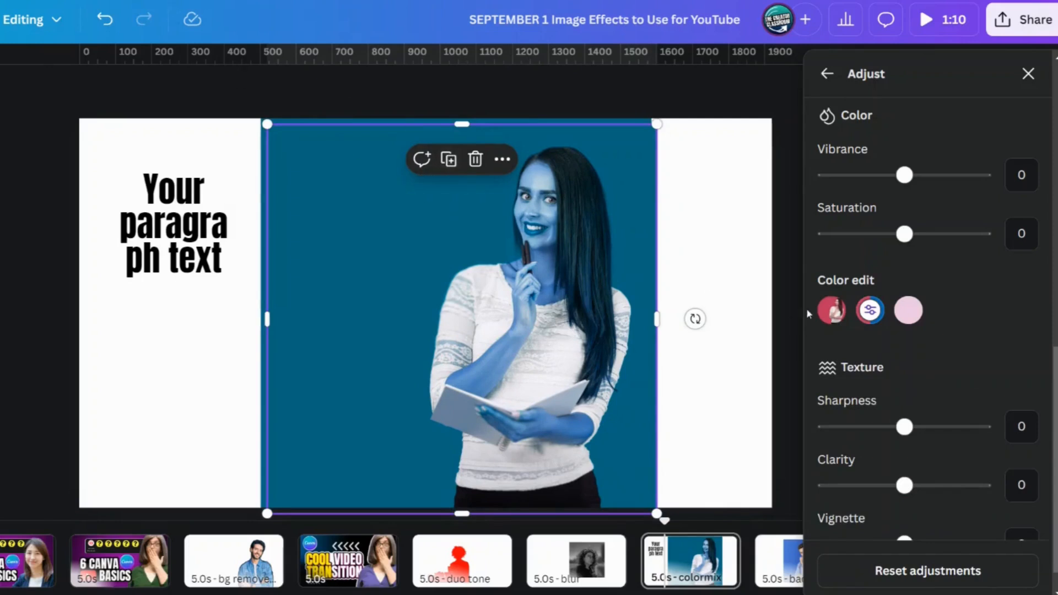
click(915, 570)
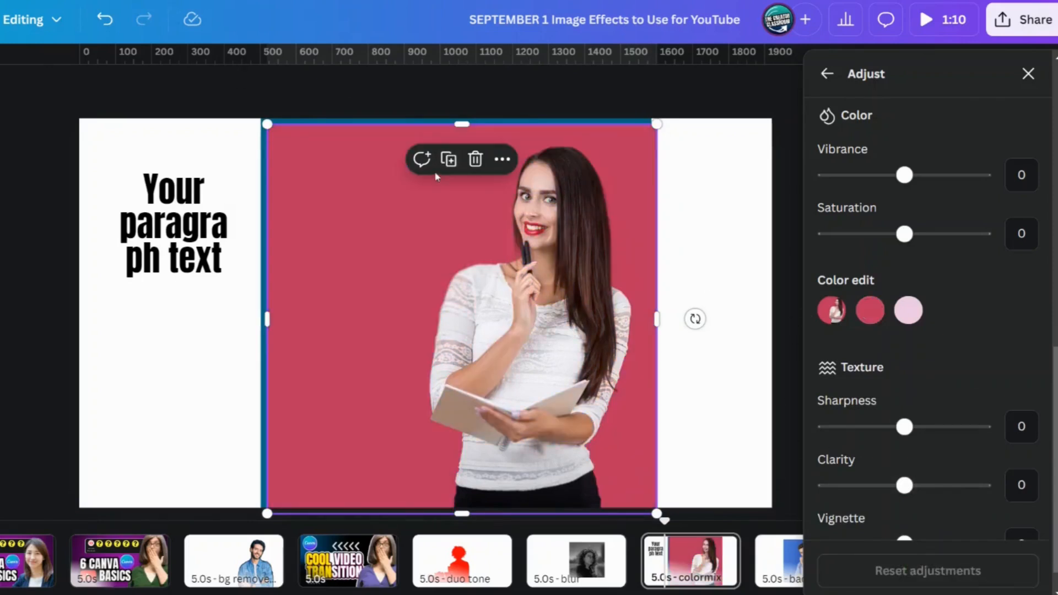
click(1027, 80)
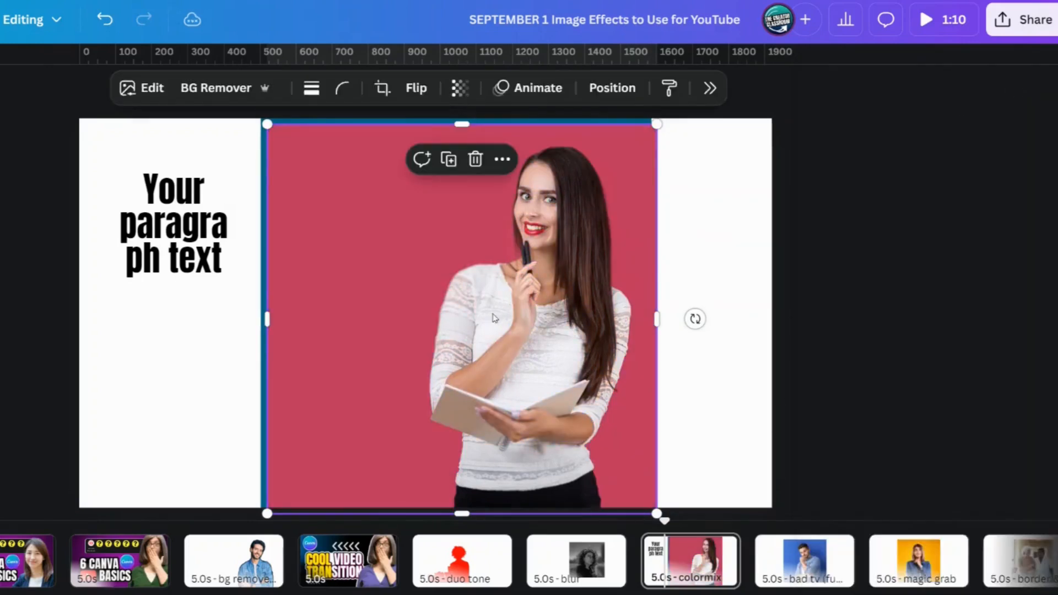
Step: Remove the background from the duplicate and align the cutout exactly over the woman in the blue photo
click(224, 91)
drag(520, 355, 513, 345)
click(745, 421)
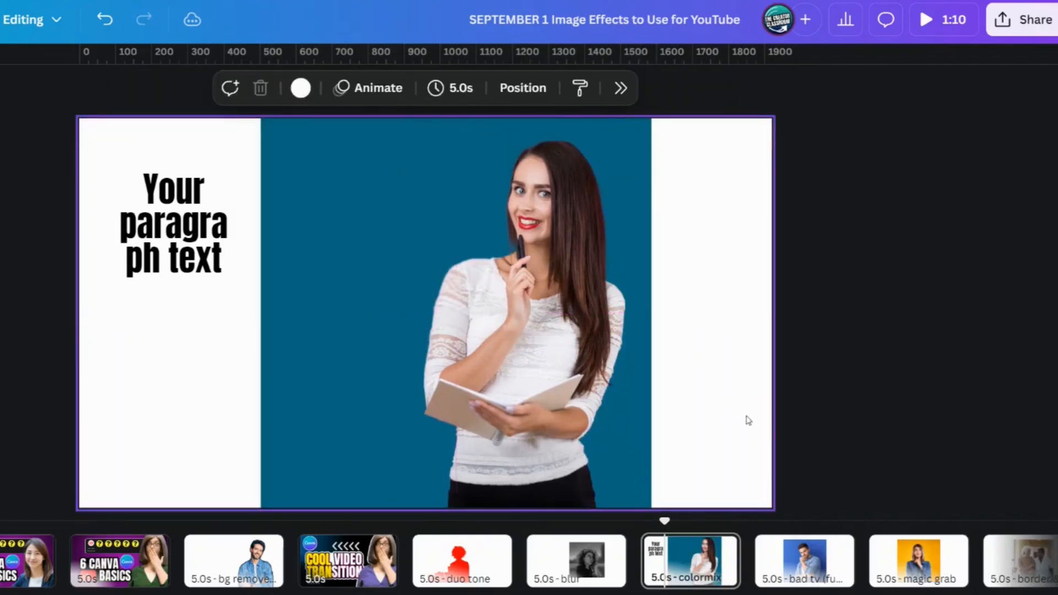
drag(748, 420, 62, 348)
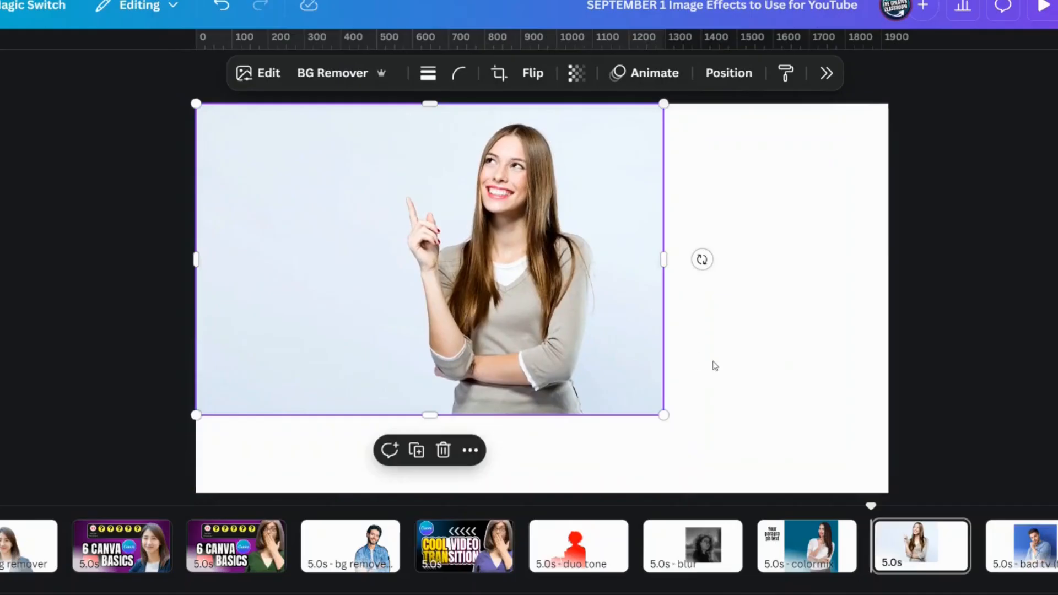
Step: Try enlarging the pointing woman's photo to cover the page, and scale it back down inside the page
click(775, 362)
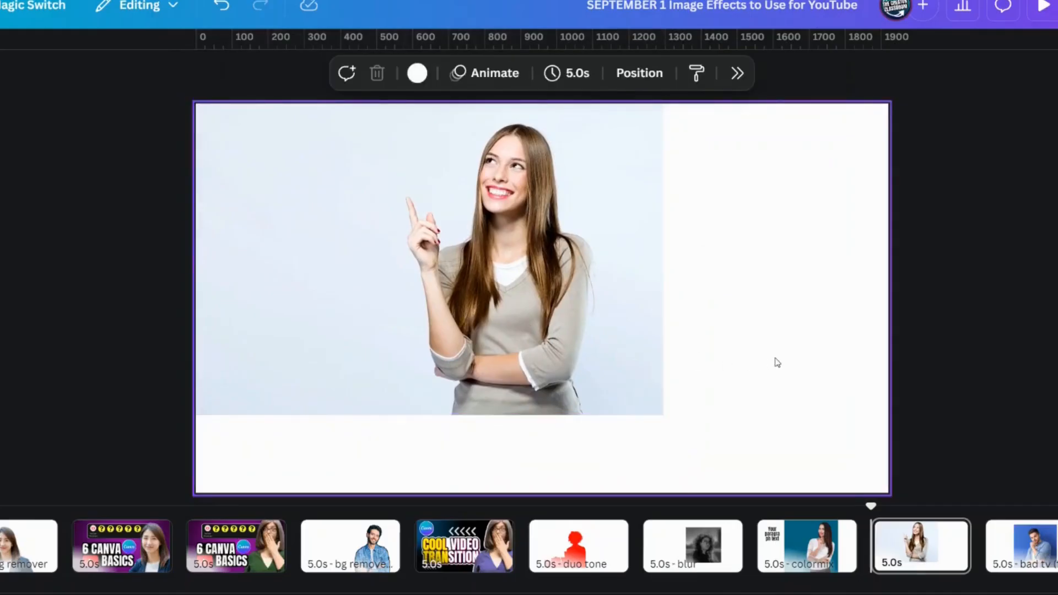
click(428, 378)
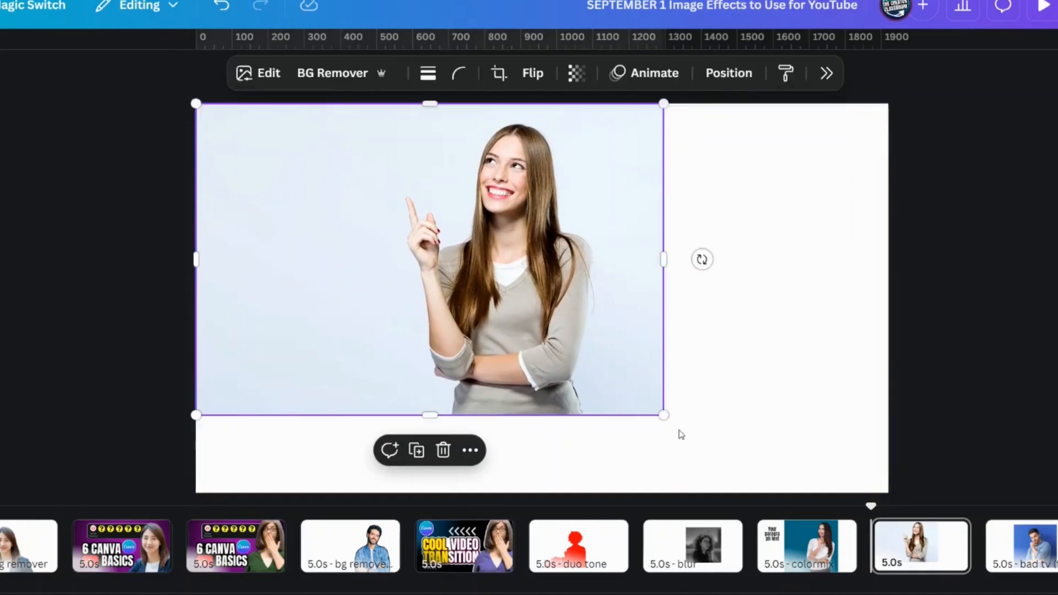
drag(664, 416, 780, 493)
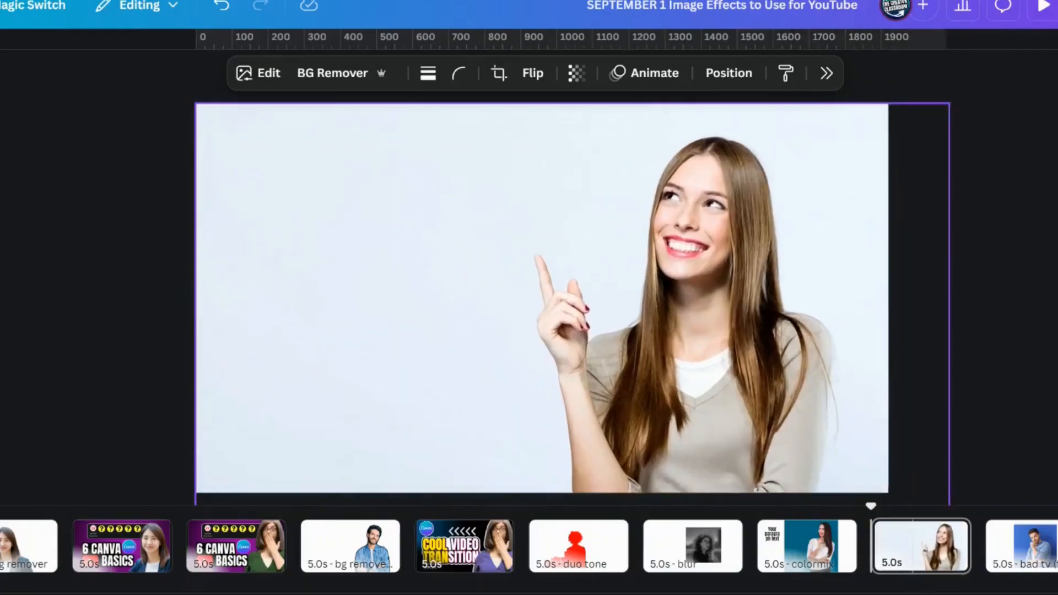
drag(948, 593, 625, 410)
drag(443, 263, 482, 287)
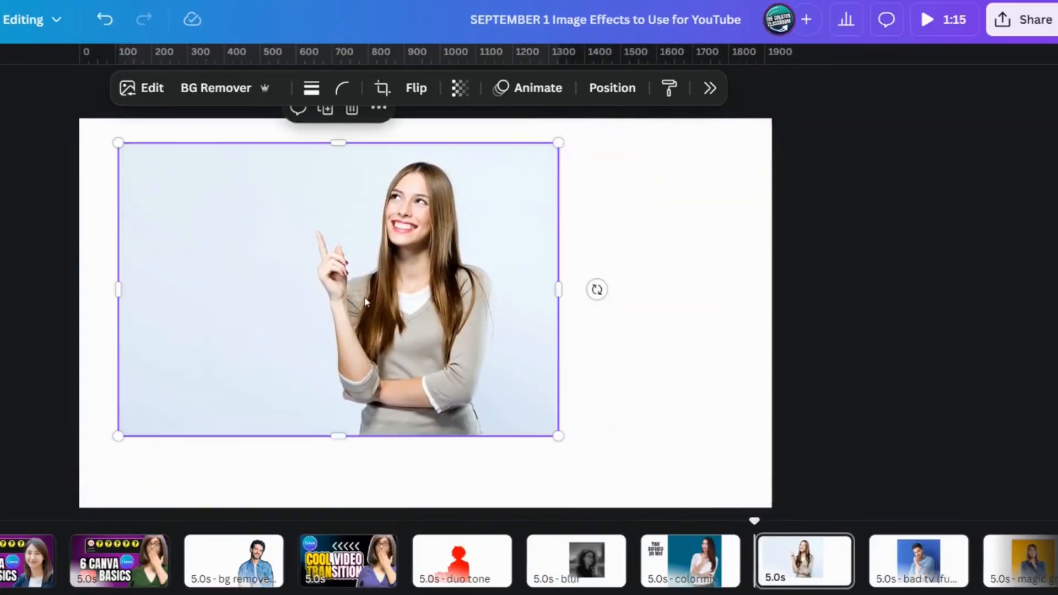
Step: Crop the pointing woman's photo to 16:9, shifting the image down within the frame to leave space above her head
double_click(365, 300)
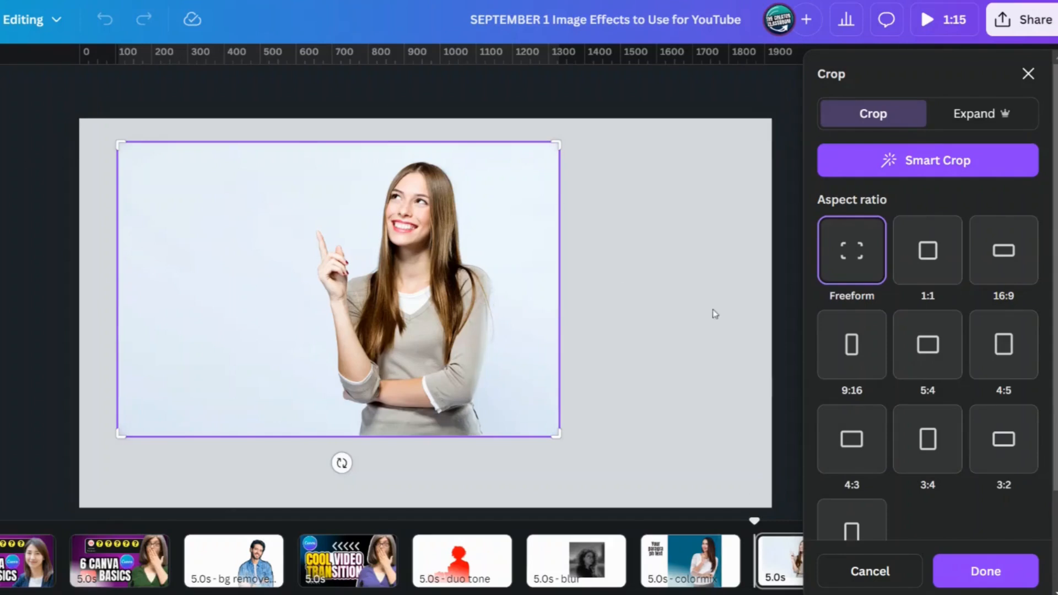
click(1001, 271)
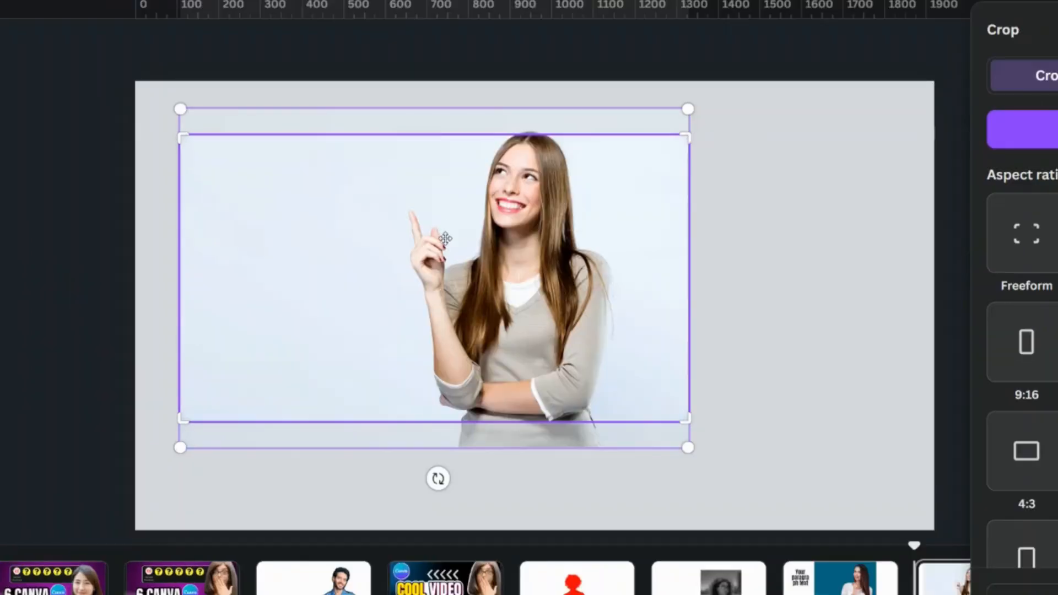
drag(445, 238, 446, 253)
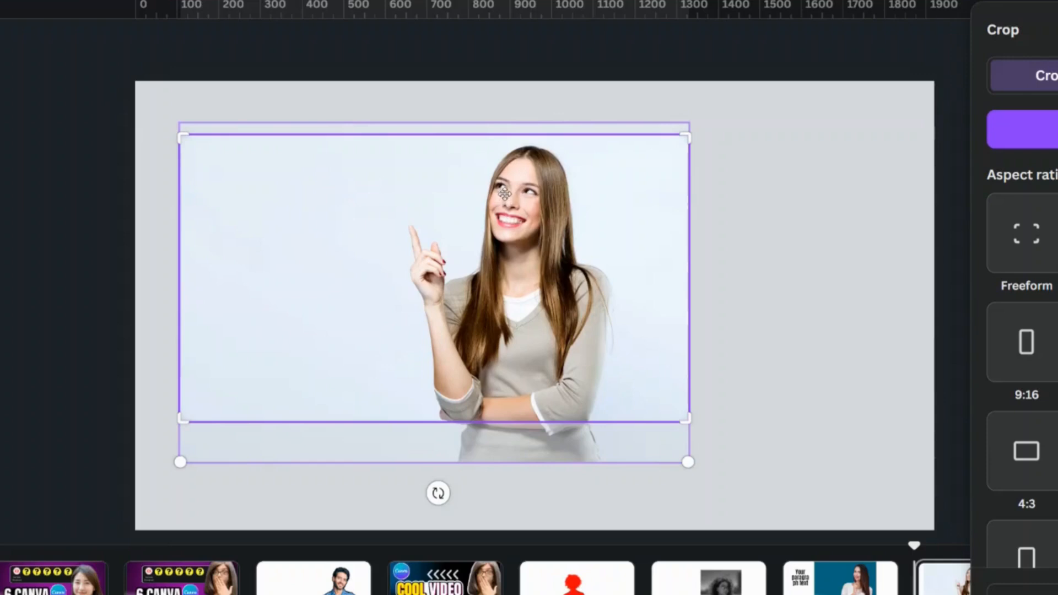
drag(504, 197, 509, 205)
click(975, 571)
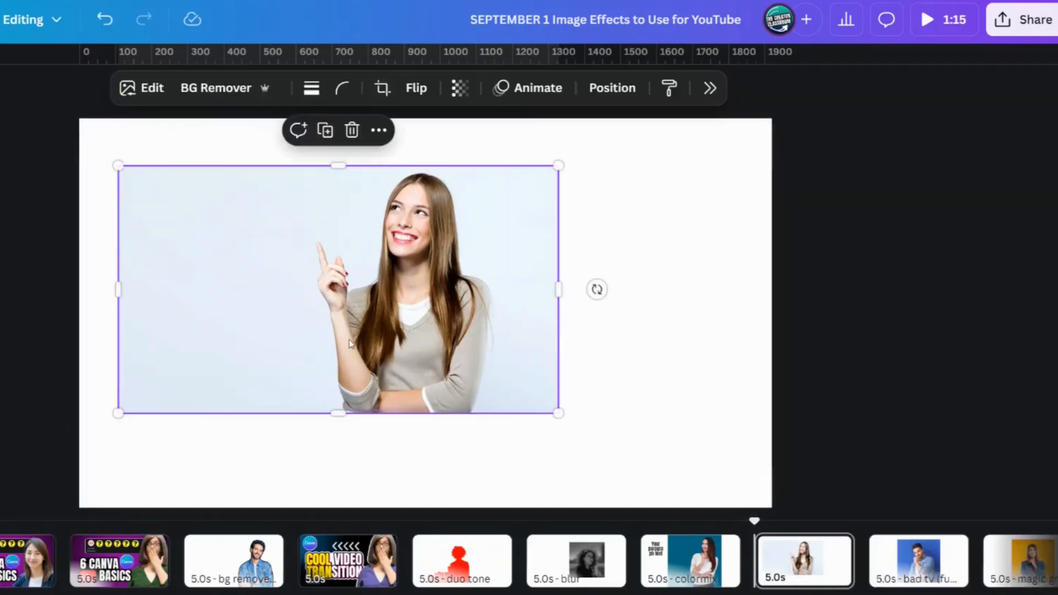
Step: Align the cropped photo with the page's upper-left corner and enlarge it to fill the whole page
drag(349, 344, 310, 296)
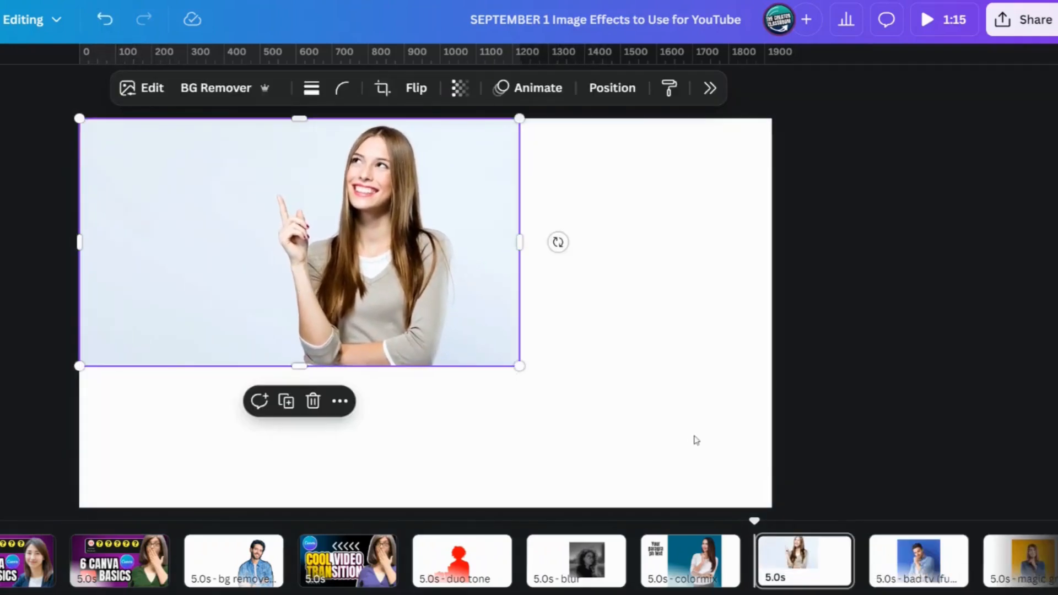
drag(520, 366, 777, 512)
click(885, 426)
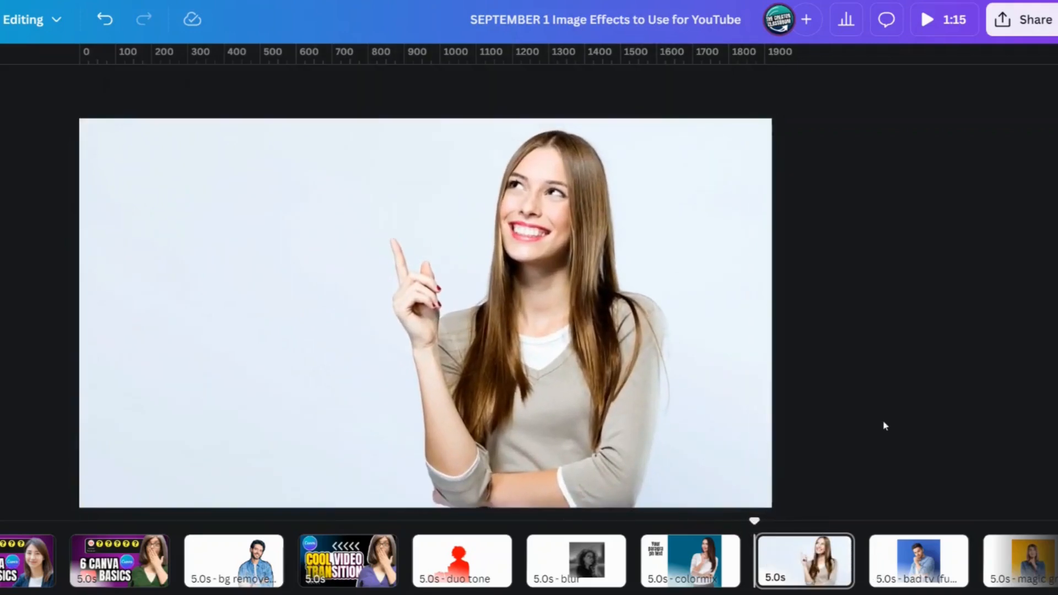
Step: Open Magic Grab for the pointing woman's photo, try its Brush selection mode and return to Click mode
click(717, 414)
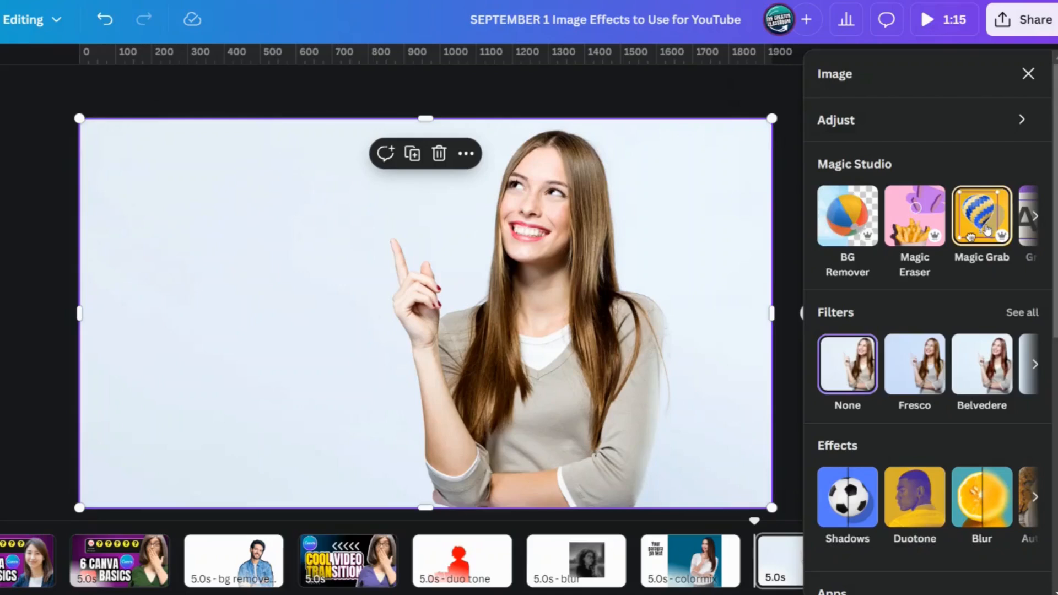
click(984, 263)
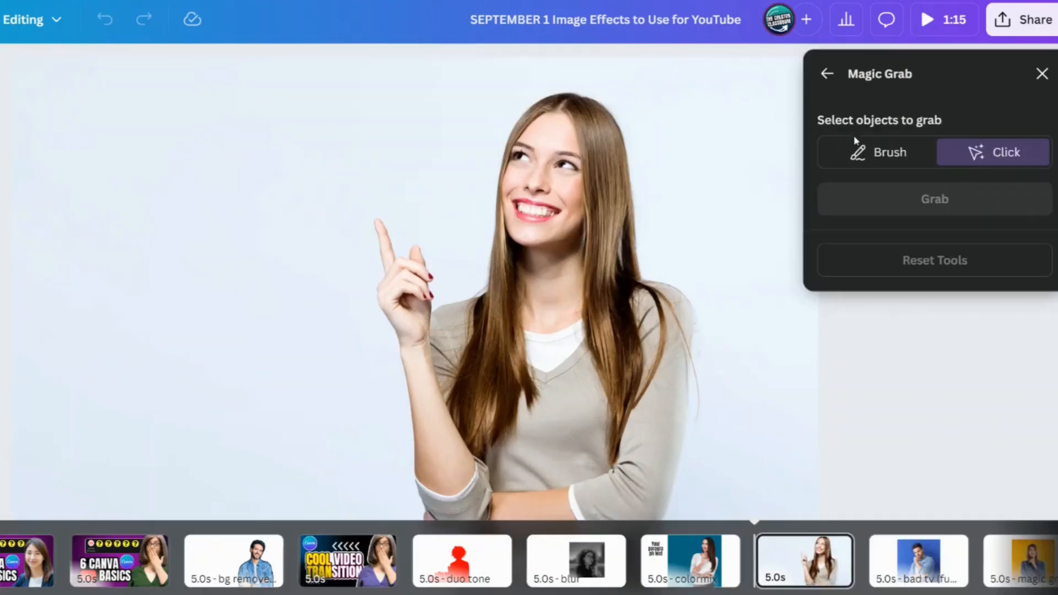
click(877, 152)
drag(113, 201, 22, 485)
click(1015, 155)
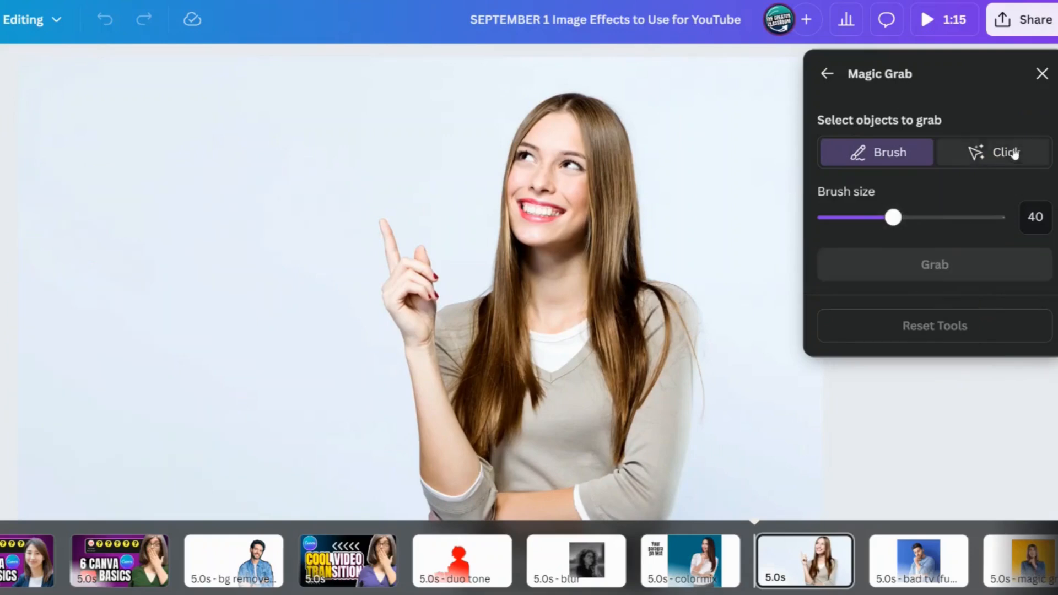
click(1008, 154)
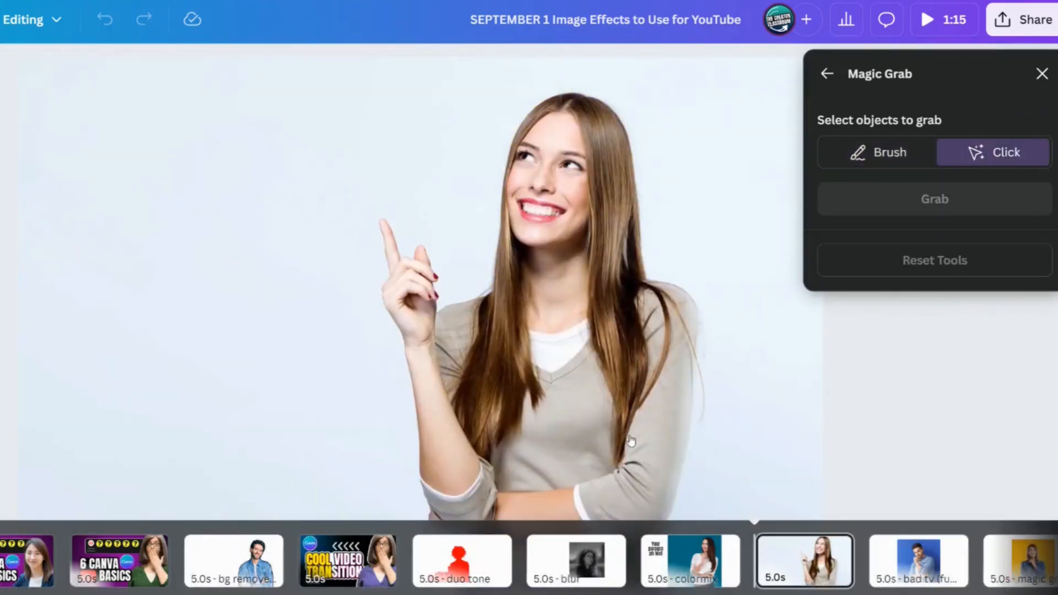
Step: Try selecting the photo's background as the Magic Grab object, and clear that selection
click(101, 159)
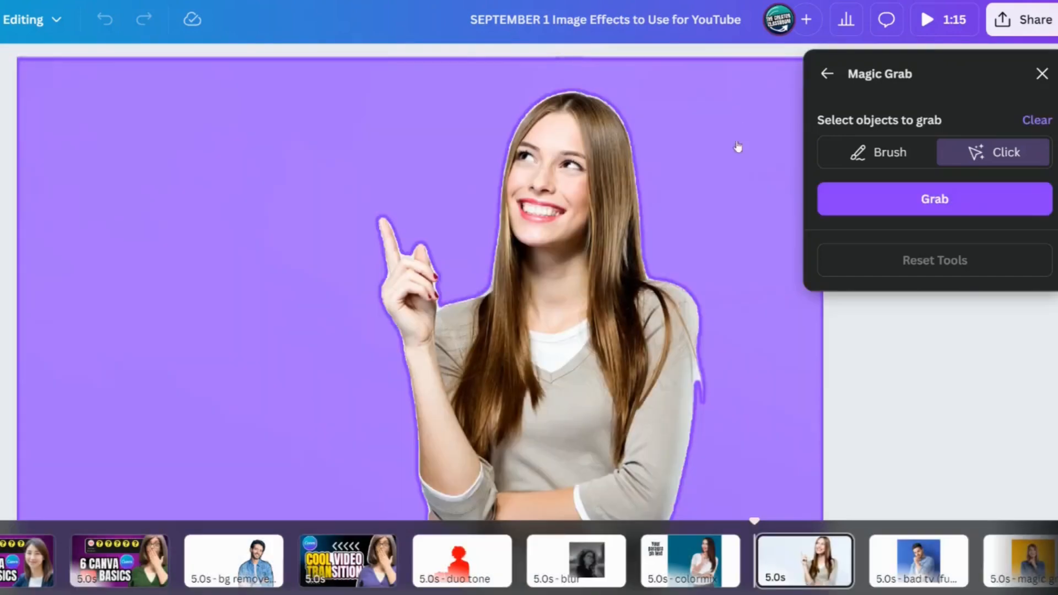
click(1037, 121)
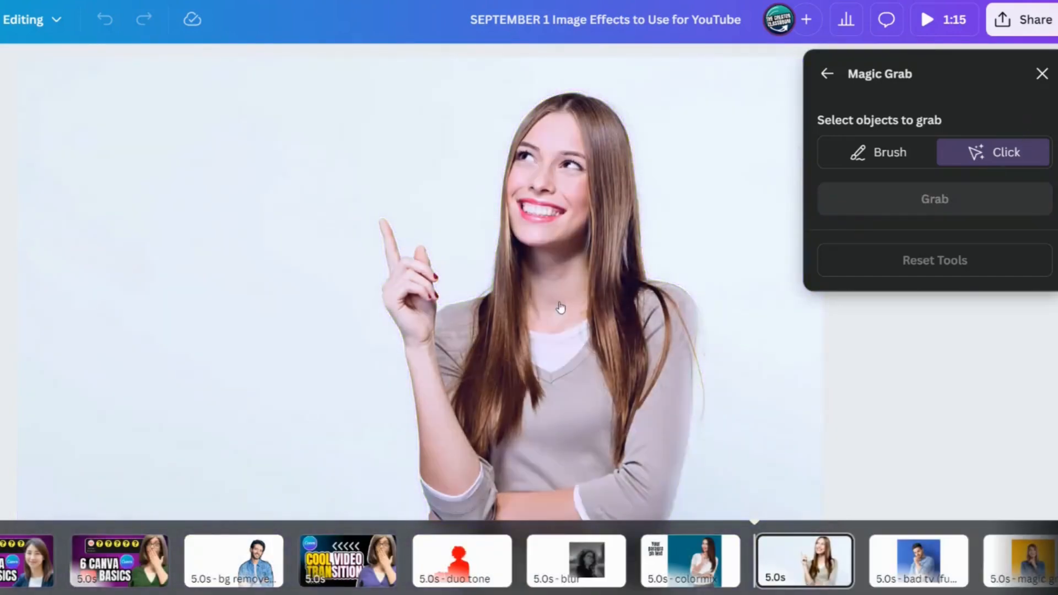
click(563, 305)
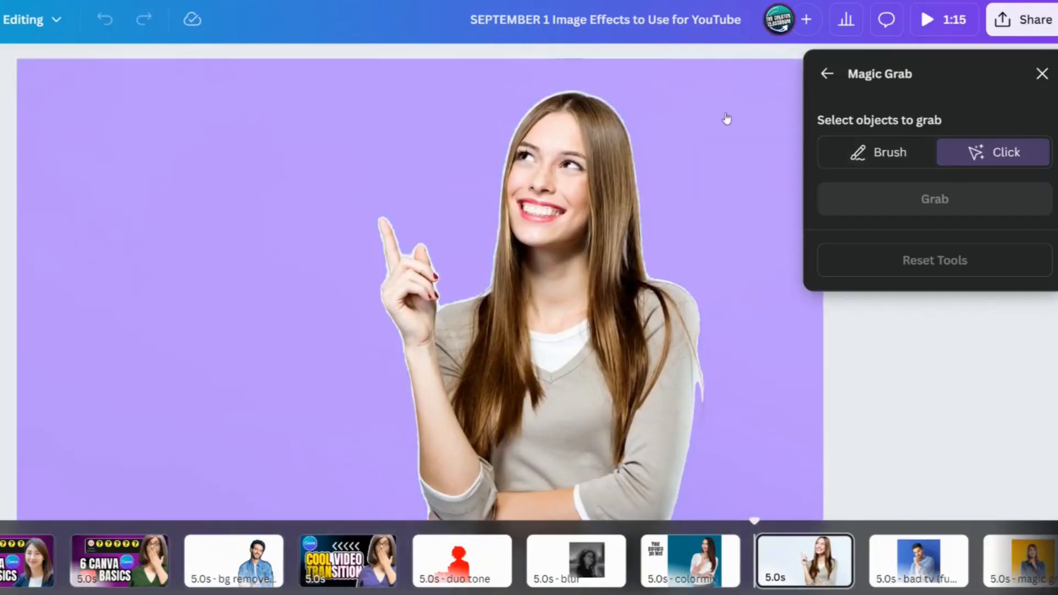
drag(727, 119, 587, 121)
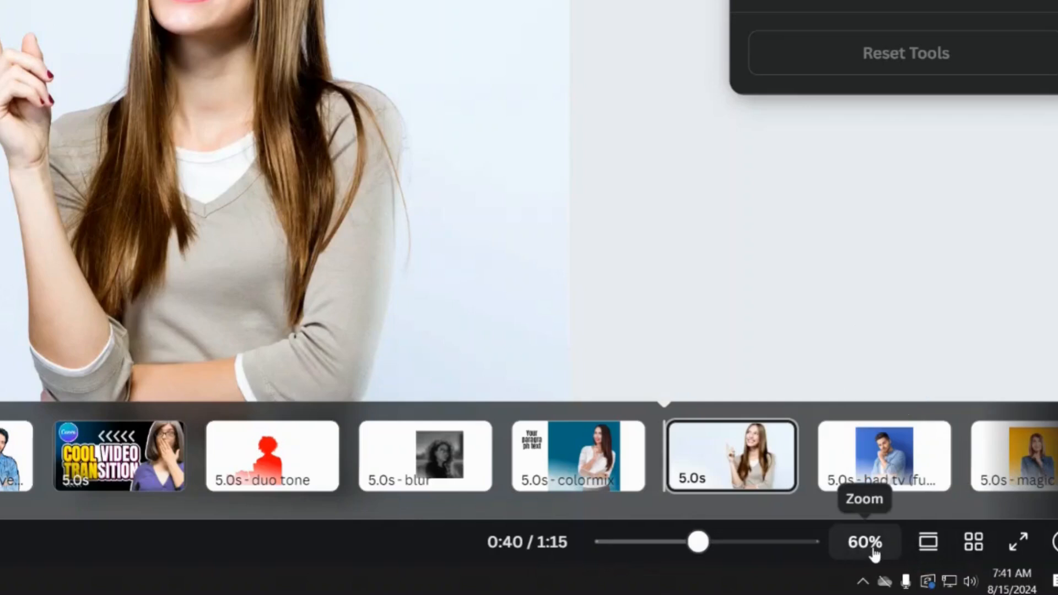
Step: Switch the editor to scroll view, select the whole woman in the photo and grab her from the background
drag(699, 542, 668, 544)
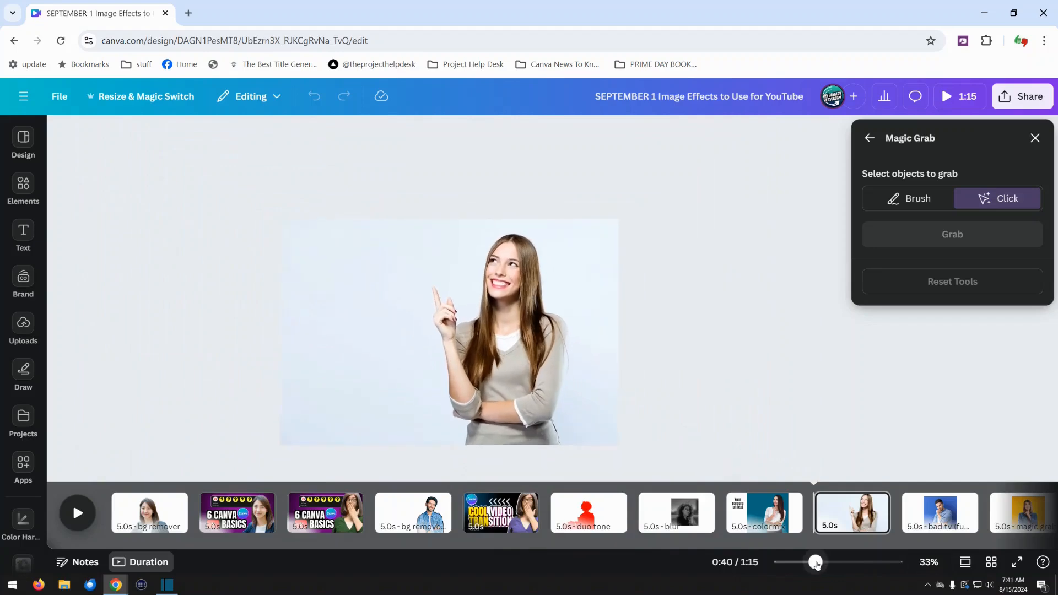
drag(815, 564, 839, 563)
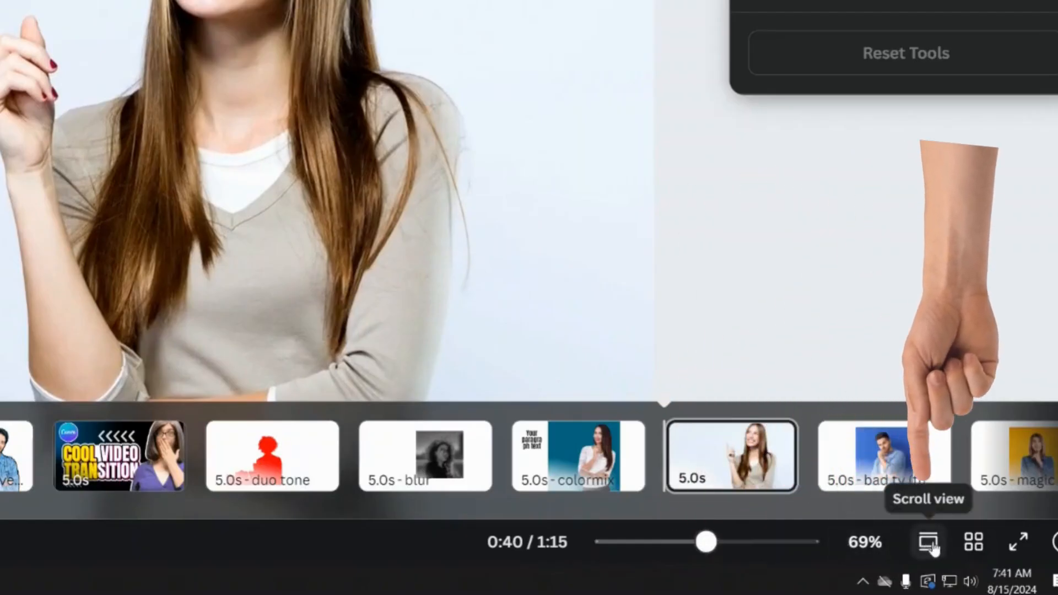
click(931, 545)
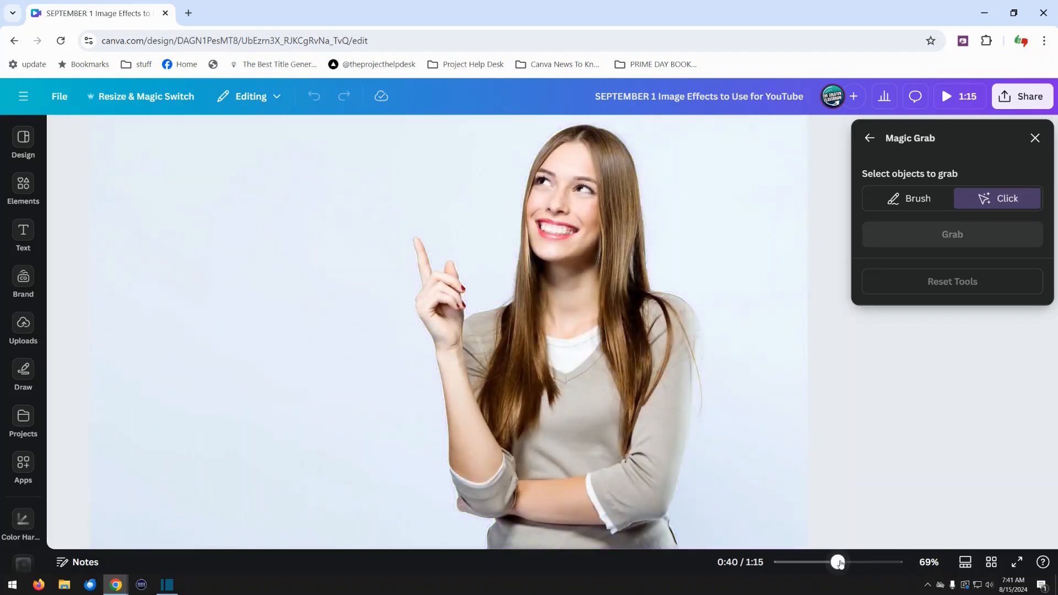
drag(838, 562, 831, 562)
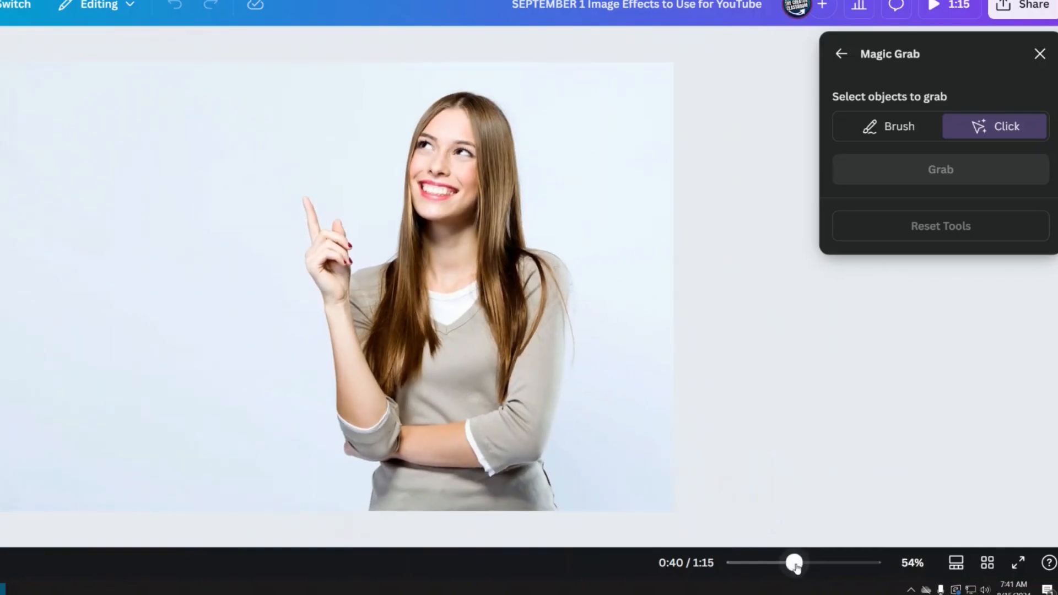
click(467, 319)
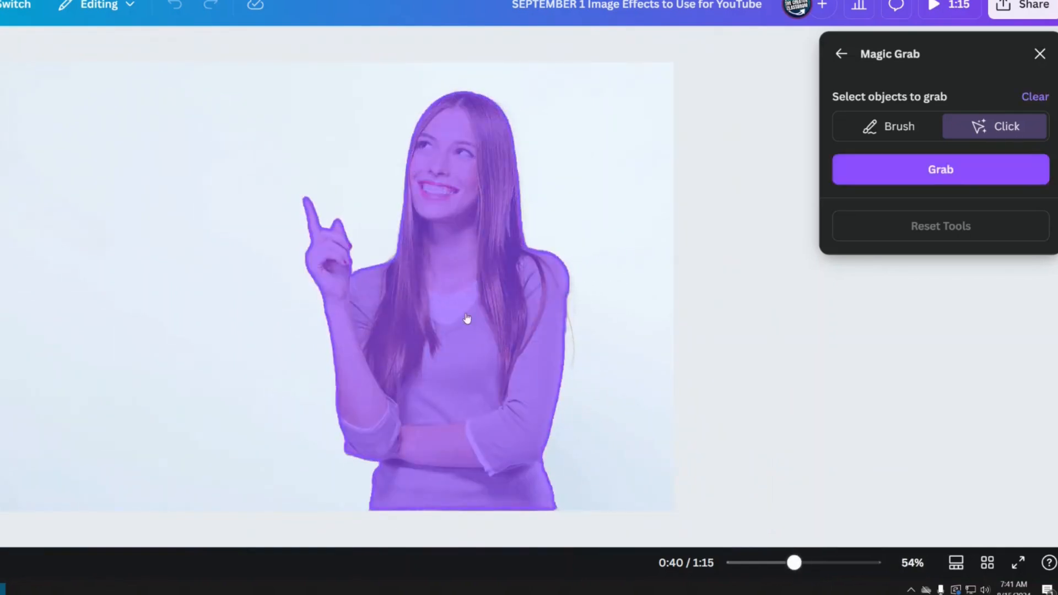
click(957, 170)
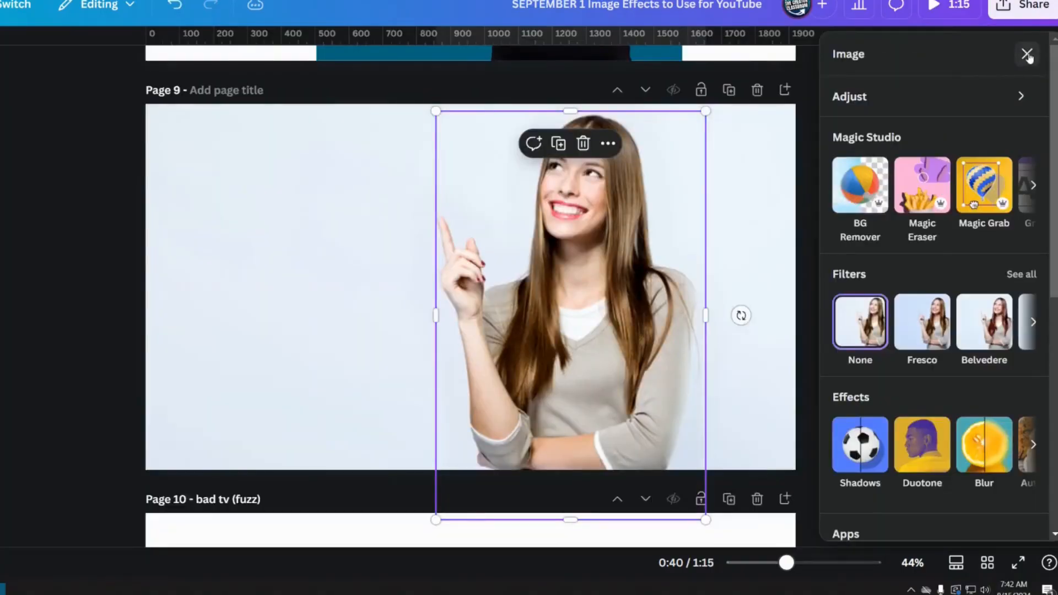
Step: Close the image options and move the grabbed woman to the right edge of the page
click(1027, 54)
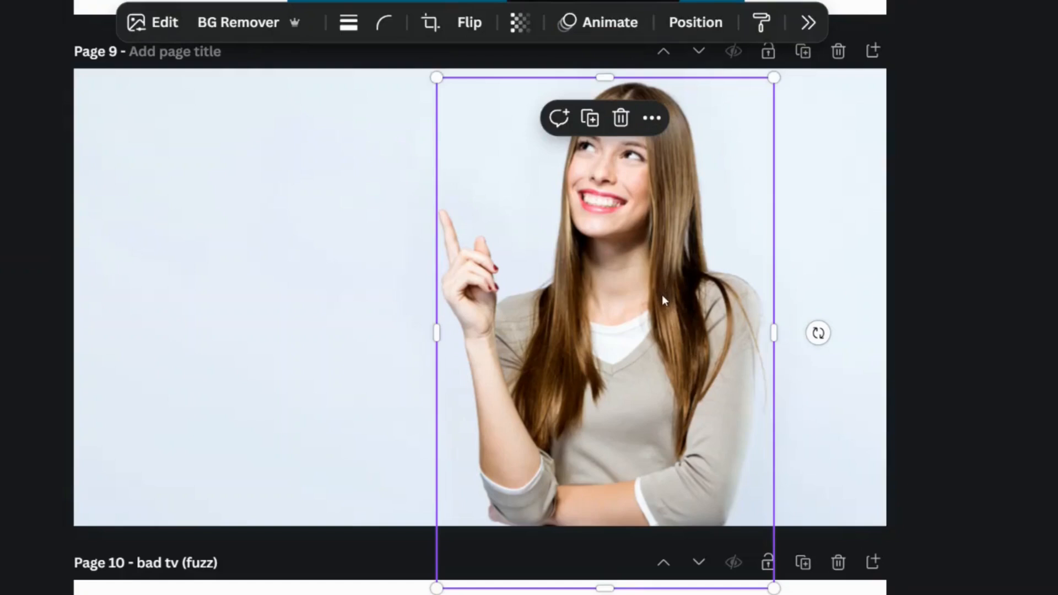
drag(634, 348, 757, 341)
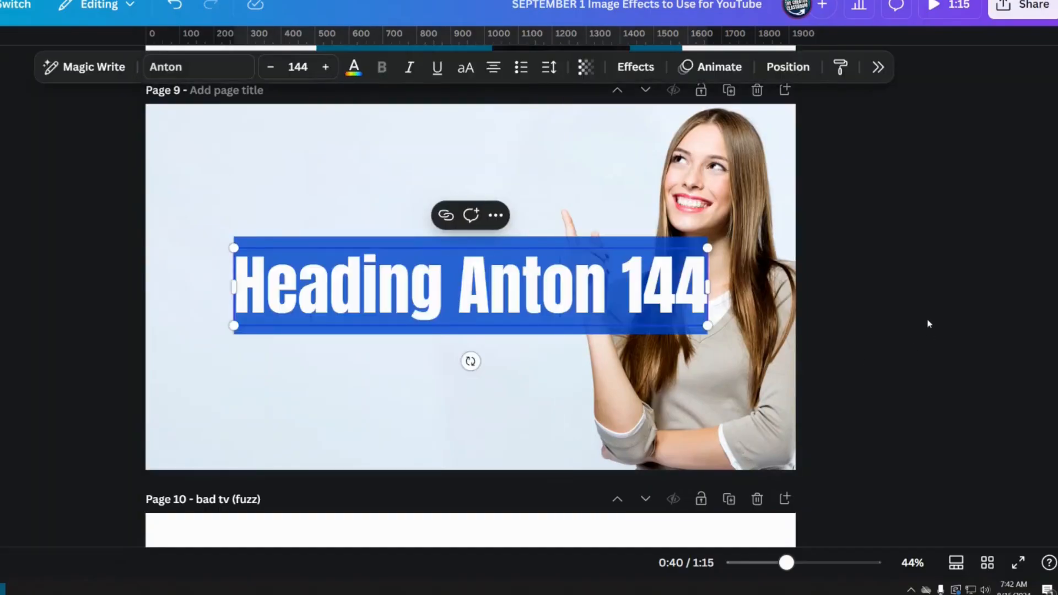
click(928, 325)
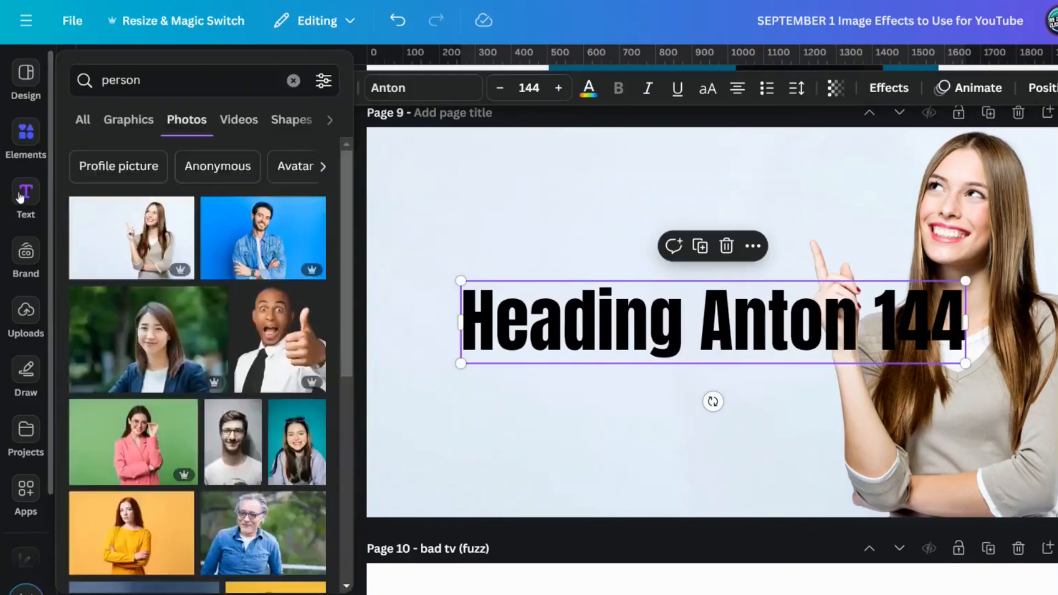
mouse_move(18, 204)
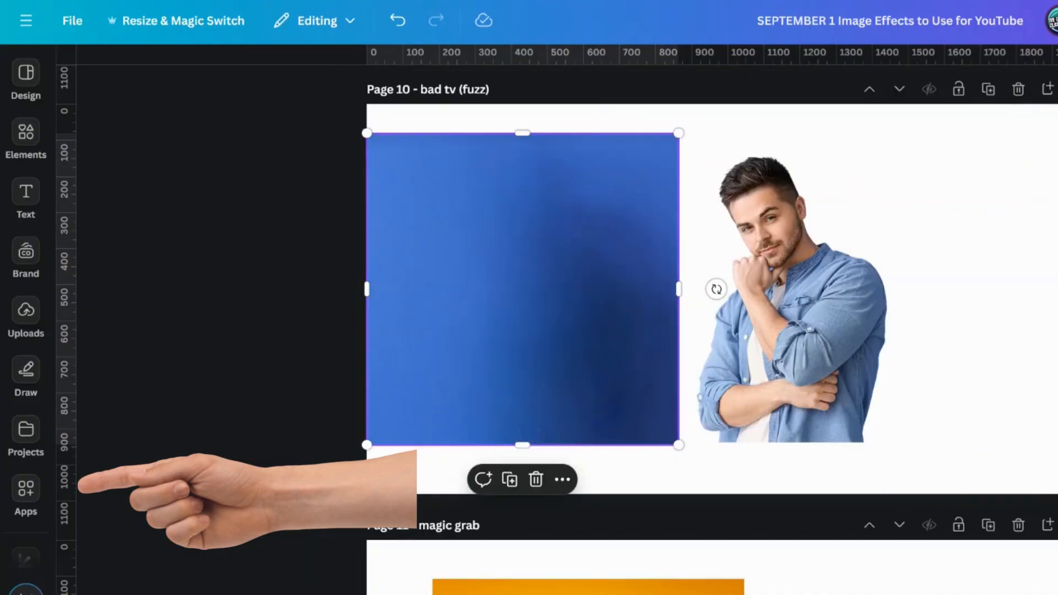
Step: Search the apps for badtv and open BadTV for the blue photo on the bad tv (fuzz) page
click(26, 489)
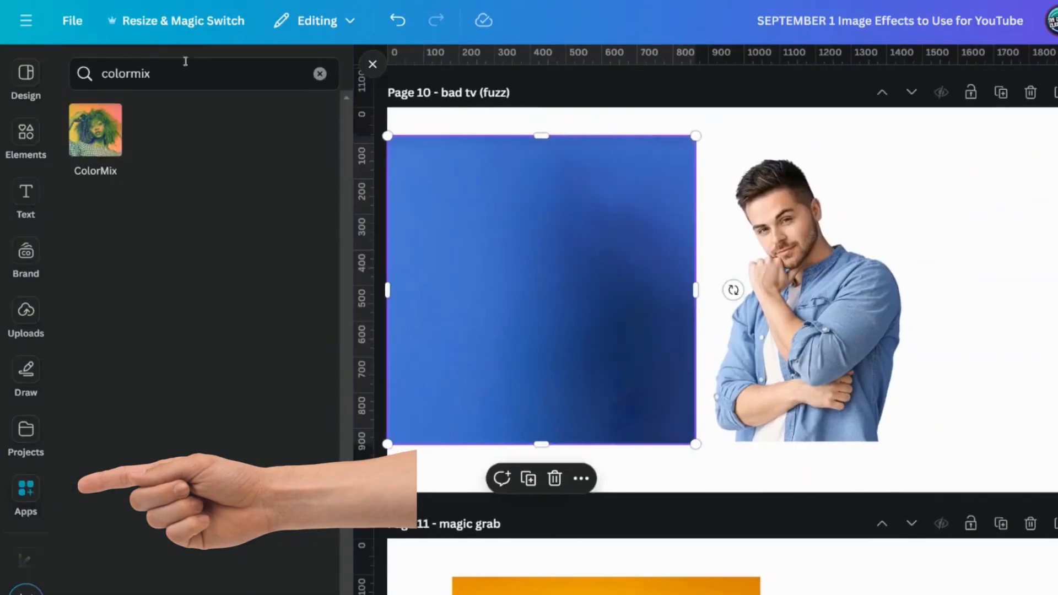
triple_click(136, 73)
text(bad t)
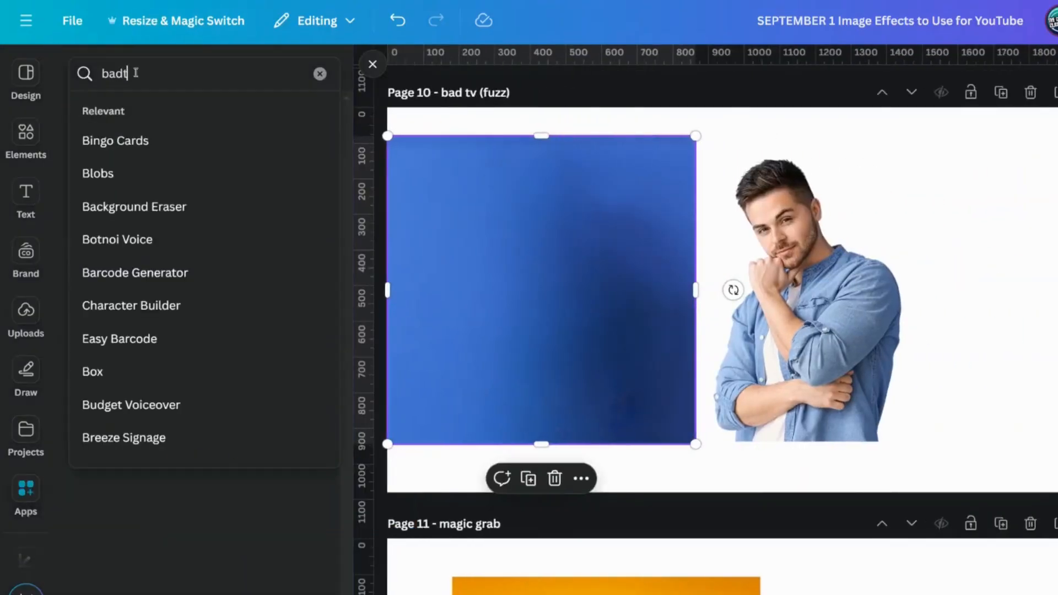
text(v)
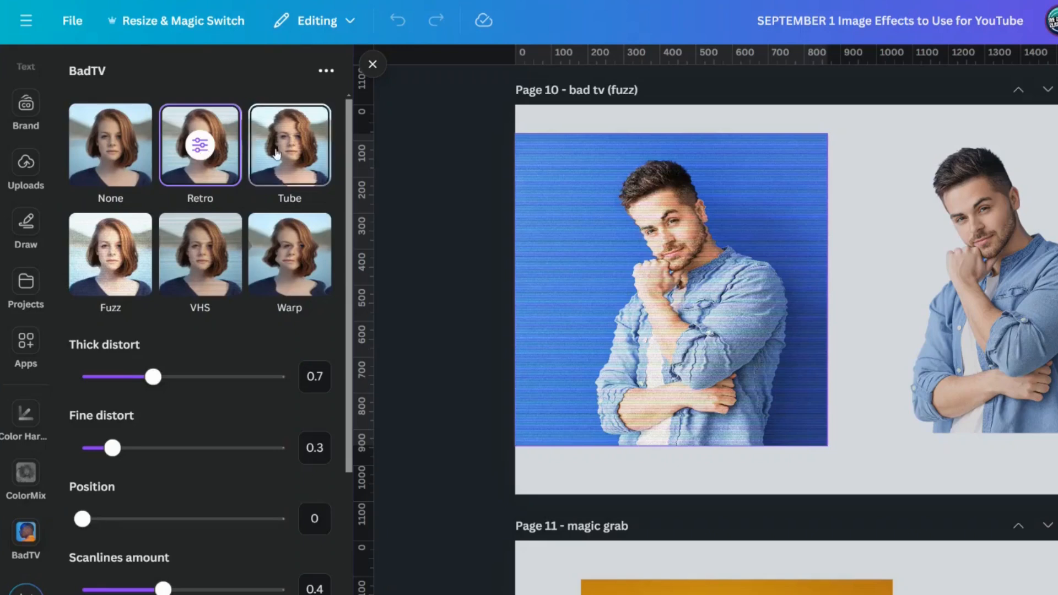
Step: Try the Tube, VHS, Warp and Fuzz effects on the man's blue photo, and reset it to None
click(280, 159)
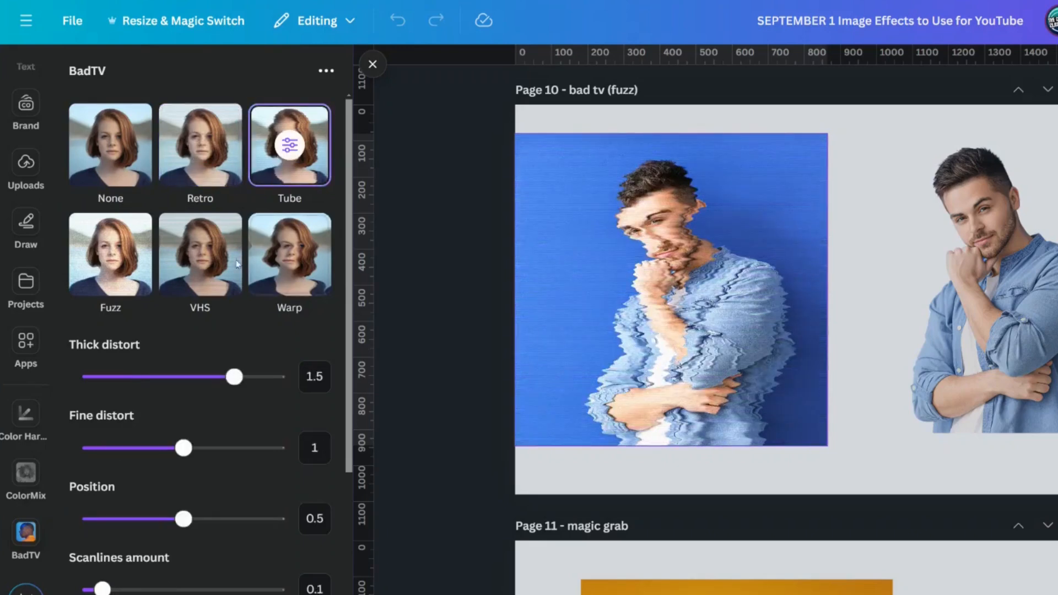
click(100, 281)
click(211, 269)
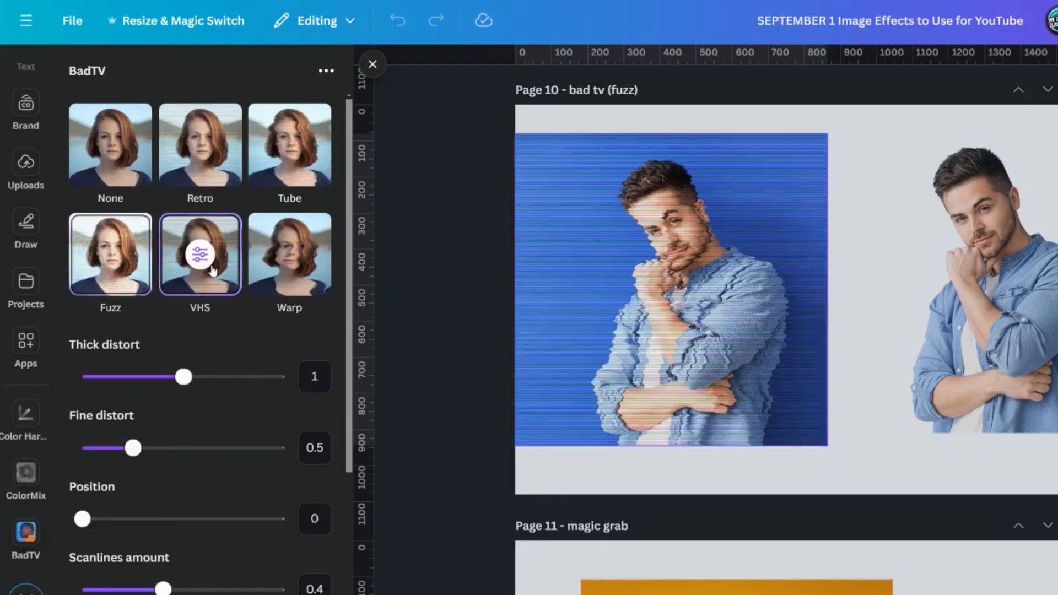
click(304, 261)
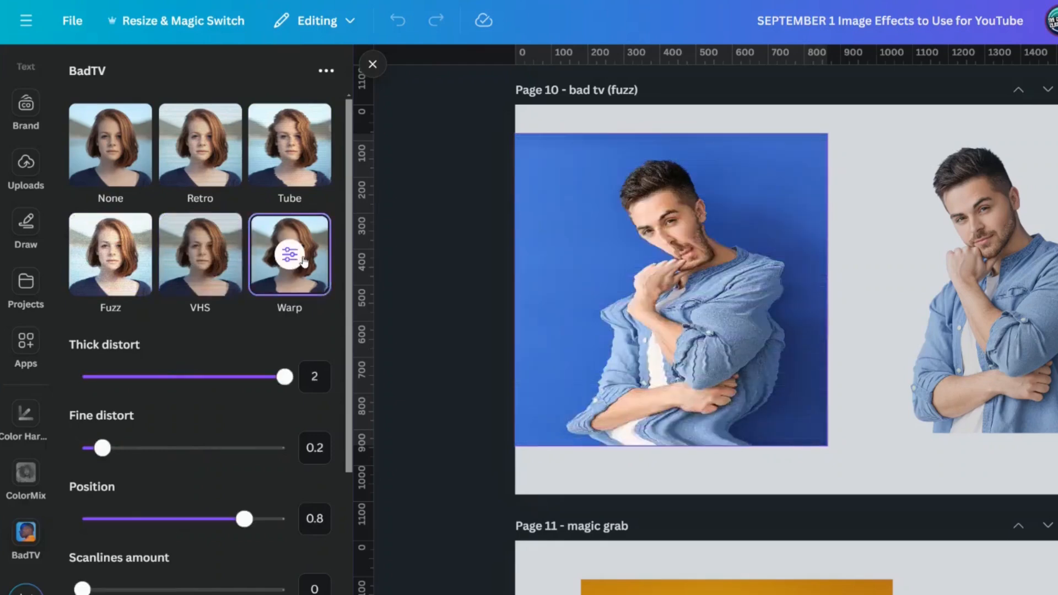
click(124, 303)
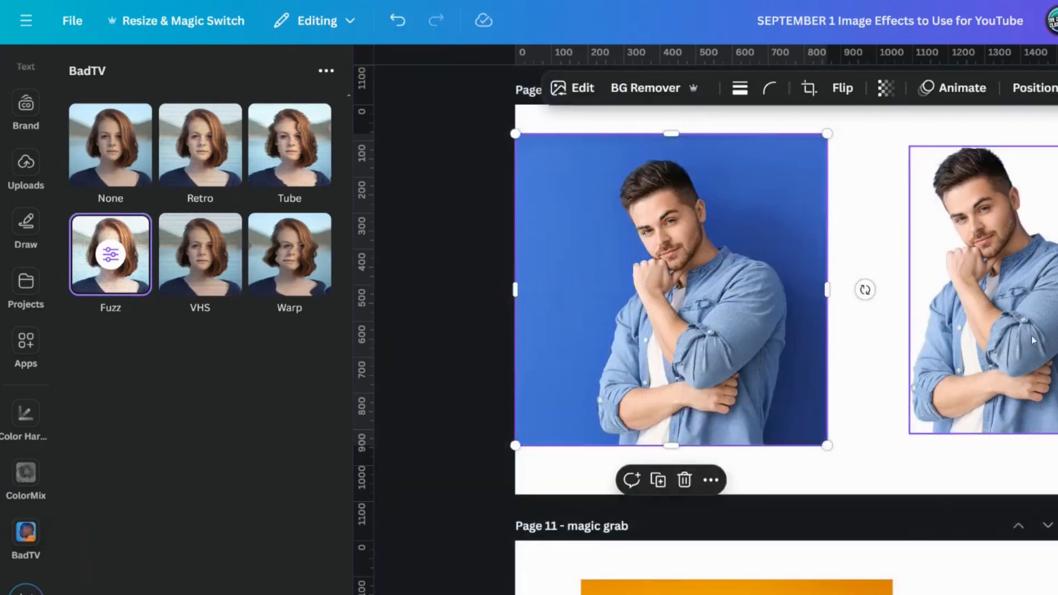
click(110, 145)
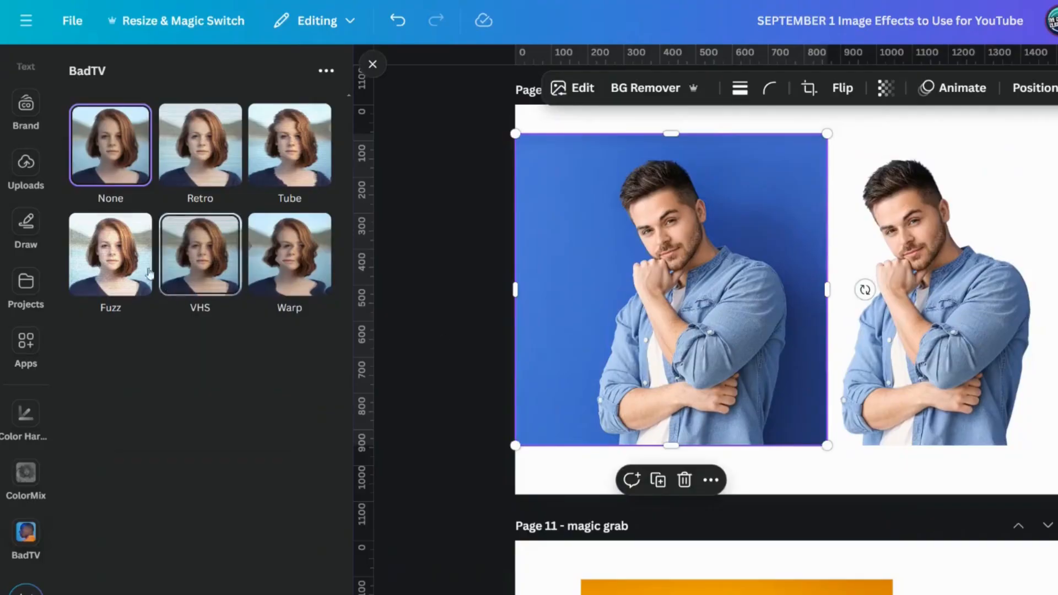
Step: Apply BadTV's Fuzz effect with its preset values to the man's blue photo and save it
click(99, 270)
scroll(165, 413, down, 4)
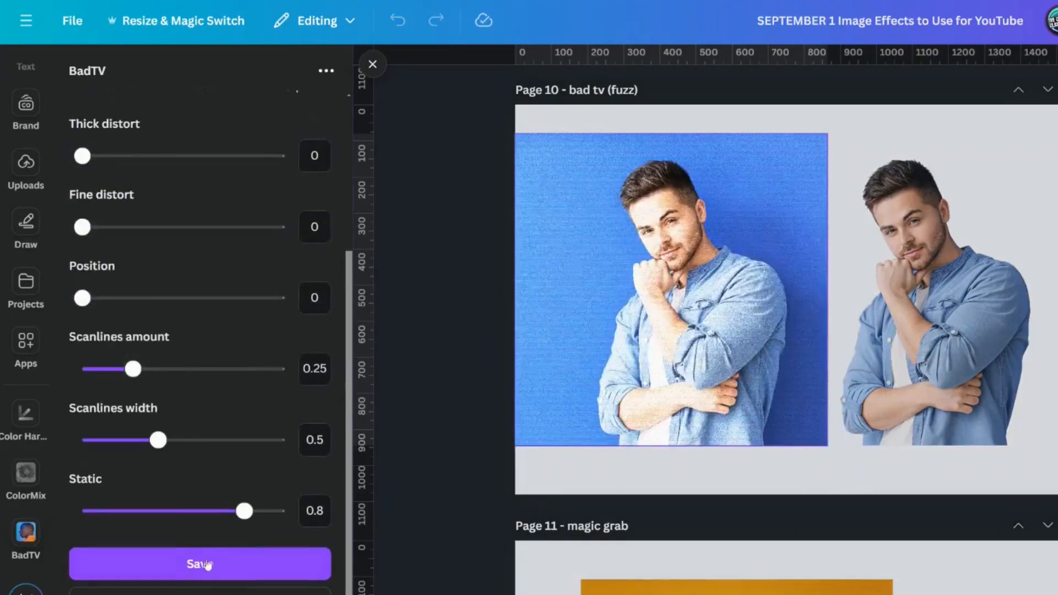
click(225, 567)
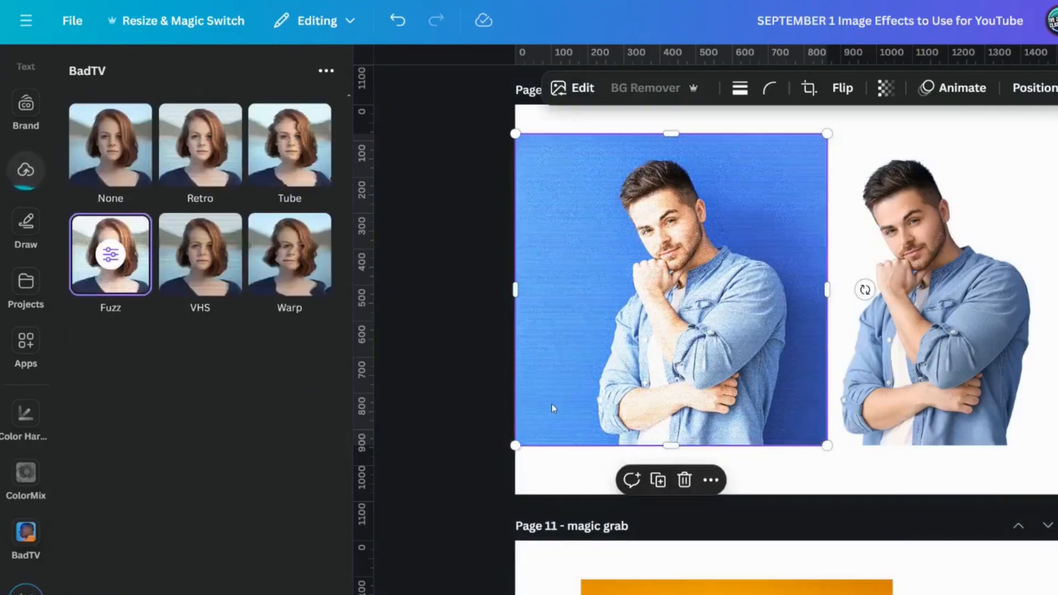
Step: Move the background-free cutout of the man exactly over his figure in the fuzzed blue photo
click(974, 368)
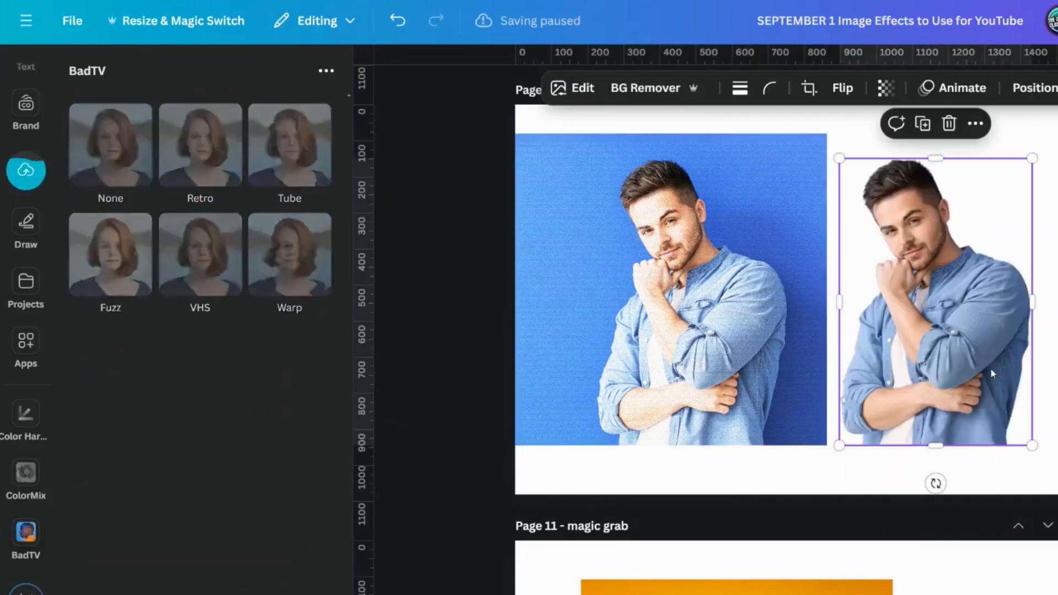
drag(973, 369, 727, 380)
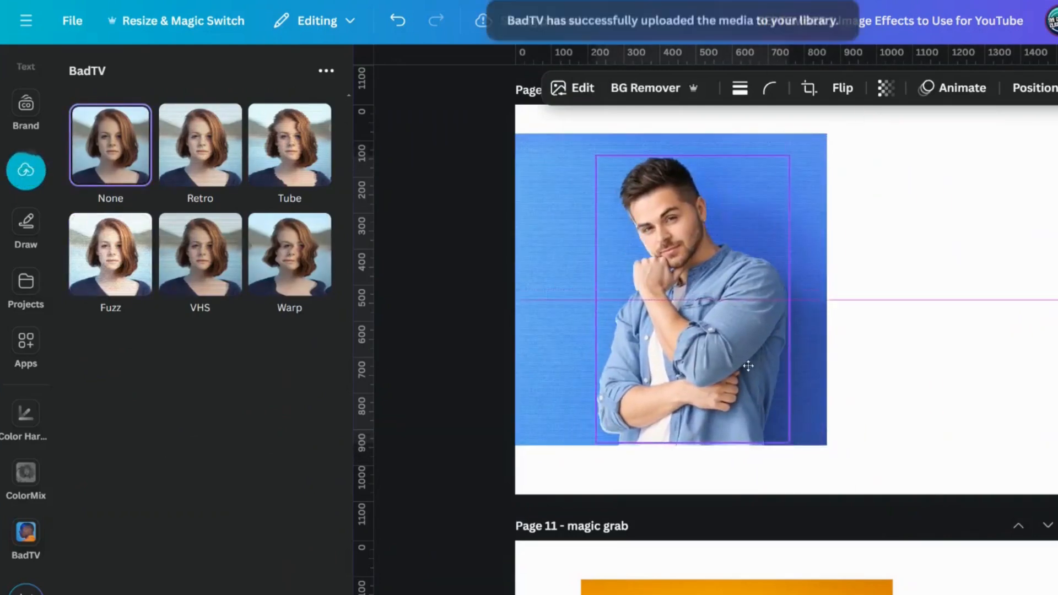
click(962, 389)
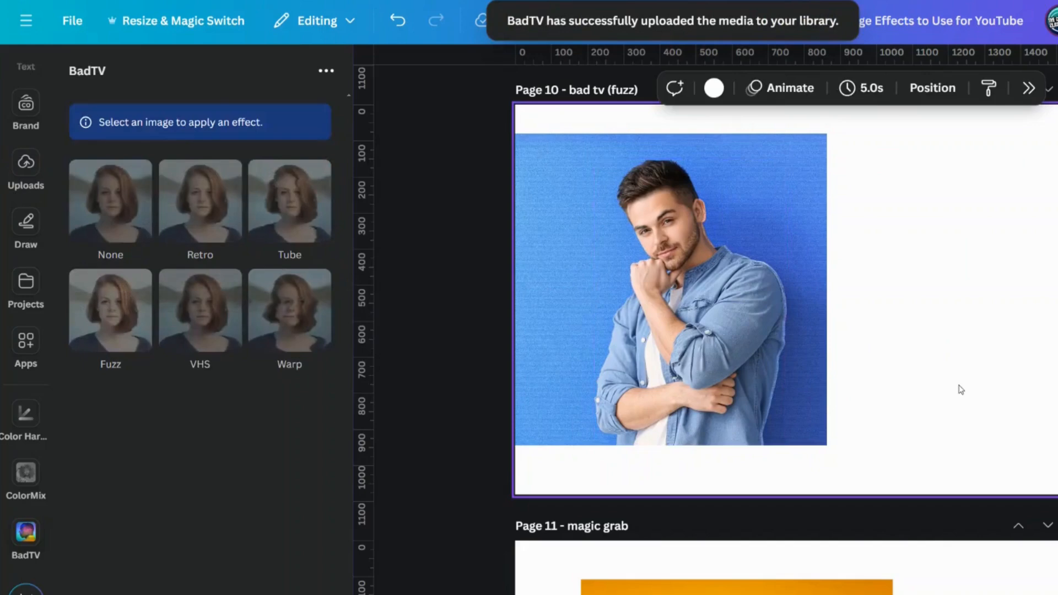
click(747, 313)
drag(747, 313, 741, 310)
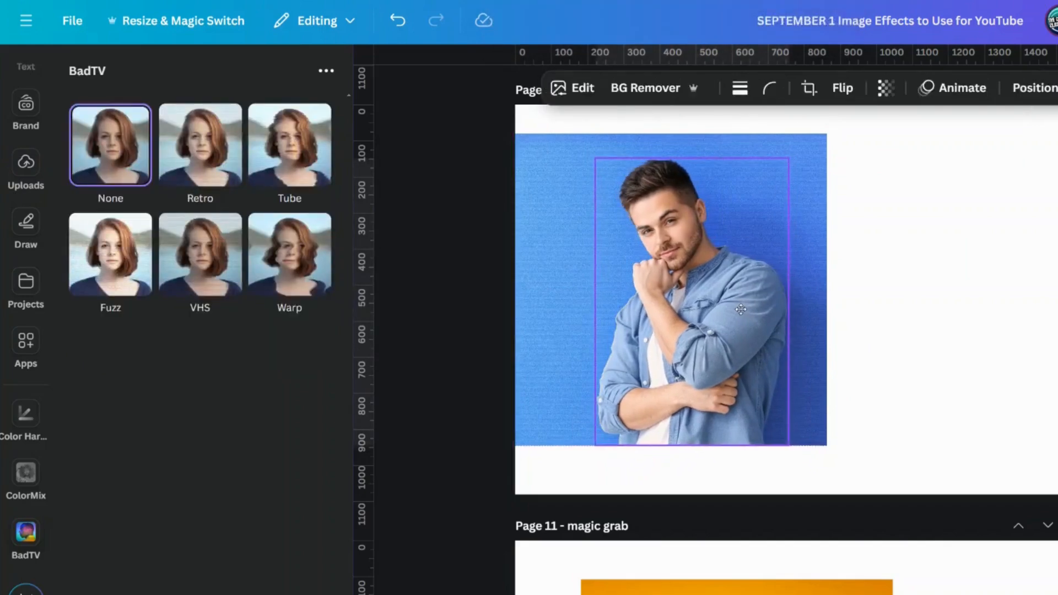
click(1038, 326)
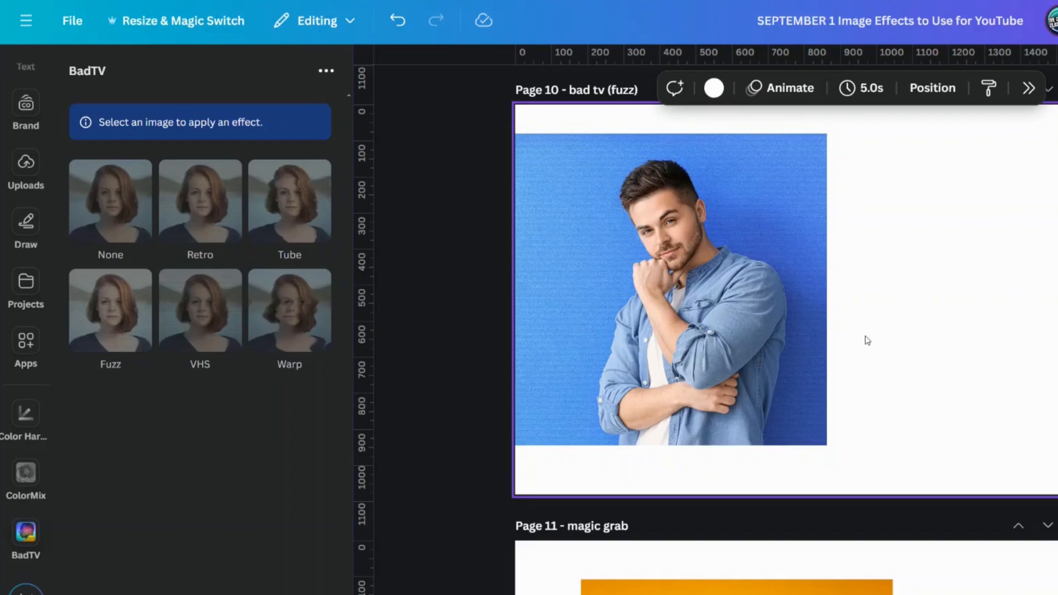
Step: Move the man's cutout aside, save the Tube effect on the blue photo, and place the cutout over the distorted figure
drag(705, 342, 1031, 342)
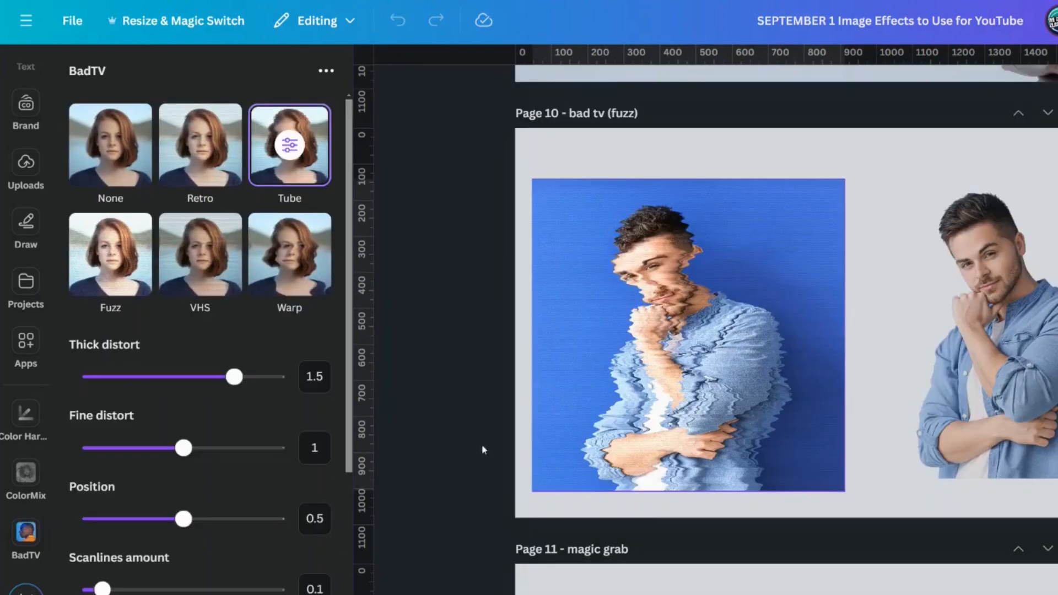
scroll(216, 494, down, 4)
click(208, 562)
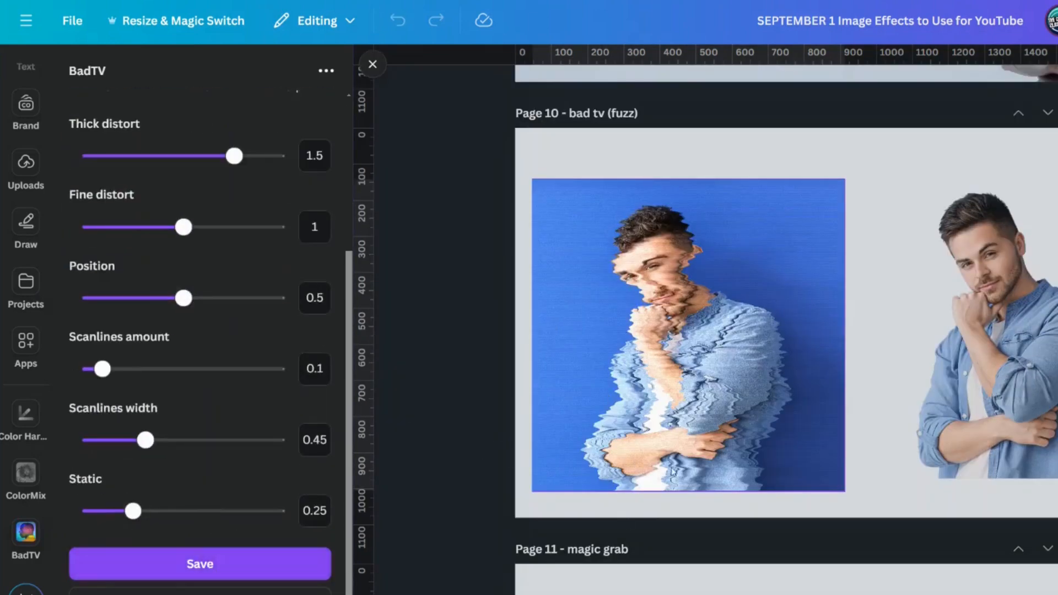
drag(833, 341, 496, 351)
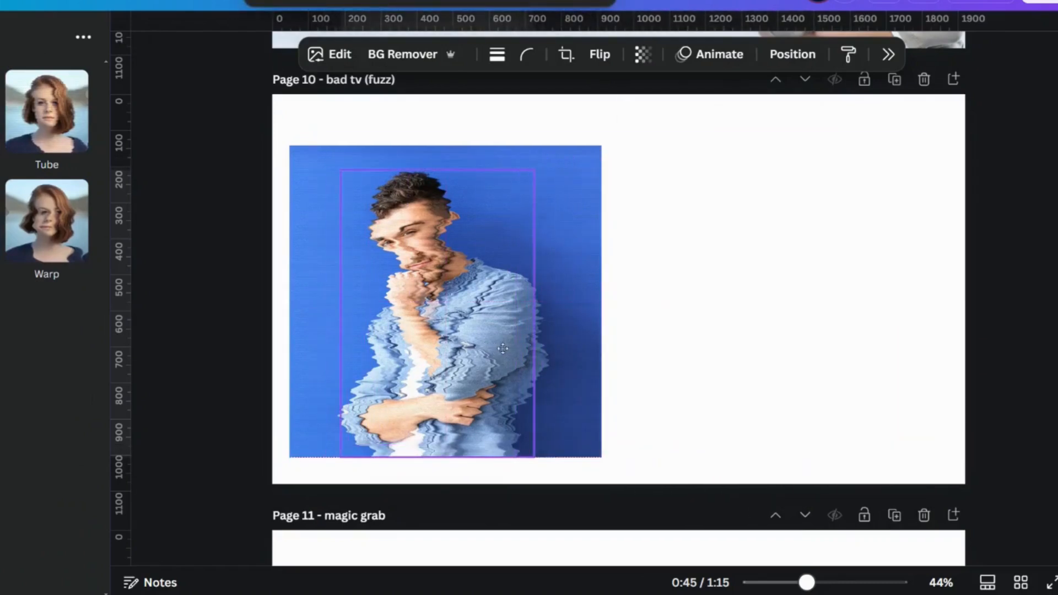
Step: Bring the man's cutout to the front of the fuzzed blue photo and shift it to X 212.6 px over his distorted figure
click(794, 62)
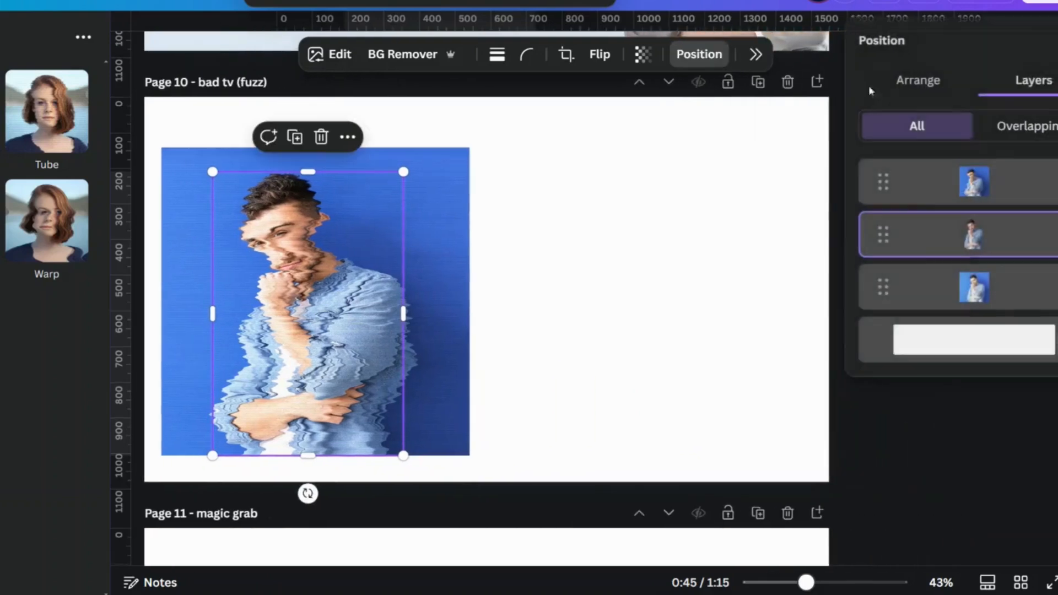
click(926, 83)
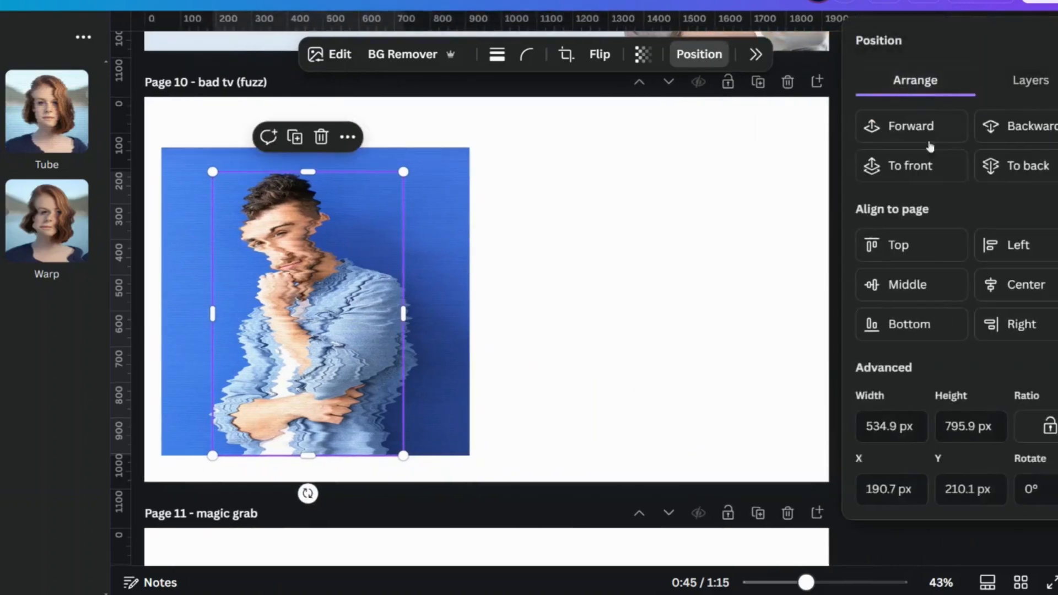
click(932, 163)
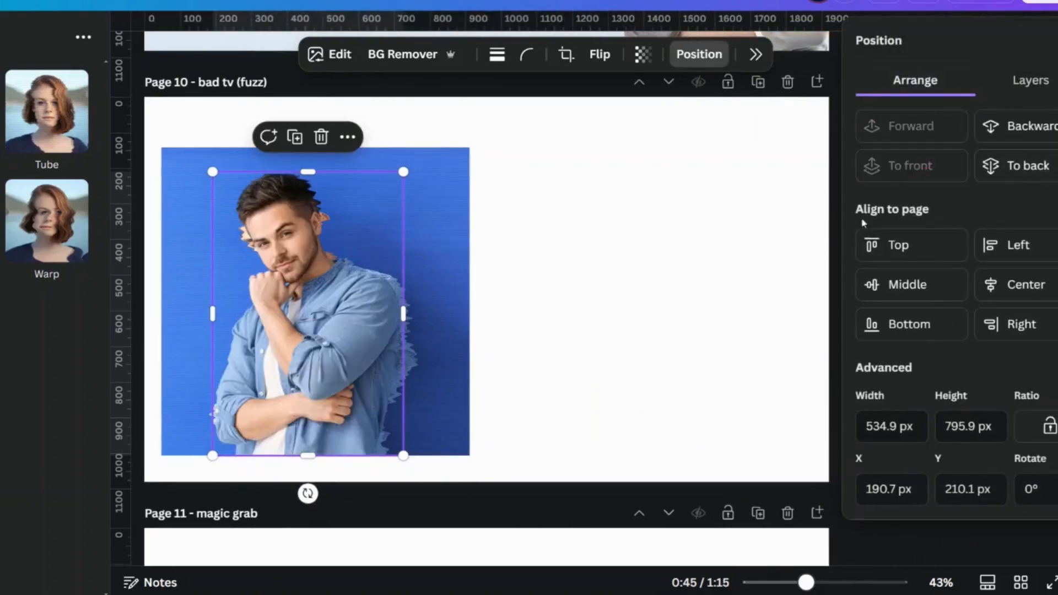
drag(329, 331, 333, 332)
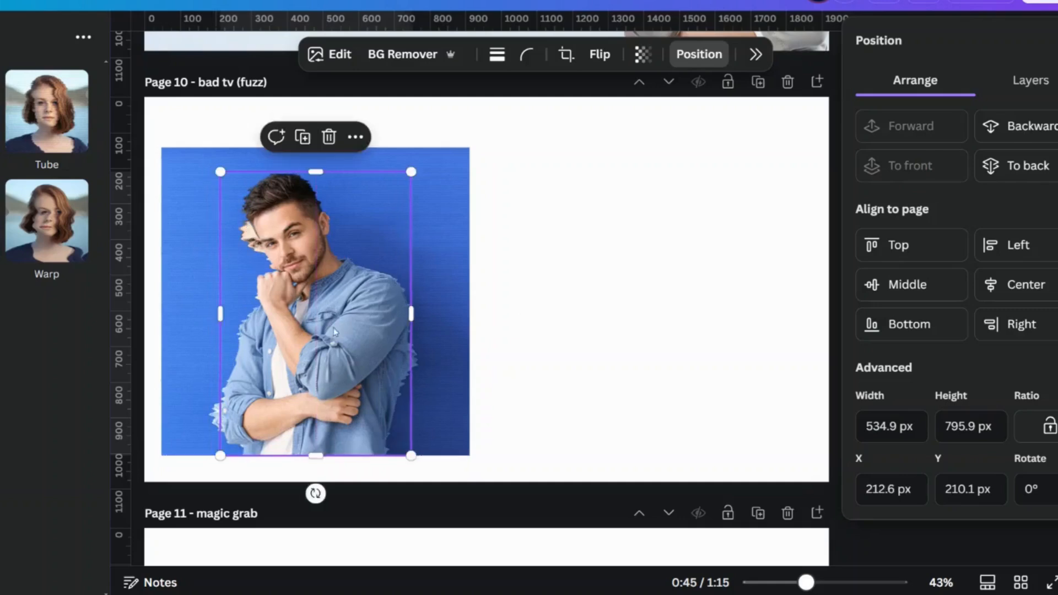
click(609, 338)
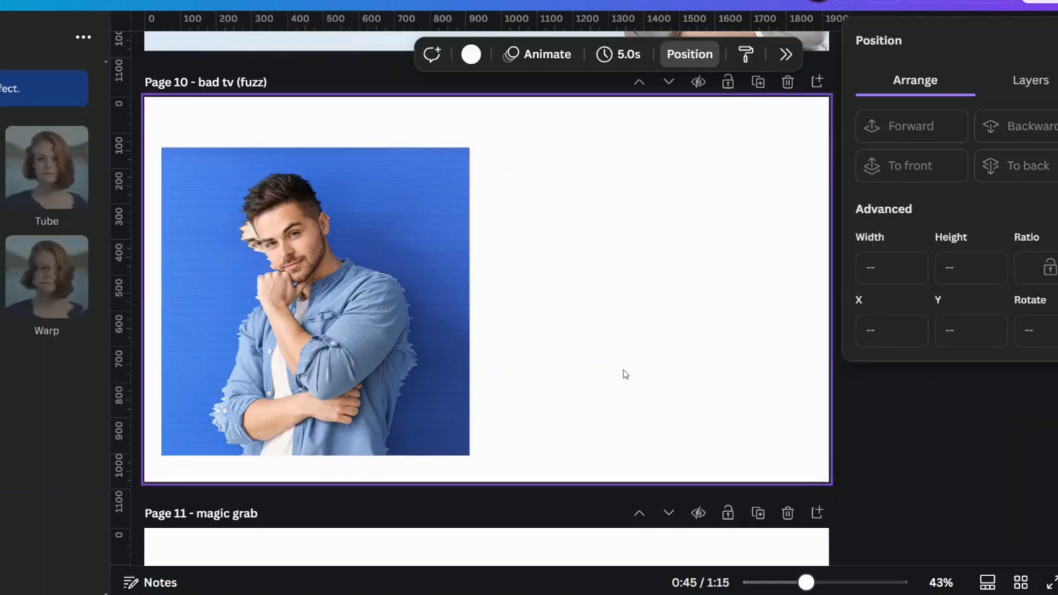
click(690, 54)
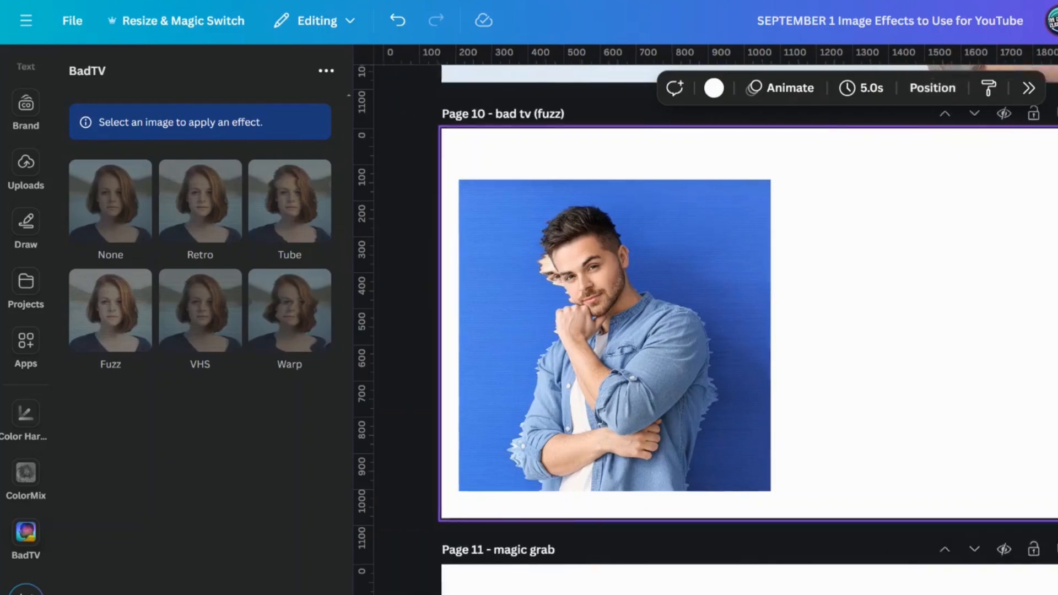
click(373, 64)
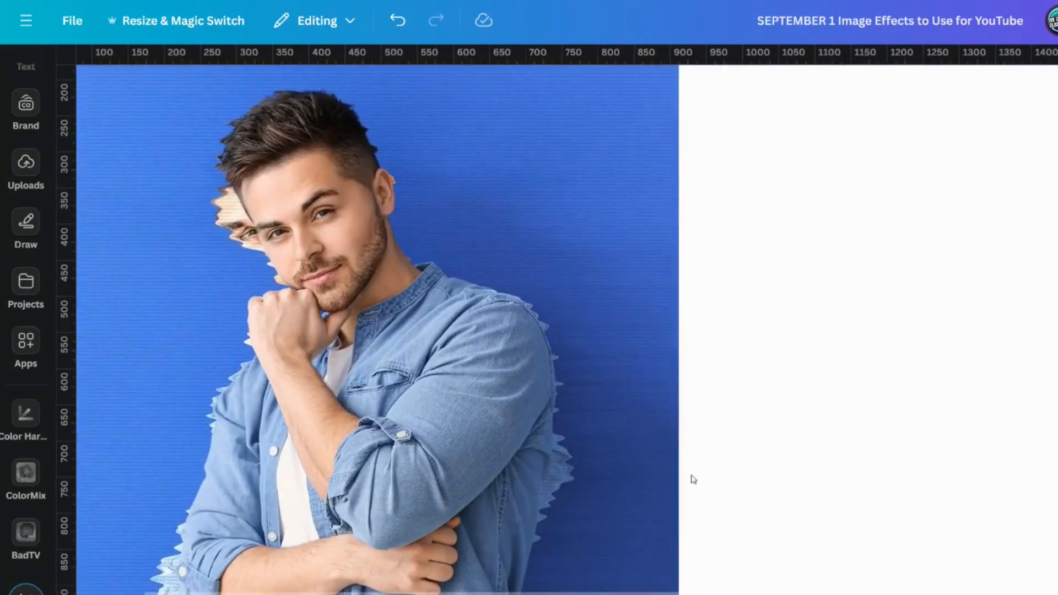
scroll(469, 373, down, 3)
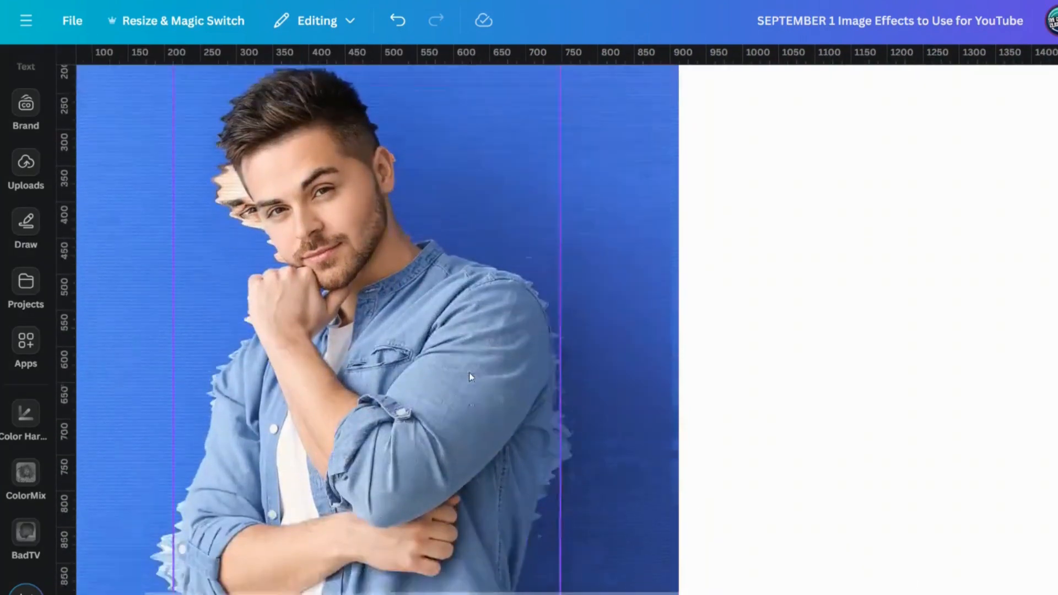
scroll(469, 380, down, 5)
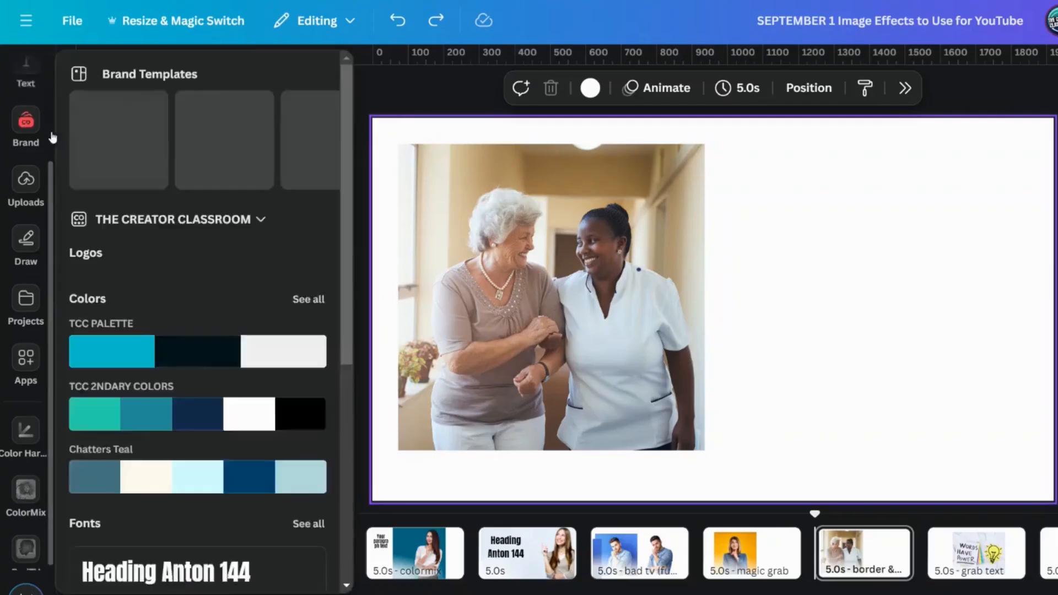
Step: Search the elements for frames and list all results in the Frames category
click(35, 141)
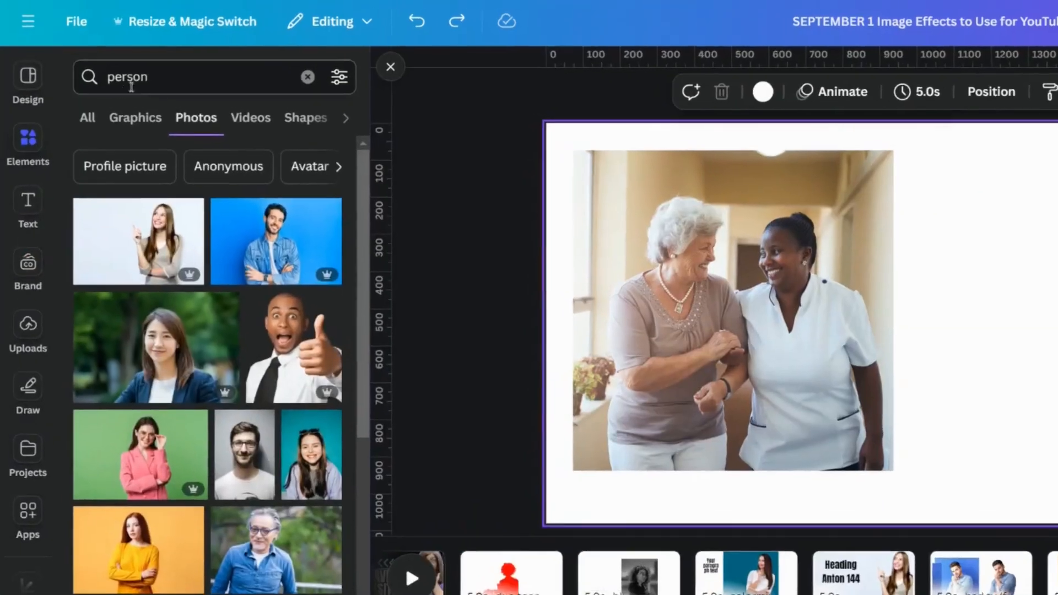
double_click(156, 76)
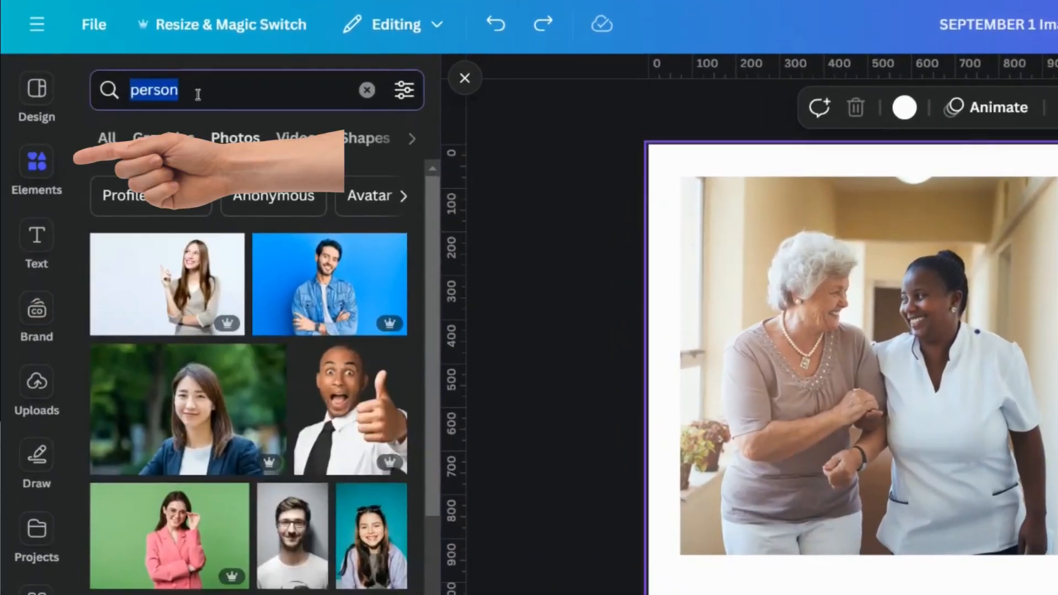
text(frames)
key(Return)
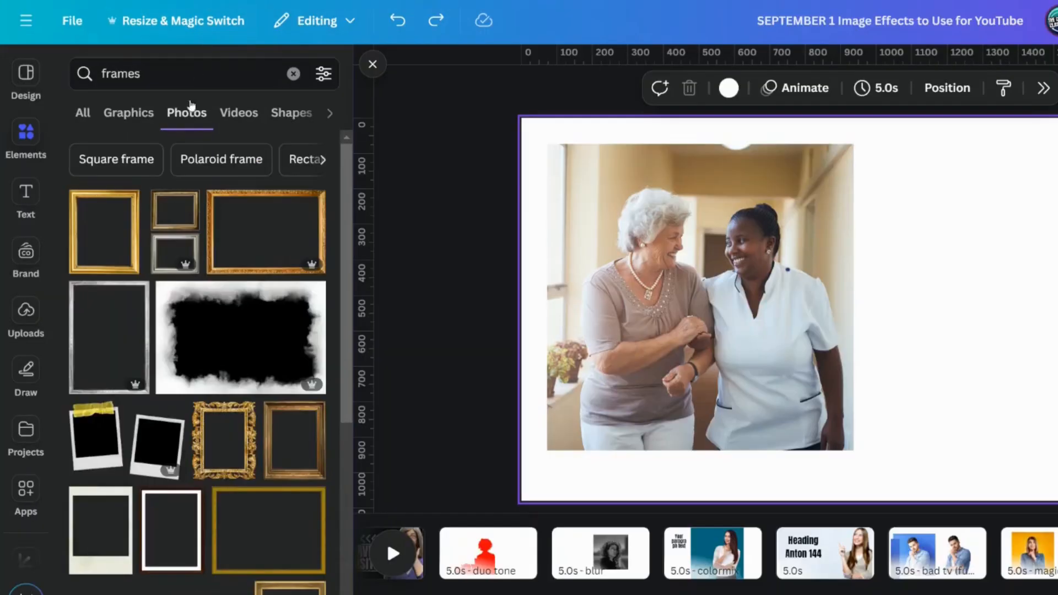
click(88, 112)
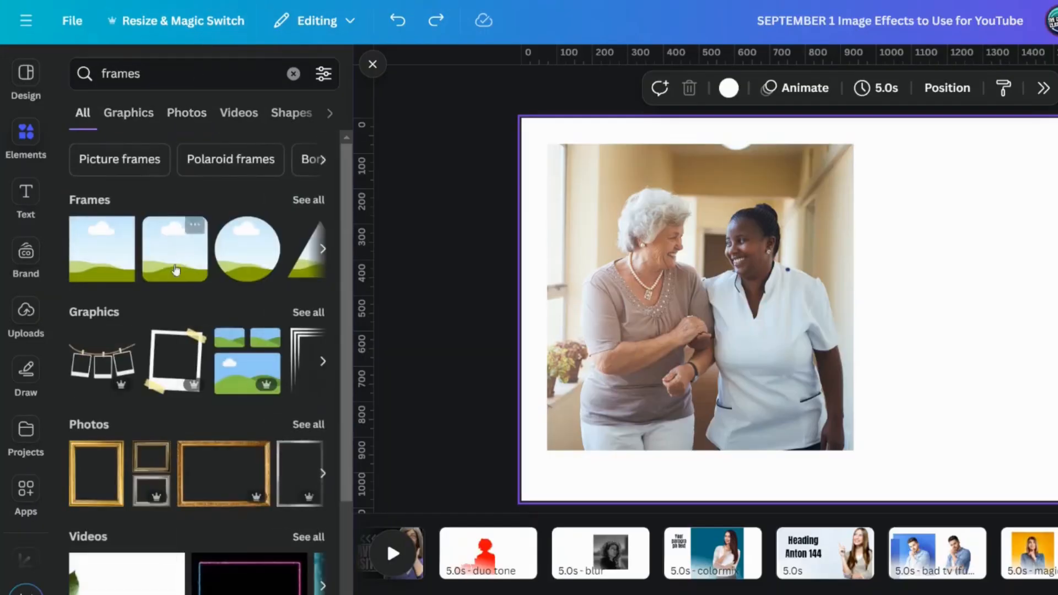
click(312, 200)
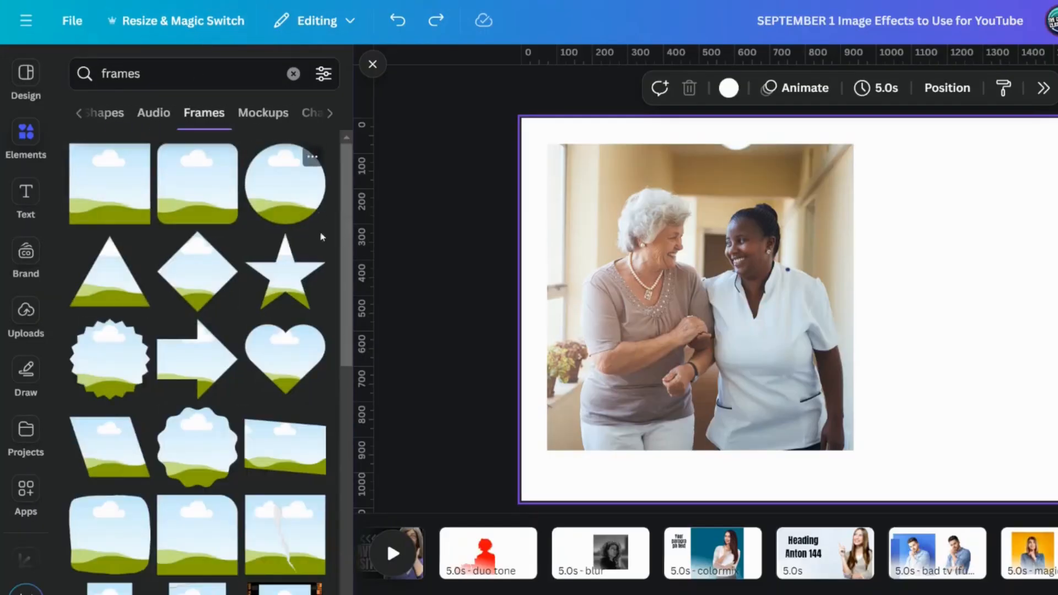
Step: Add the square frame with one rounded corner and fill it with the photo of the two women
scroll(256, 427, down, 3)
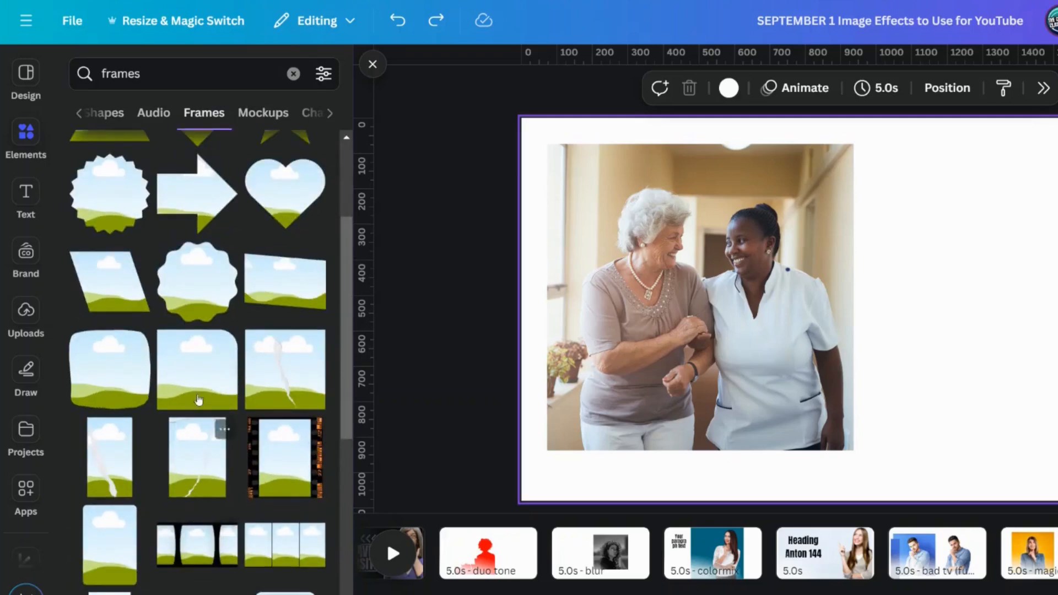
click(190, 357)
drag(922, 349, 1039, 333)
click(668, 274)
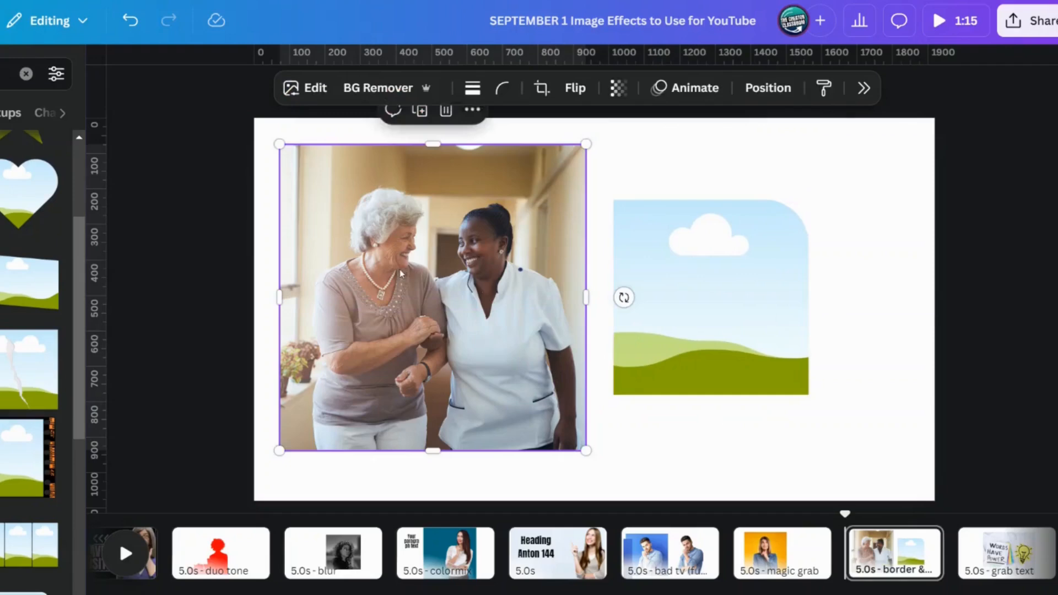
drag(399, 269, 370, 402)
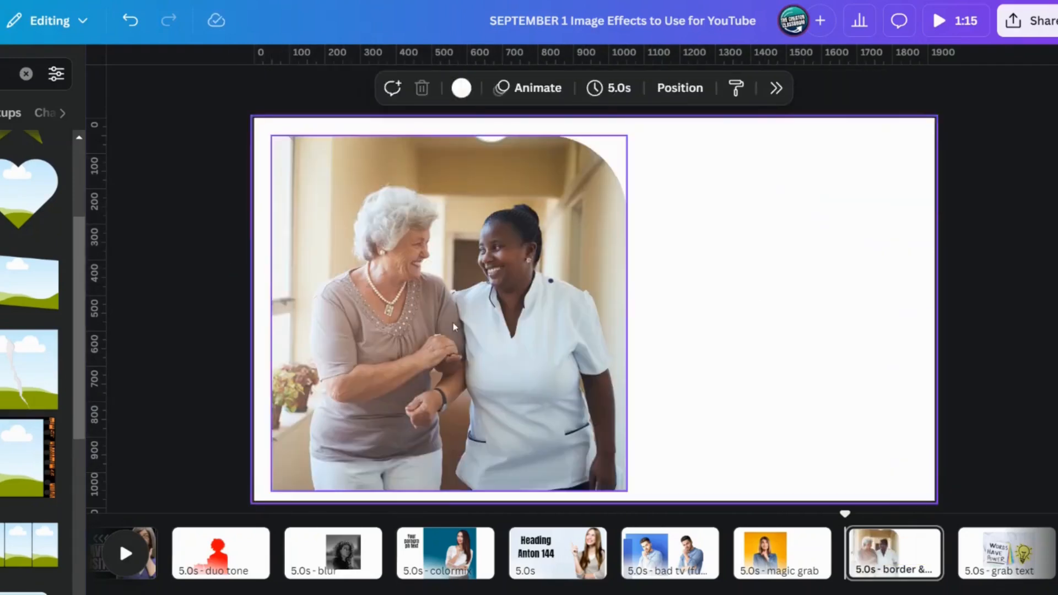
drag(453, 327, 435, 331)
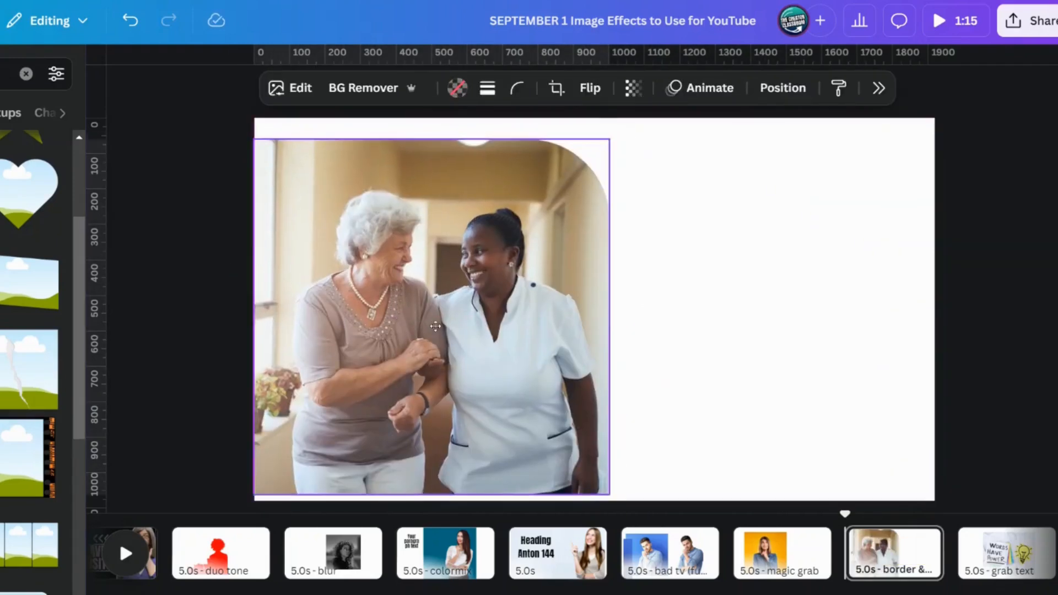
Step: Add a black border to the framed photo of the women and center it vertically on the page
drag(446, 245, 457, 263)
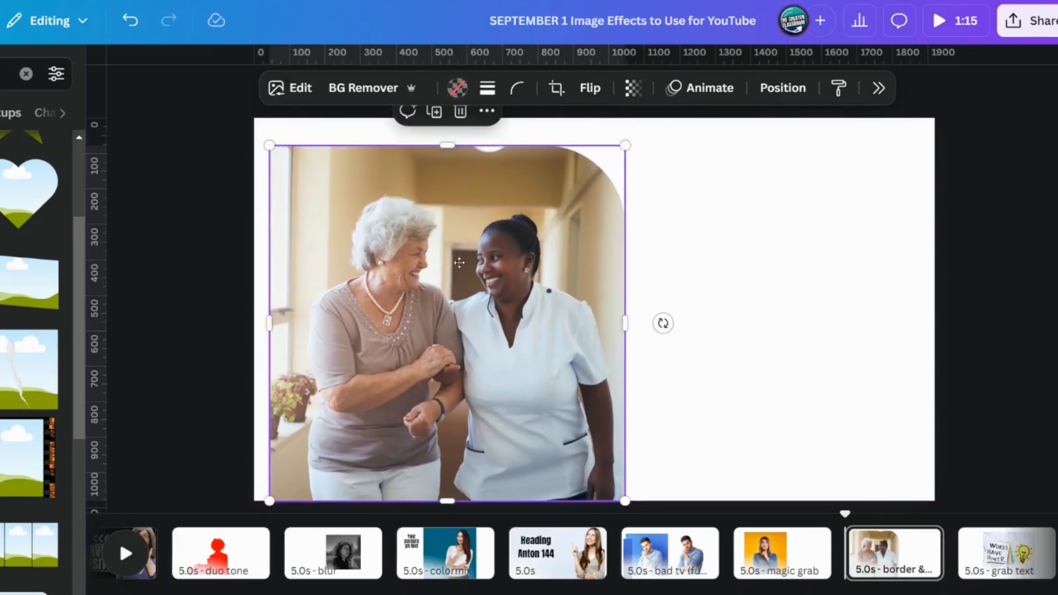
click(487, 88)
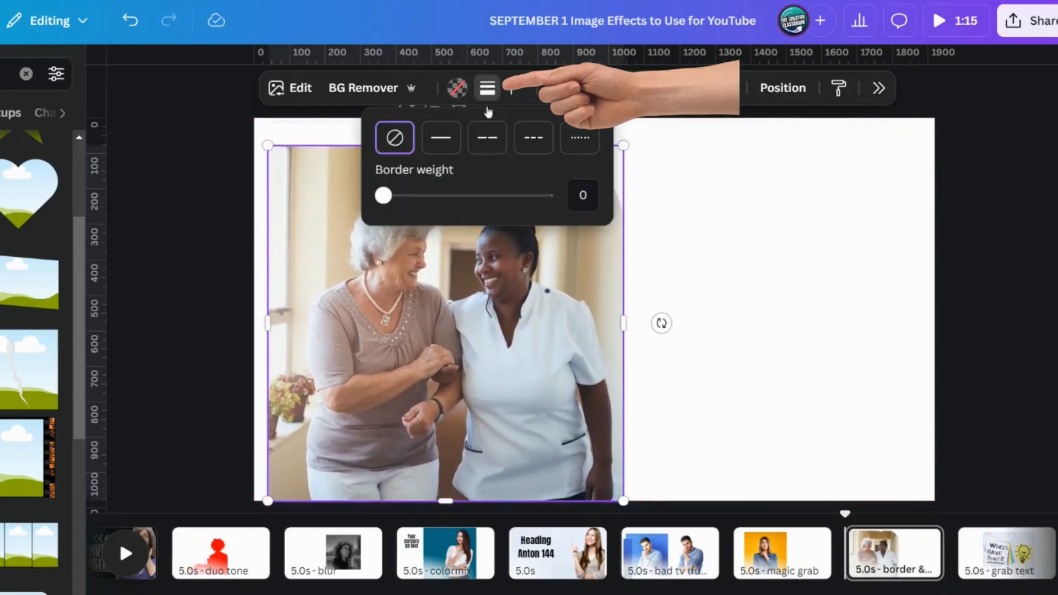
drag(384, 195, 415, 196)
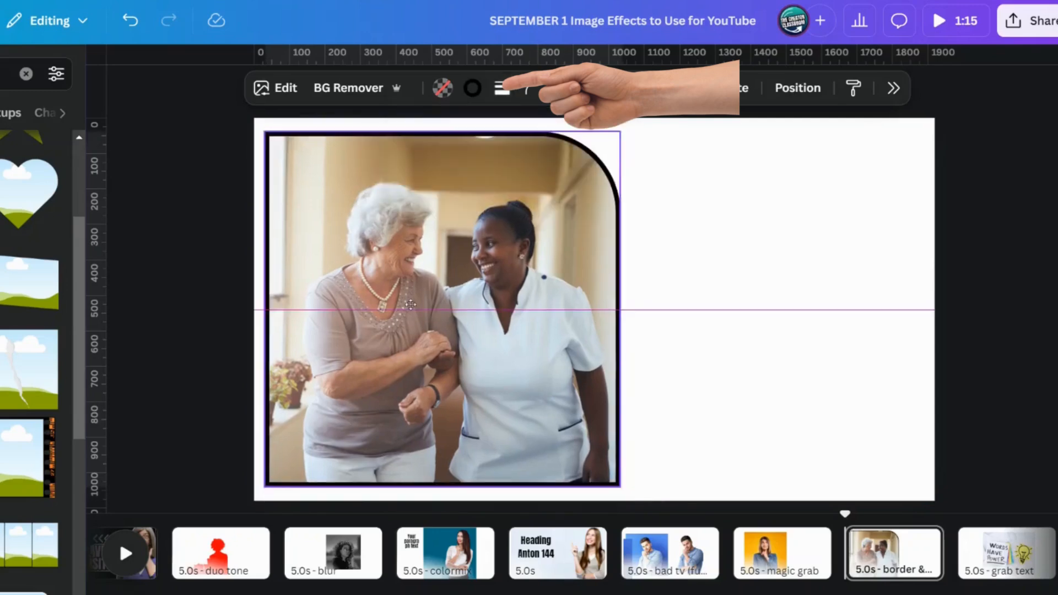
click(699, 335)
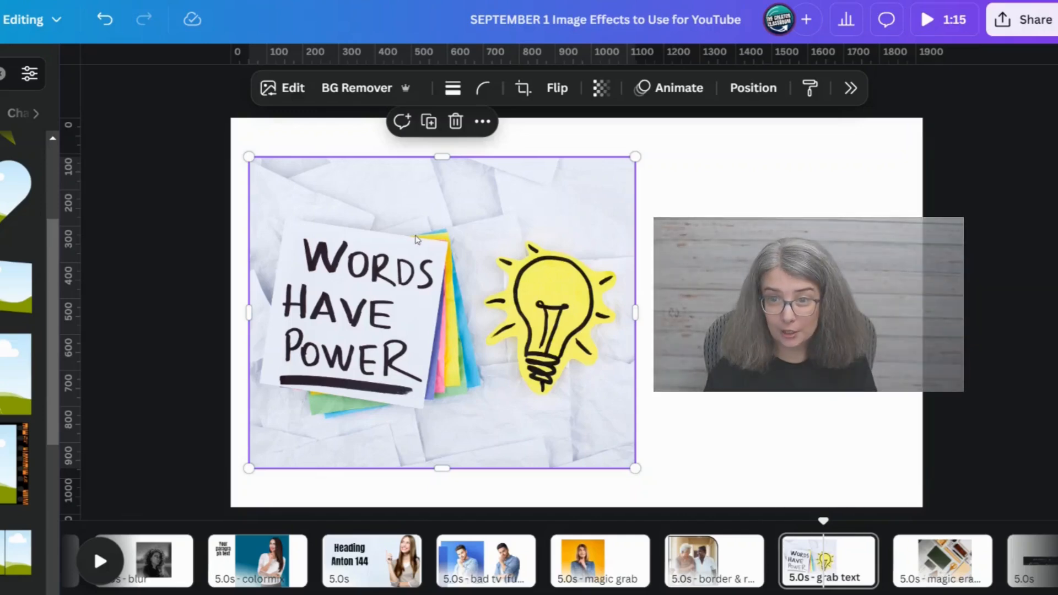
Step: Start Grab Text on the "WORDS HAVE POWER" photo and select all of its text
click(294, 90)
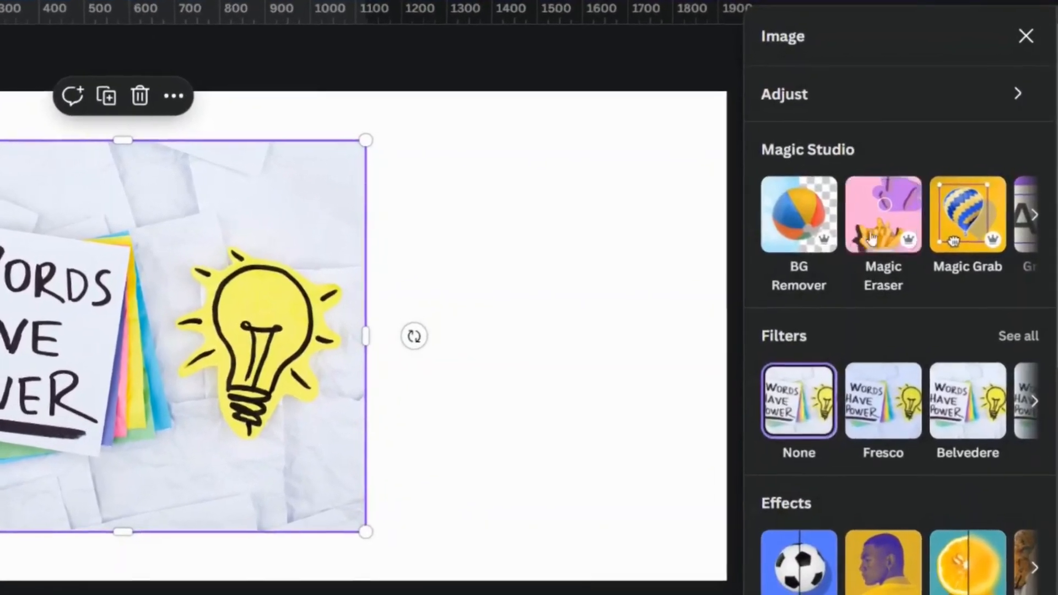
click(1034, 217)
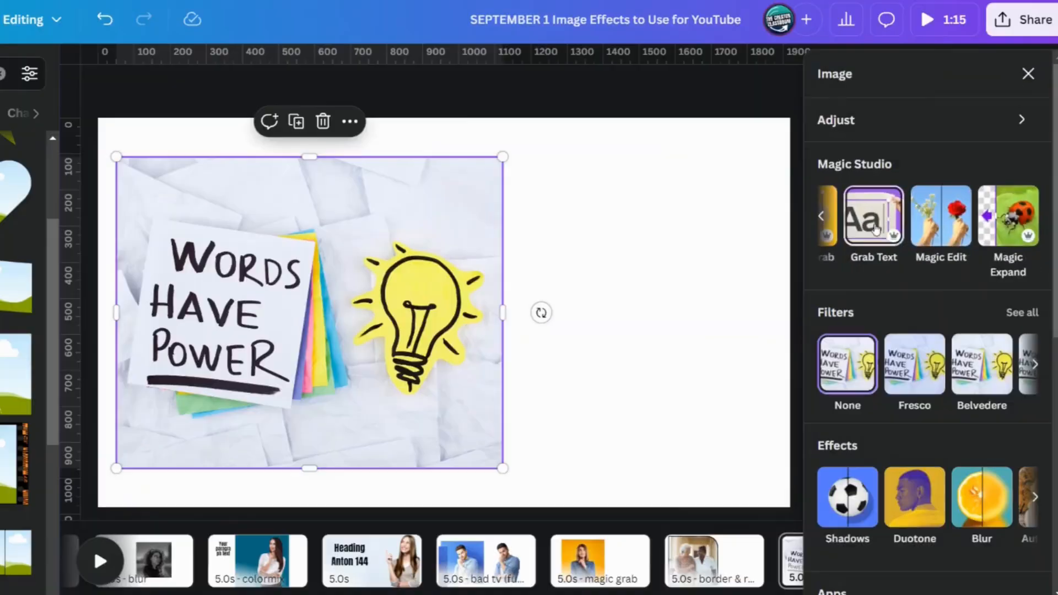
click(828, 231)
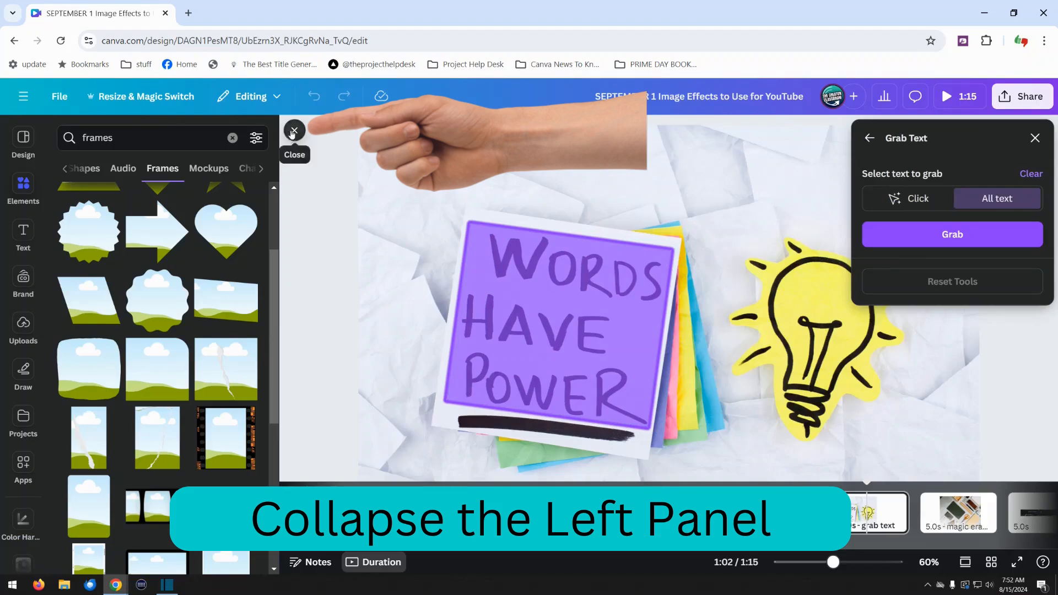
click(294, 132)
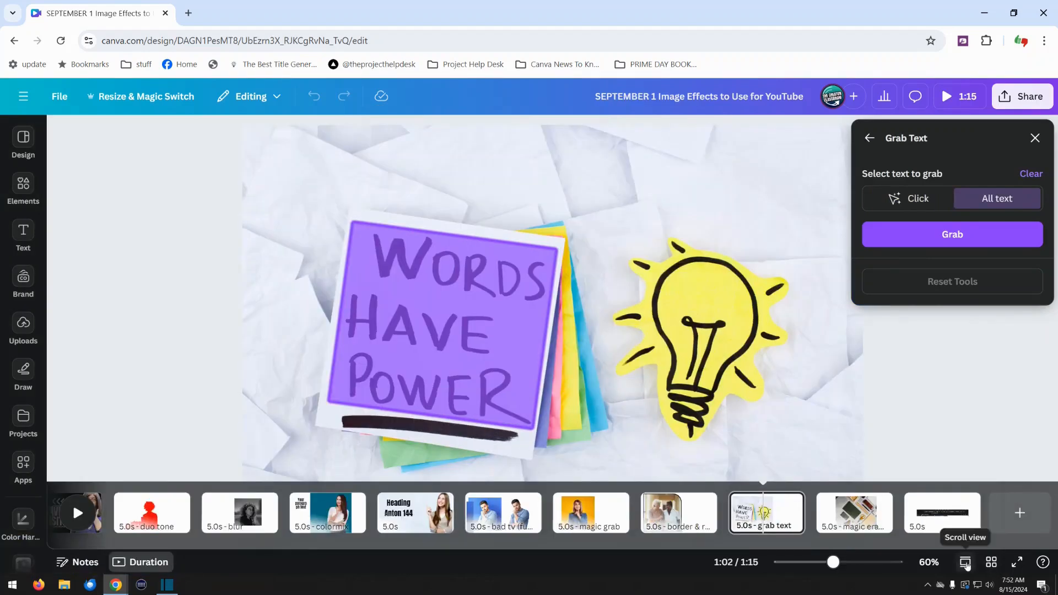
click(966, 562)
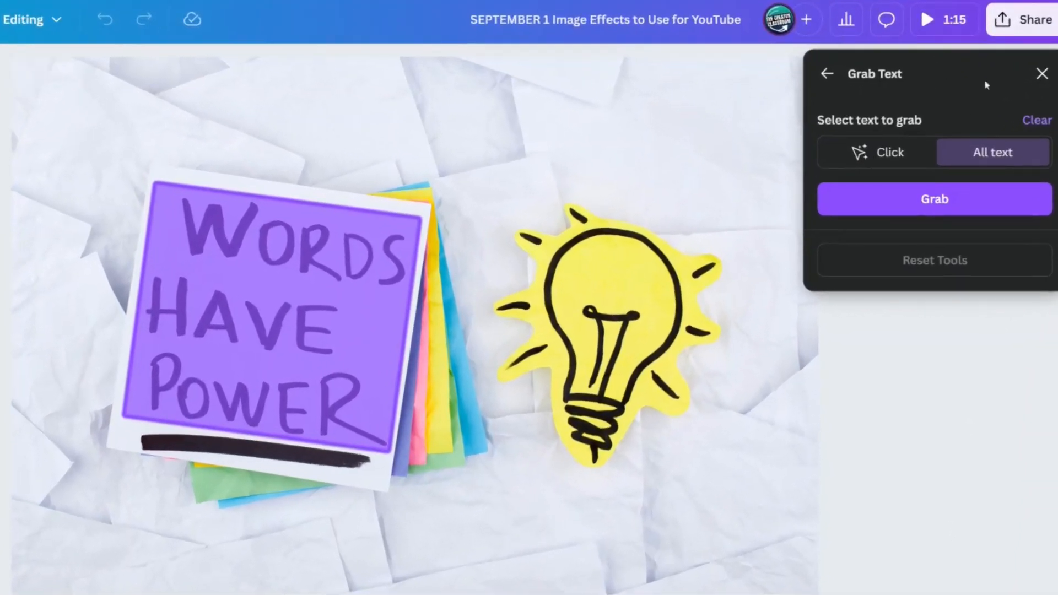
Step: Clear the text selection, select the handwritten "WORDS HAVE POWER" block individually, and grab it
click(1038, 121)
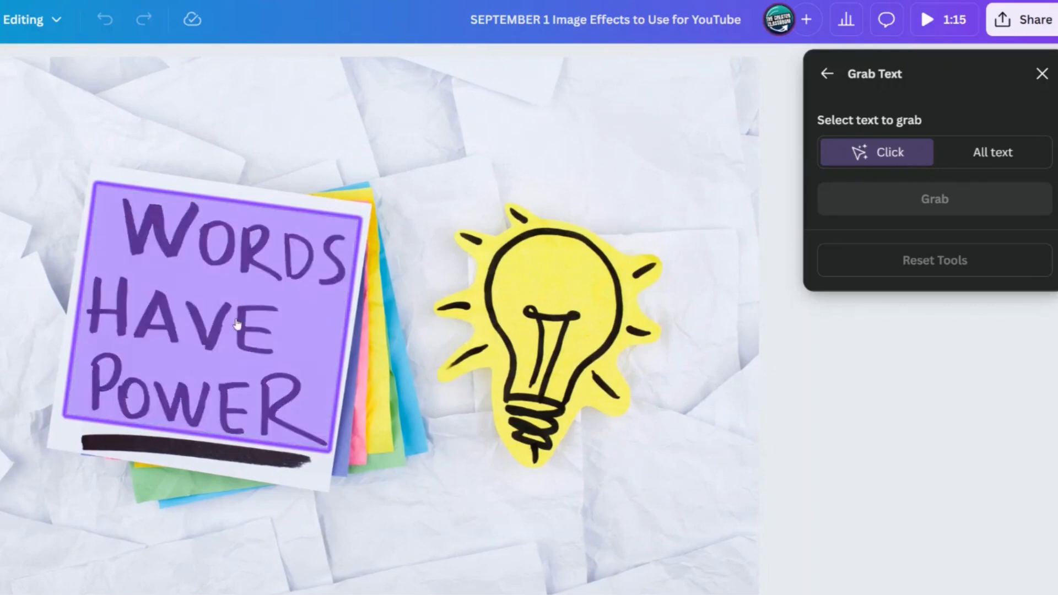
click(237, 325)
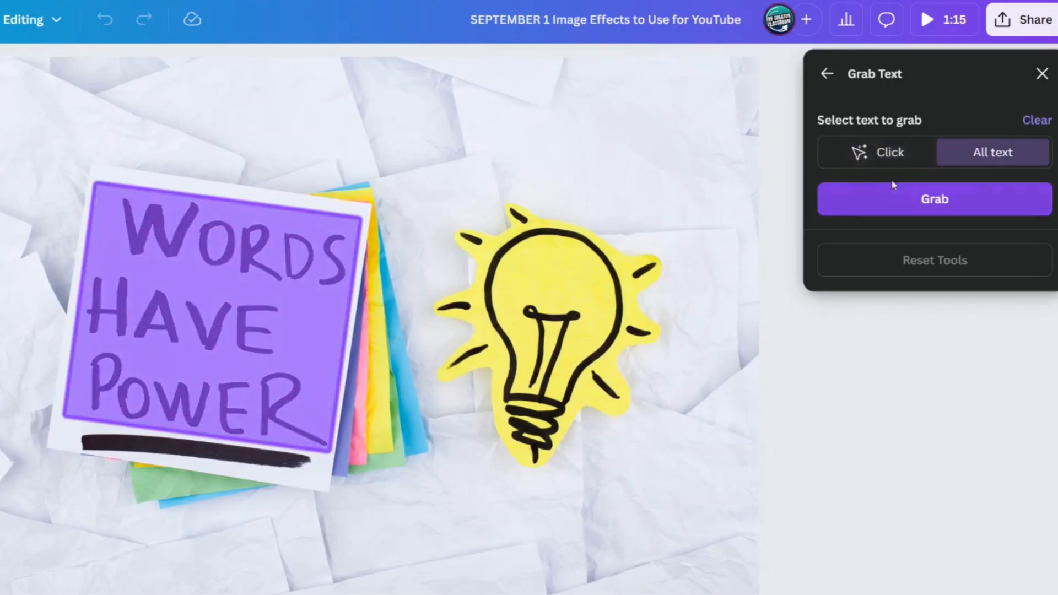
click(888, 200)
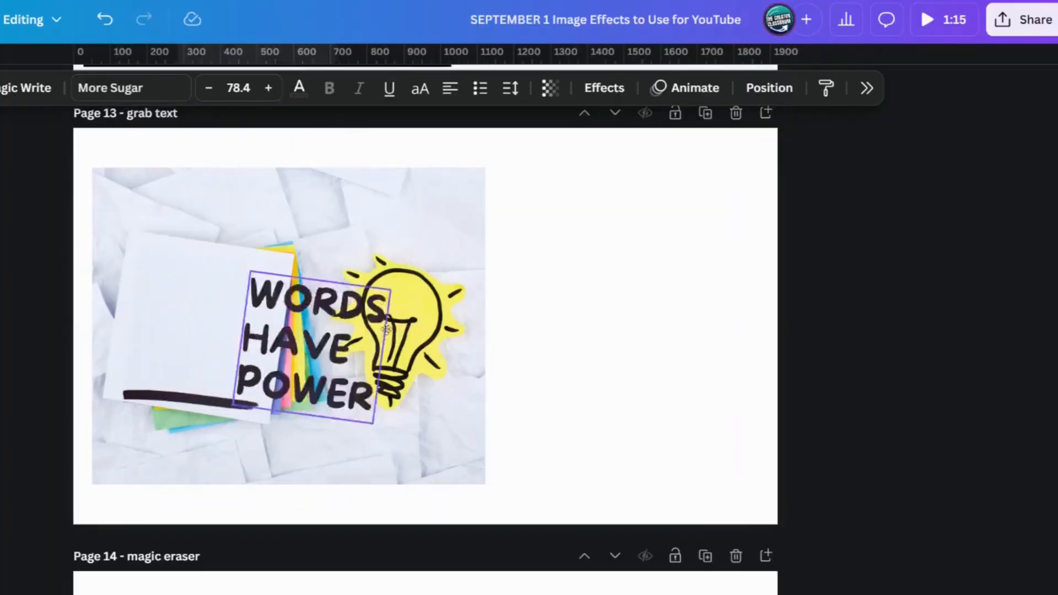
Step: Try the grabbed text over the light bulb, and return it to the blank note
drag(339, 345, 636, 307)
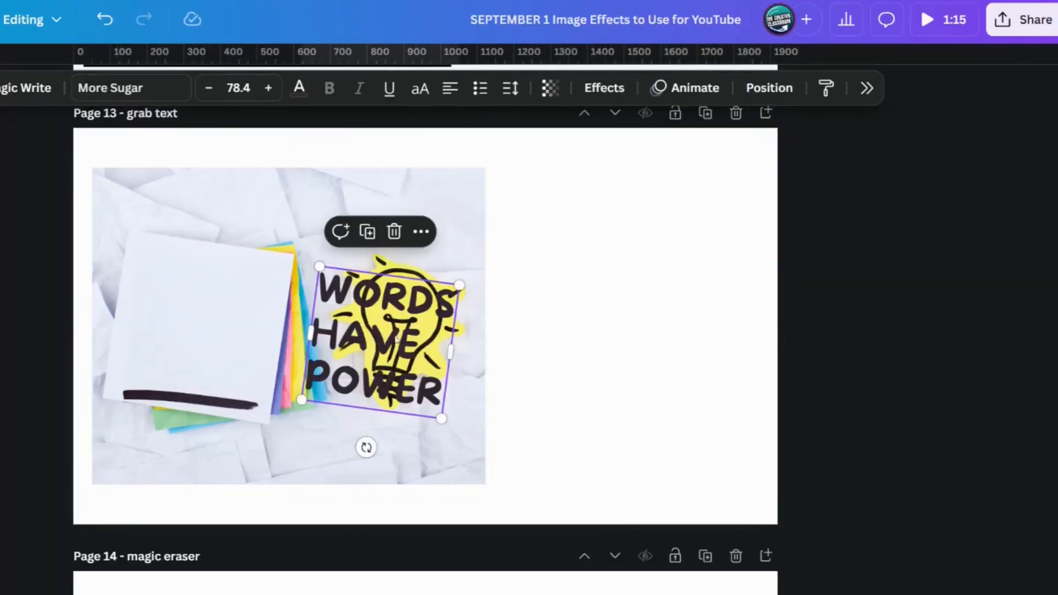
double_click(410, 335)
key(Escape)
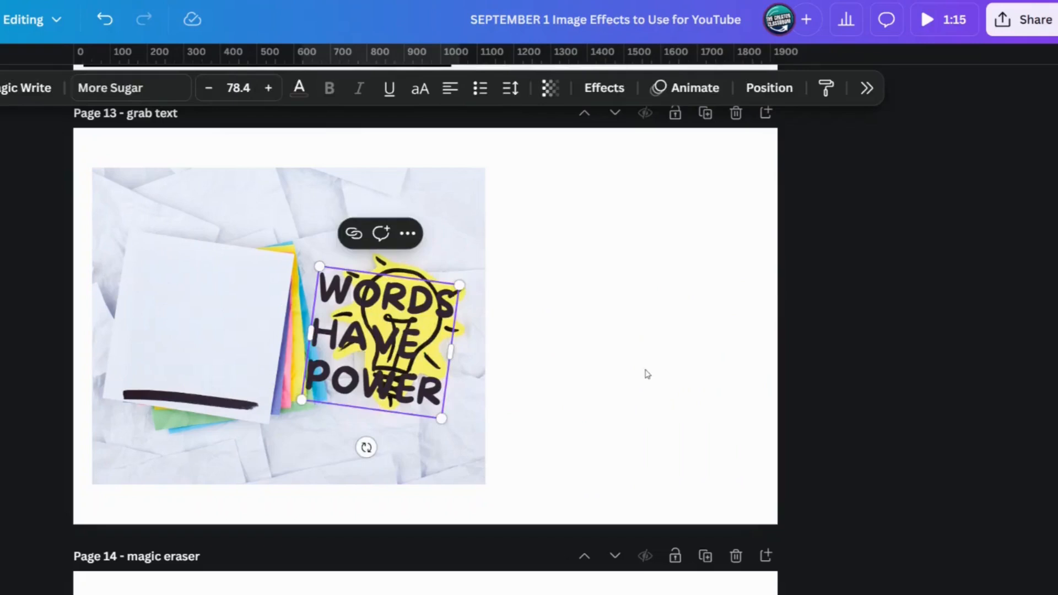
click(645, 371)
drag(331, 318, 155, 292)
Step: Replace the grabbed text on the note with "just press record", one word per line
double_click(194, 262)
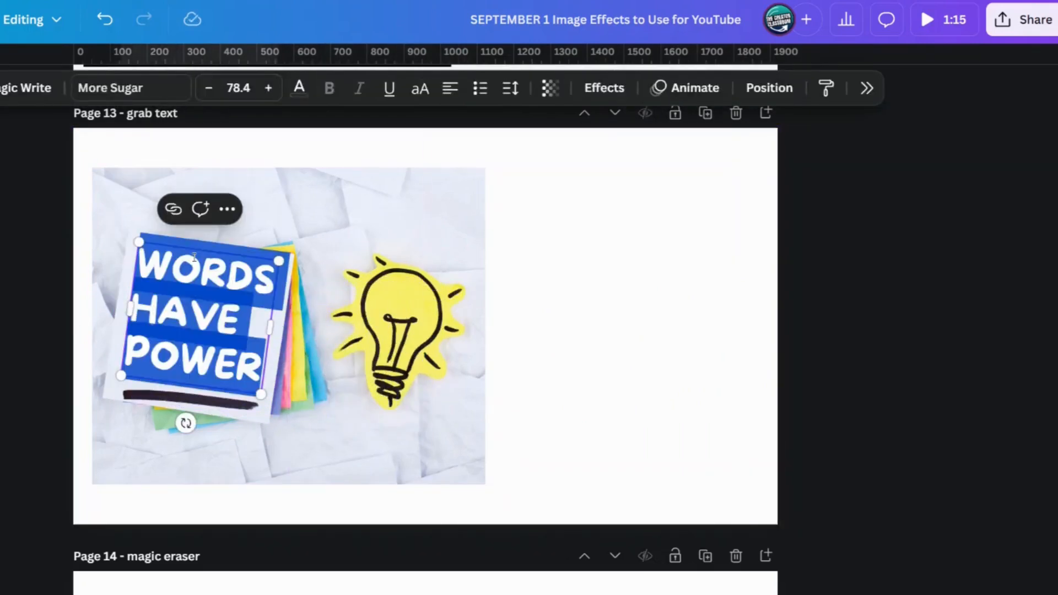
text(just)
key(Return)
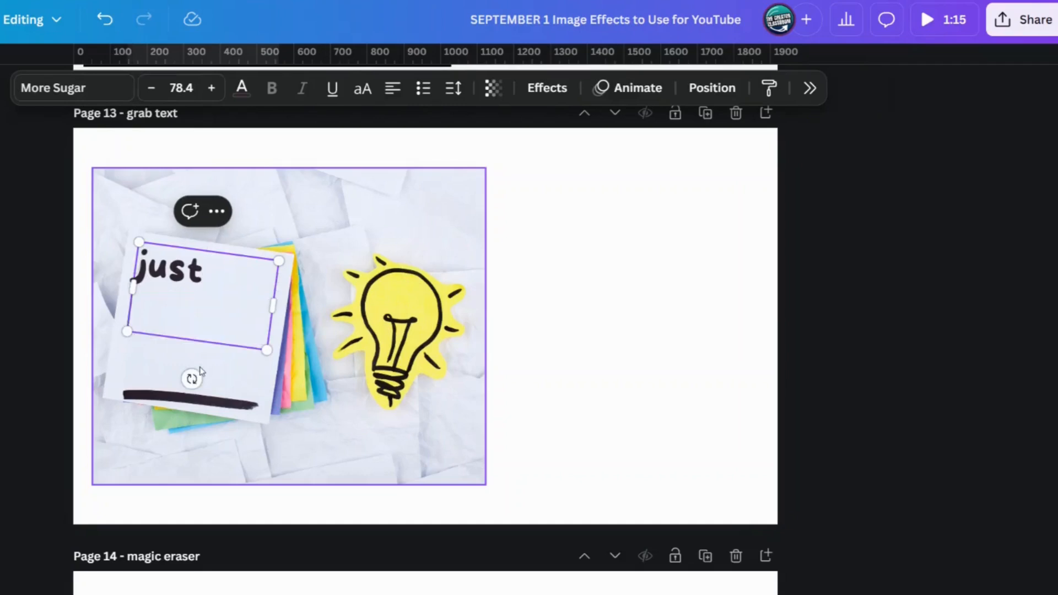
text(press)
key(Return)
text(record)
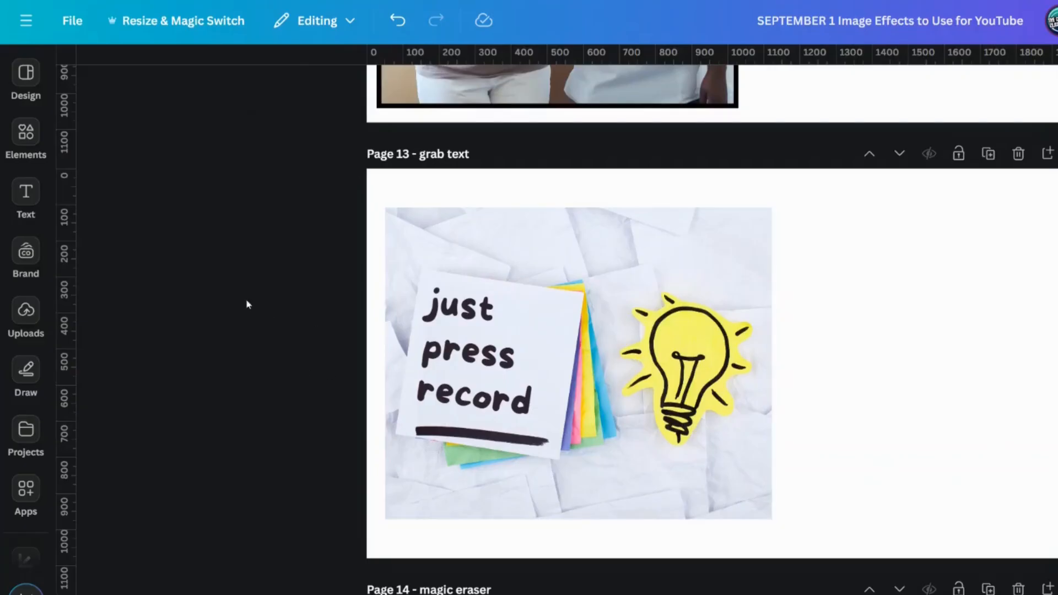
Step: Search the elements for "words" in the Frames category
click(25, 133)
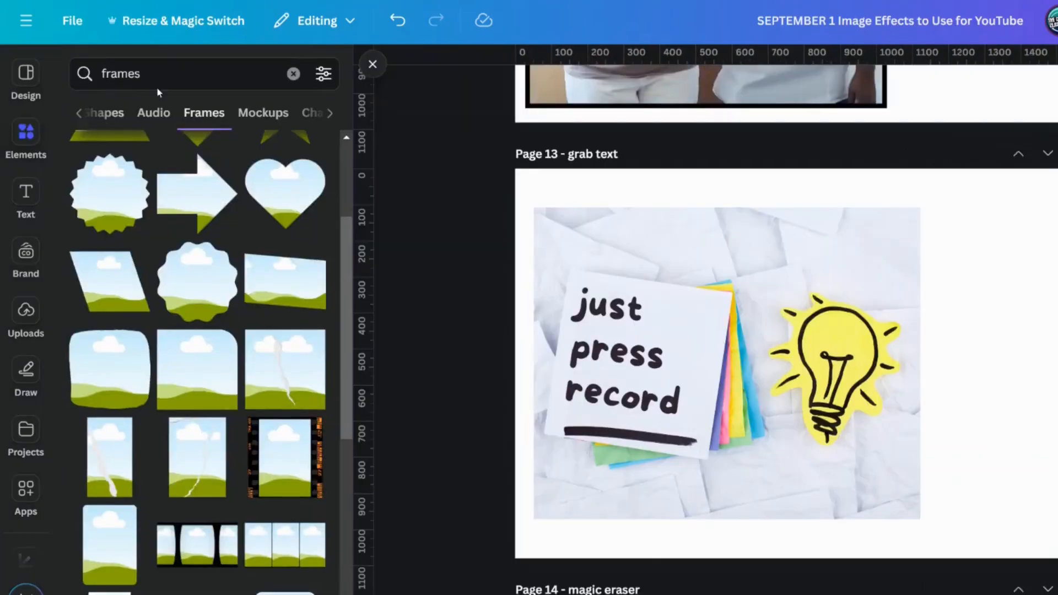
click(166, 69)
key(Return)
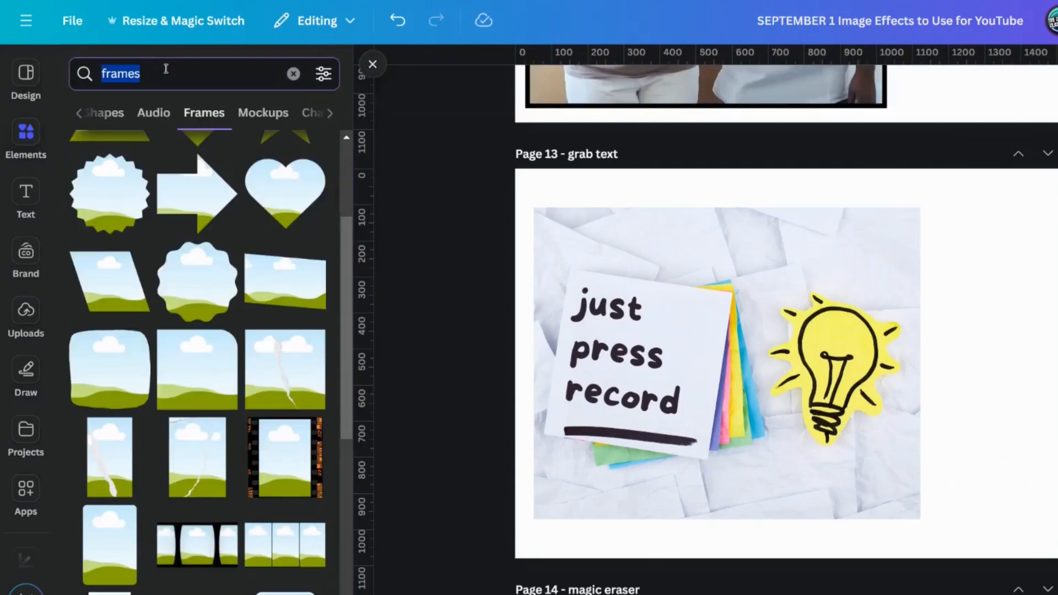
text(words)
key(Return)
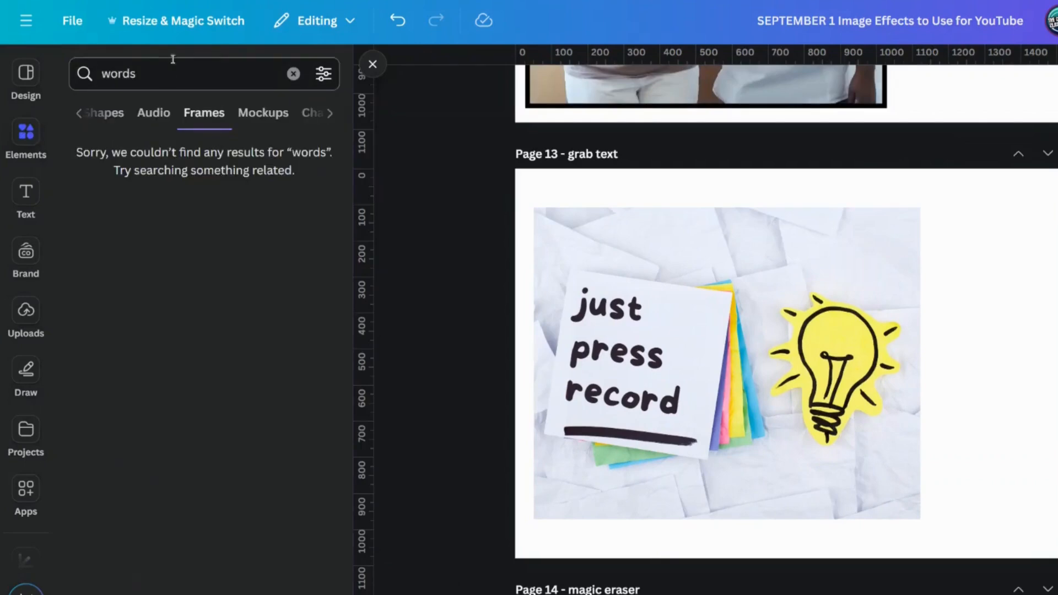
Step: Switch the "words" search to photos, add the wooden-letter "WORDS" photo to page 13, and move it to the page's right side
click(105, 113)
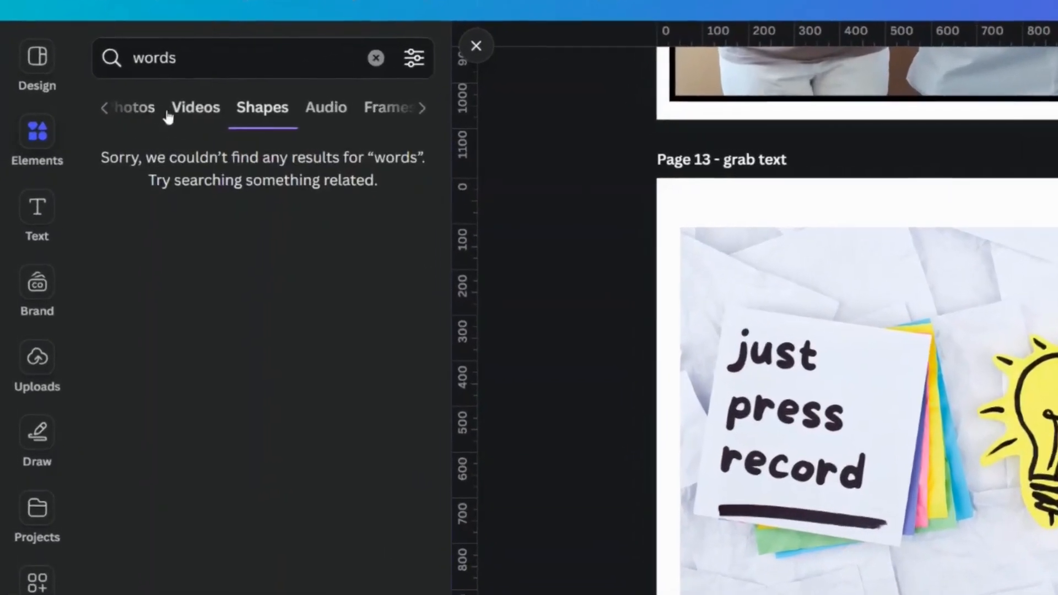
click(152, 113)
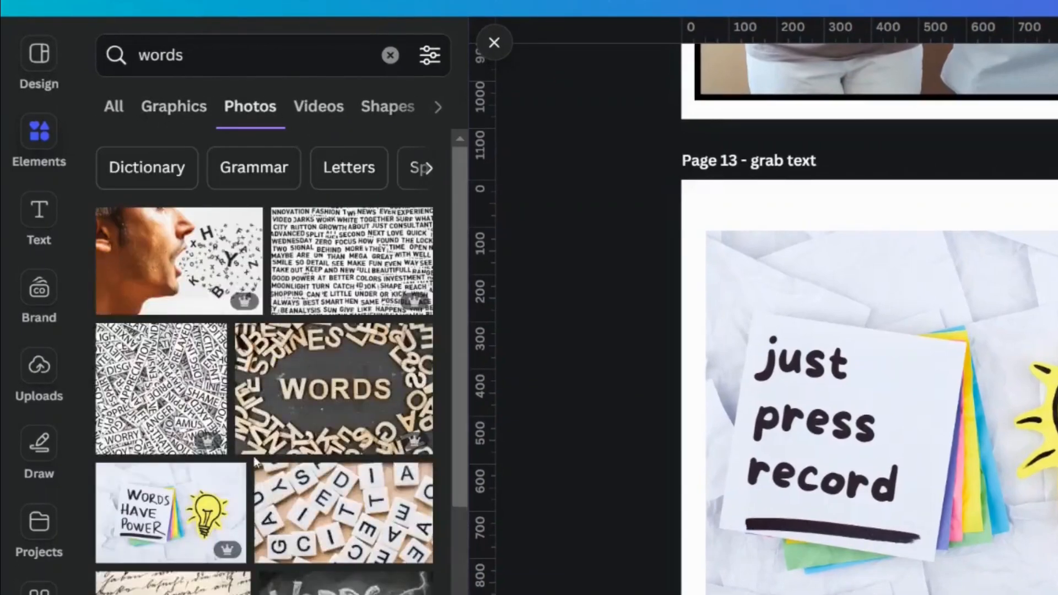
scroll(254, 461, down, 4)
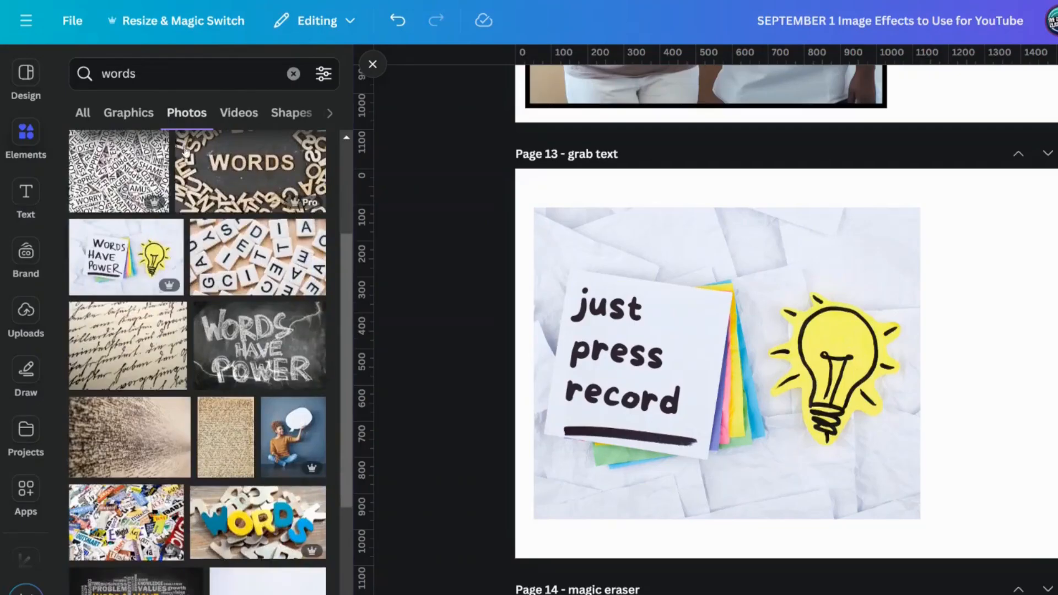
click(185, 152)
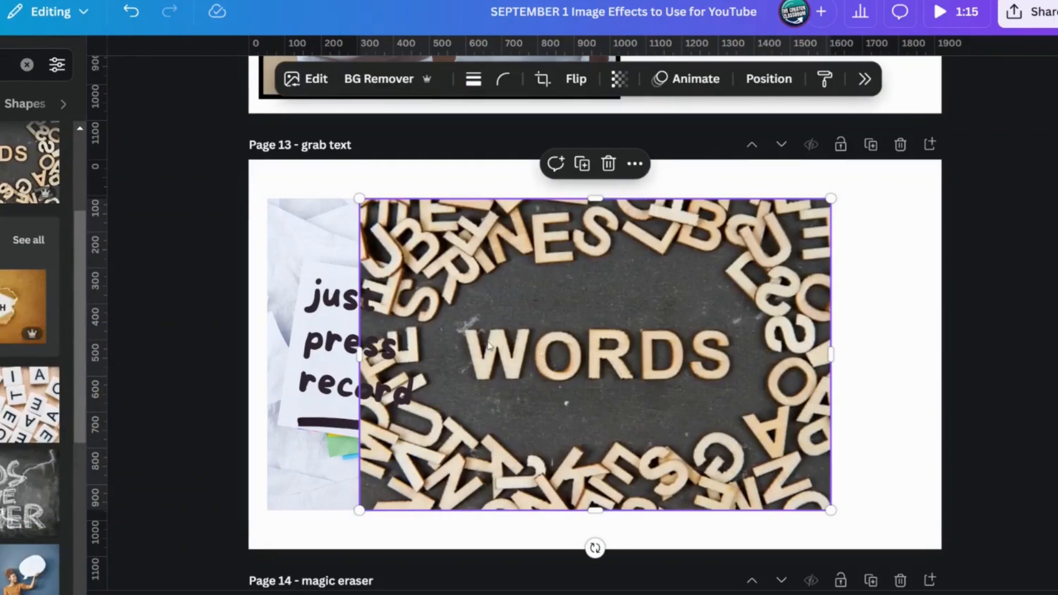
drag(605, 373, 709, 355)
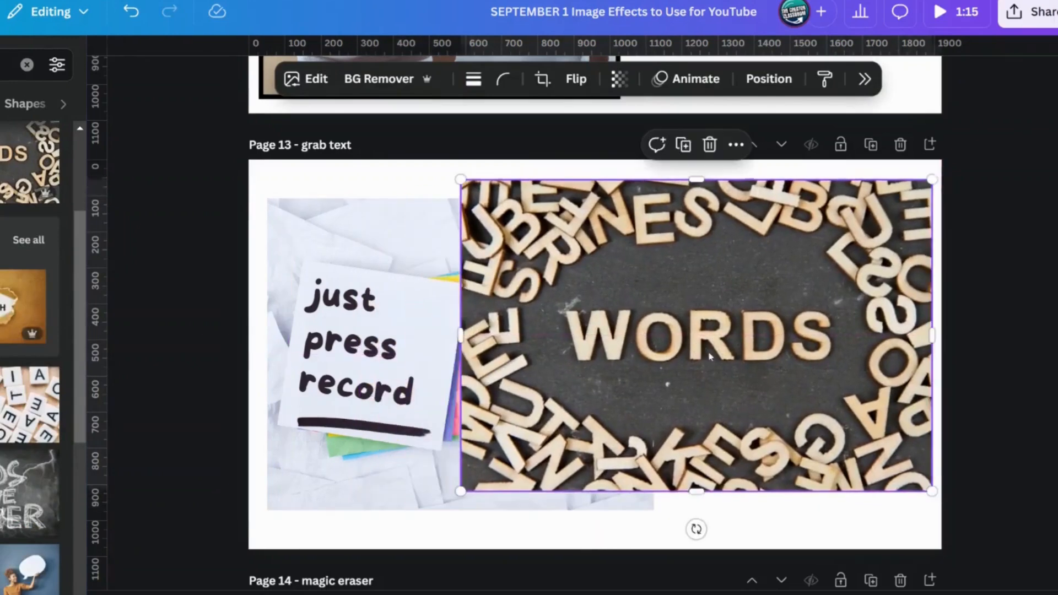
Step: Use Grab Text on the wooden-letter photo to extract only the central word "WORDS"
click(318, 85)
scroll(860, 217, right, 3)
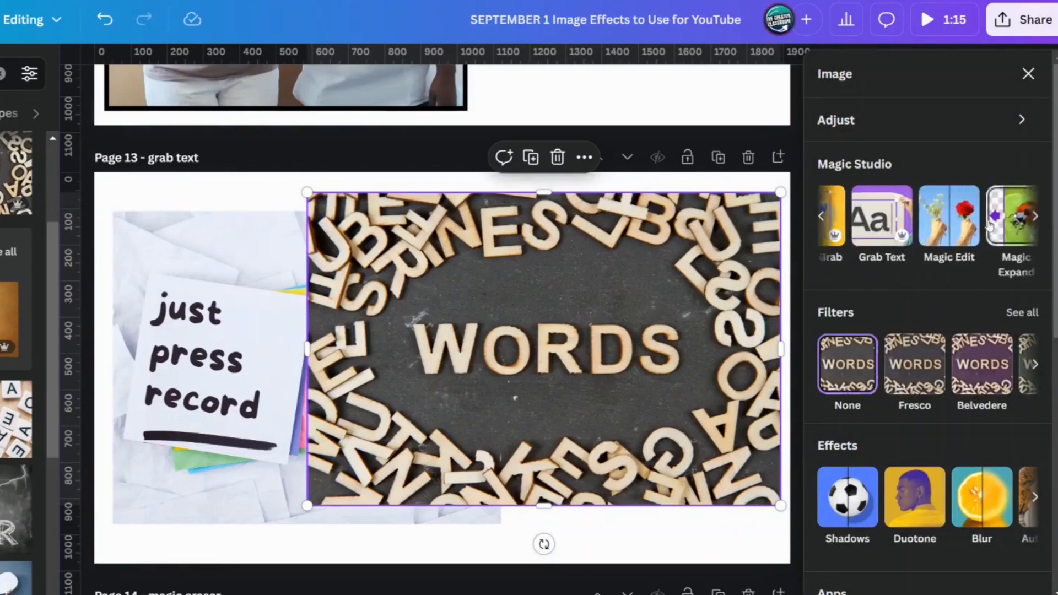
click(875, 223)
click(503, 344)
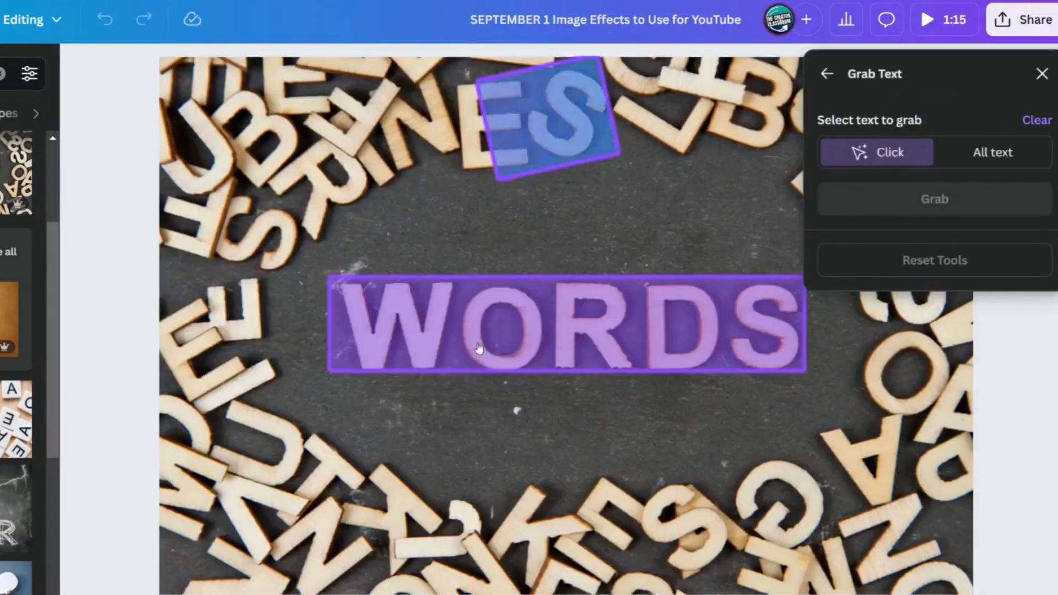
click(938, 200)
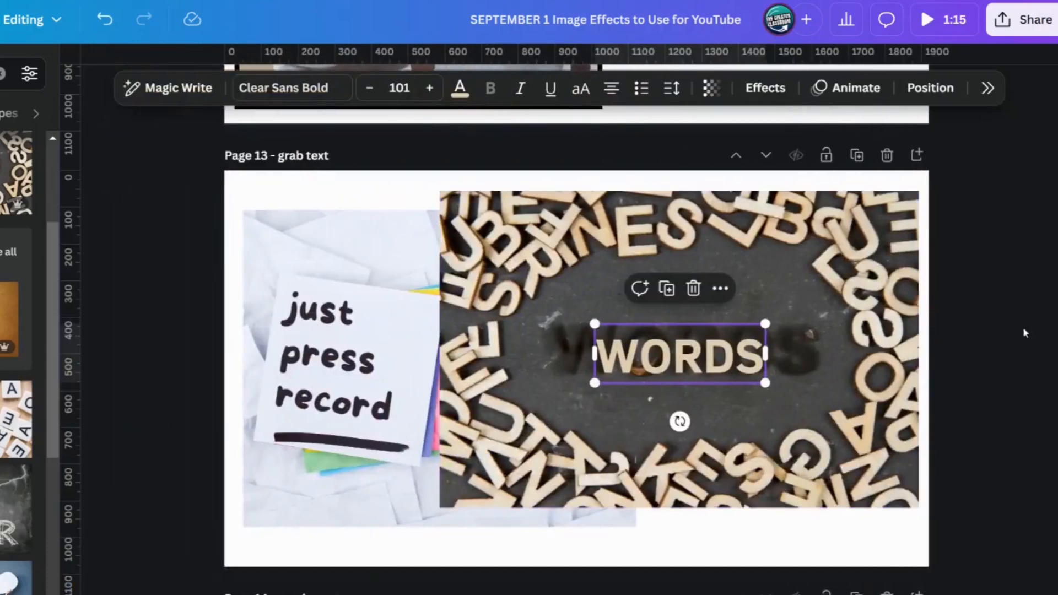
Step: Move the grabbed "WORDS" text to the photo's lower-left corner and nudge the photo slightly to the right
drag(562, 332, 333, 492)
click(763, 370)
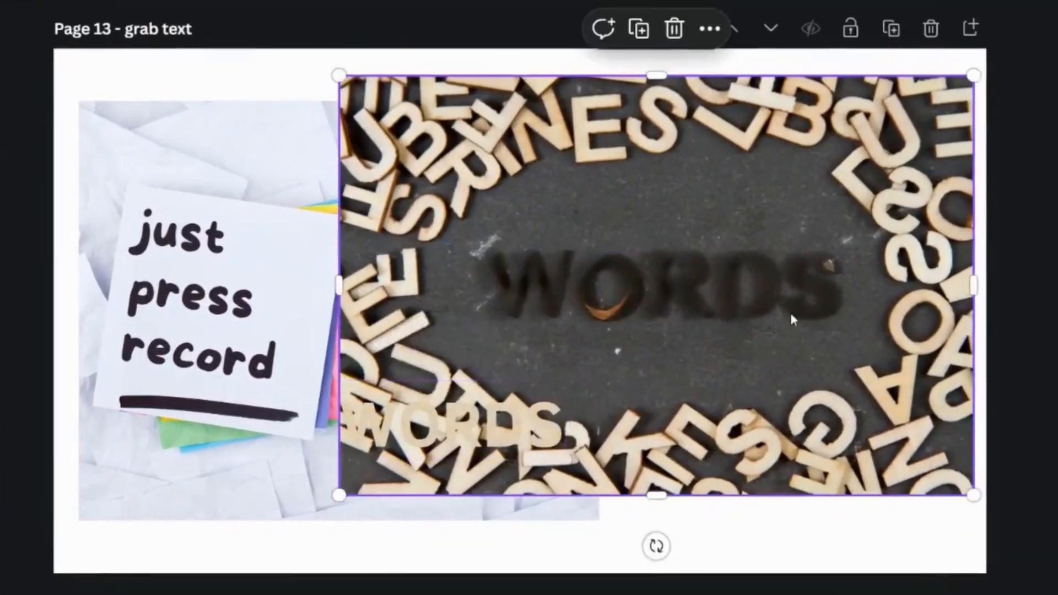
drag(764, 369, 773, 350)
drag(783, 279, 791, 309)
mouse_move(665, 342)
mouse_down()
mouse_move(679, 320)
mouse_move(672, 345)
mouse_up()
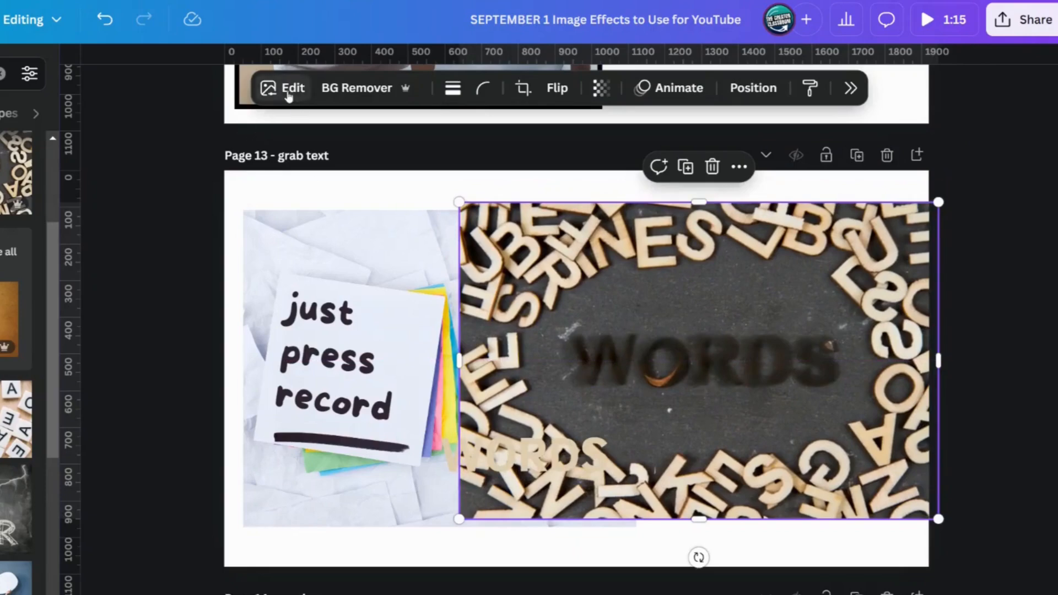
Step: Remove the leftover "WORDS" smudge from the photo's centre using Magic Eraser with a brush size of 85
click(288, 91)
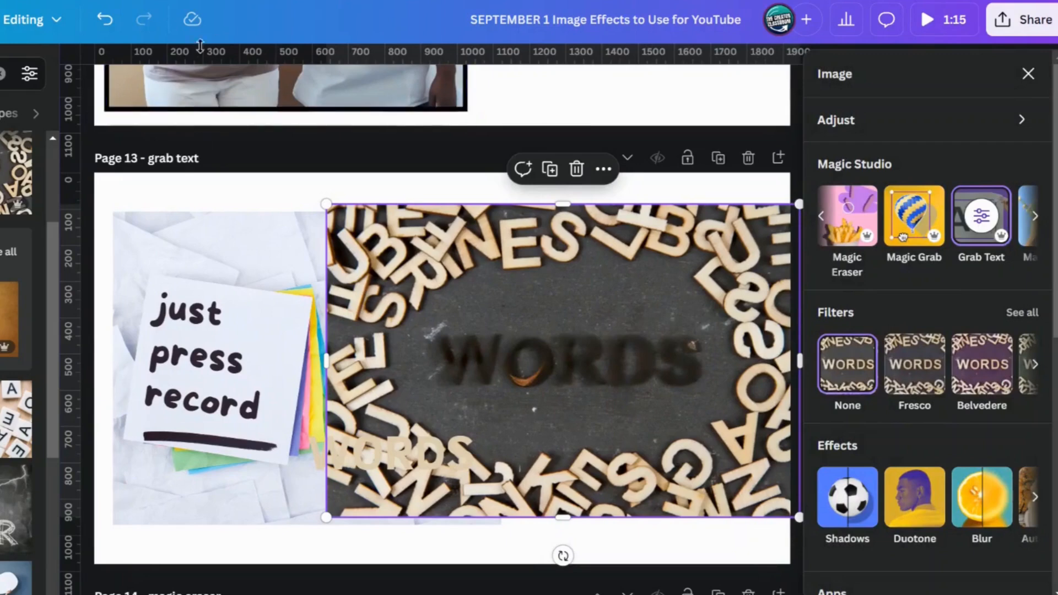
click(914, 233)
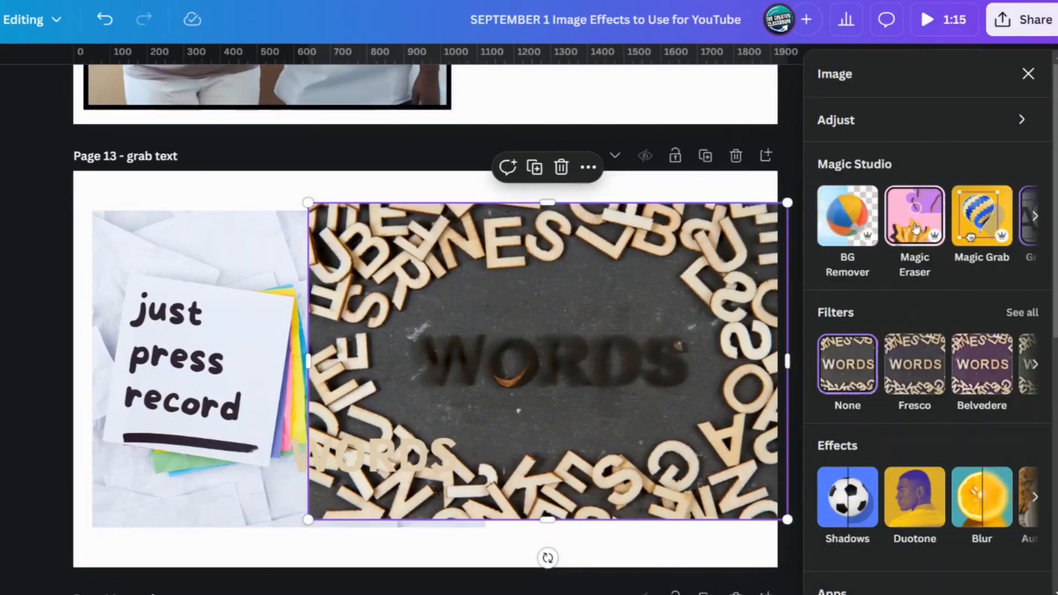
click(915, 226)
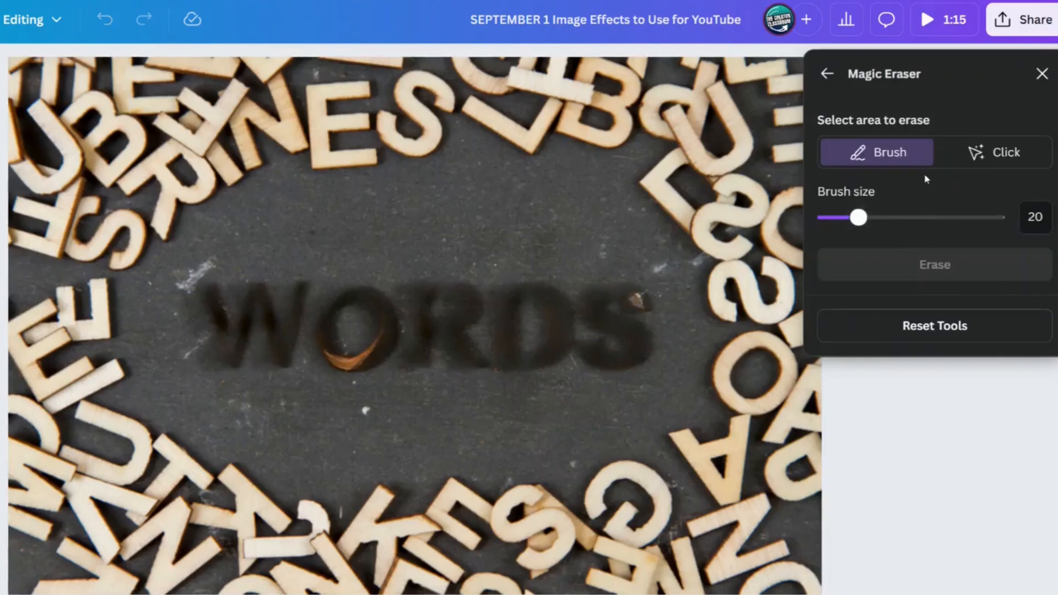
drag(866, 226, 971, 218)
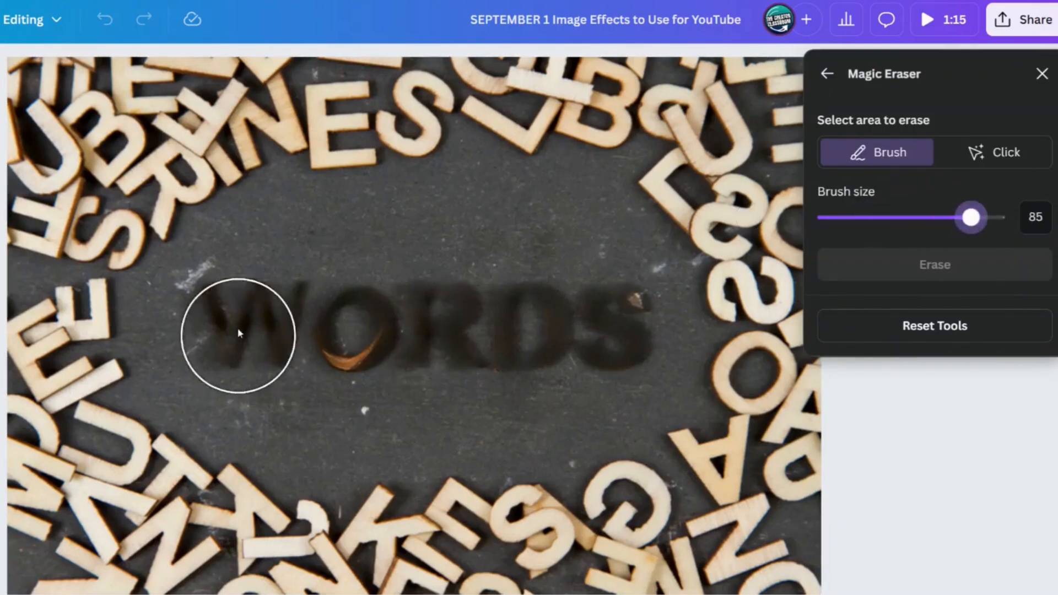
mouse_move(236, 325)
mouse_down()
mouse_move(244, 359)
mouse_move(284, 323)
mouse_move(318, 355)
mouse_move(342, 309)
mouse_move(412, 340)
mouse_move(457, 291)
mouse_move(533, 331)
mouse_move(554, 383)
mouse_move(582, 365)
mouse_move(605, 290)
mouse_move(610, 376)
mouse_move(619, 348)
mouse_up()
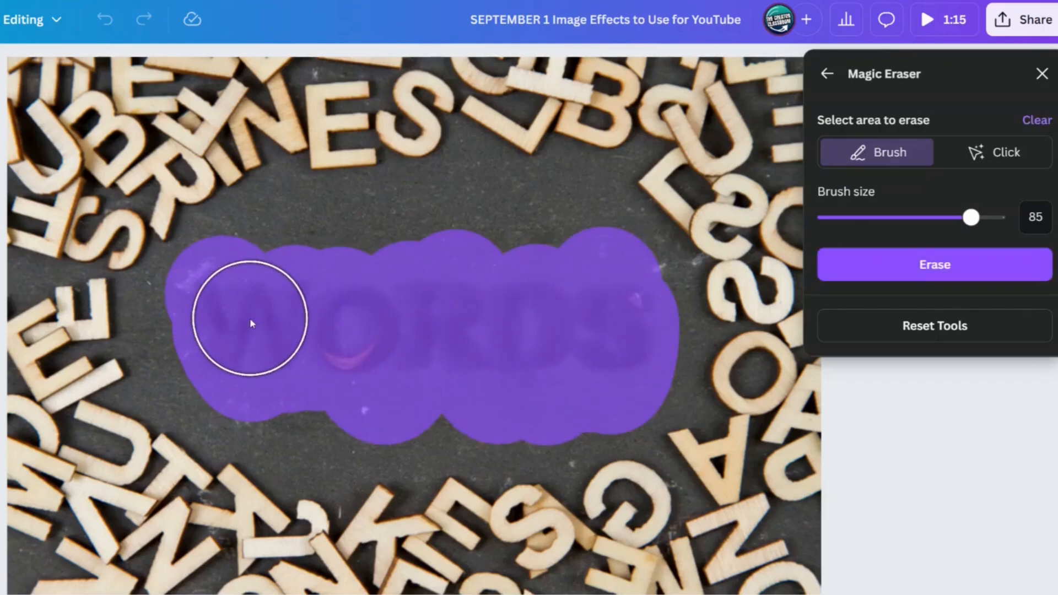
click(311, 393)
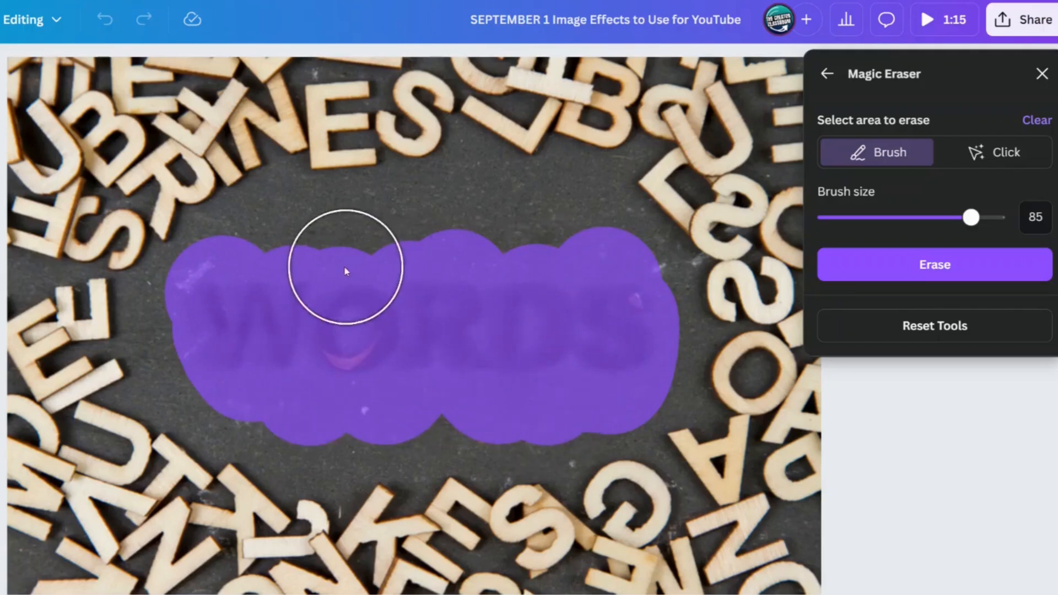
drag(346, 272, 266, 279)
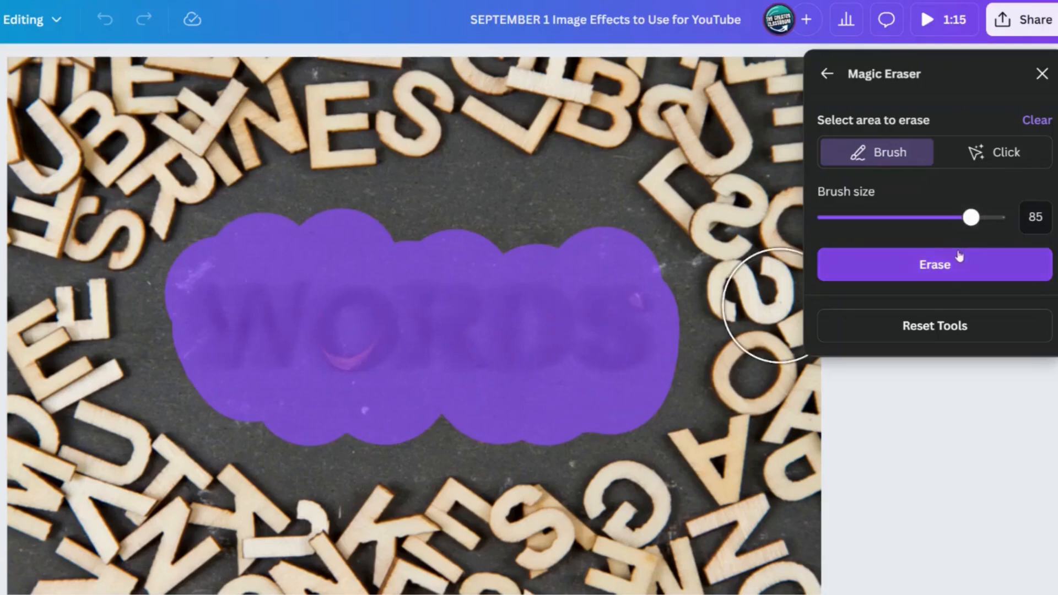
click(955, 264)
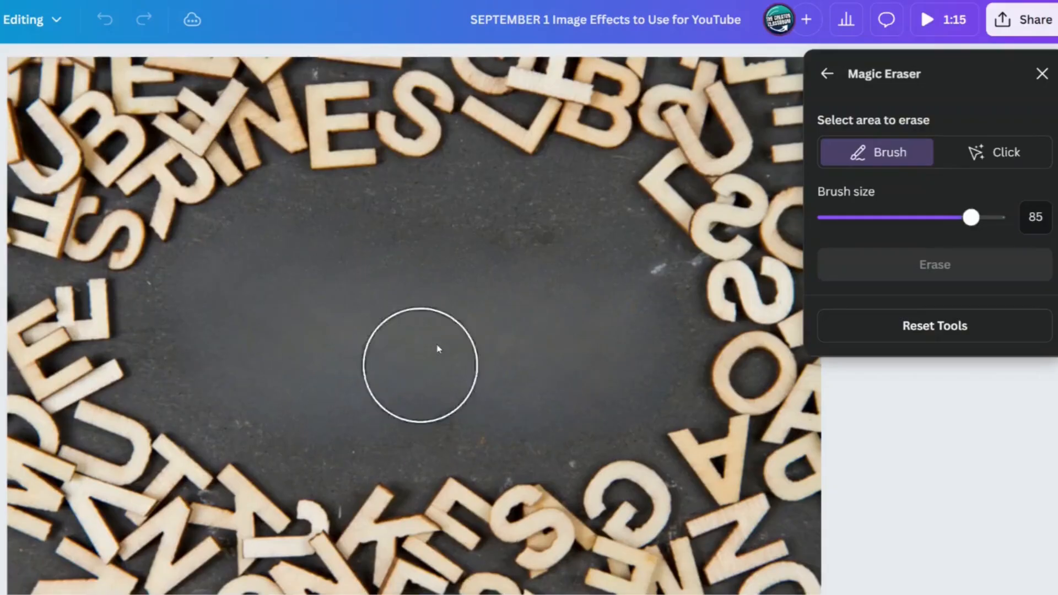
click(1042, 73)
Step: Delete the wooden-letter photo and move the grabbed "WORDS" text into the blank area beside the light bulb image
key(Delete)
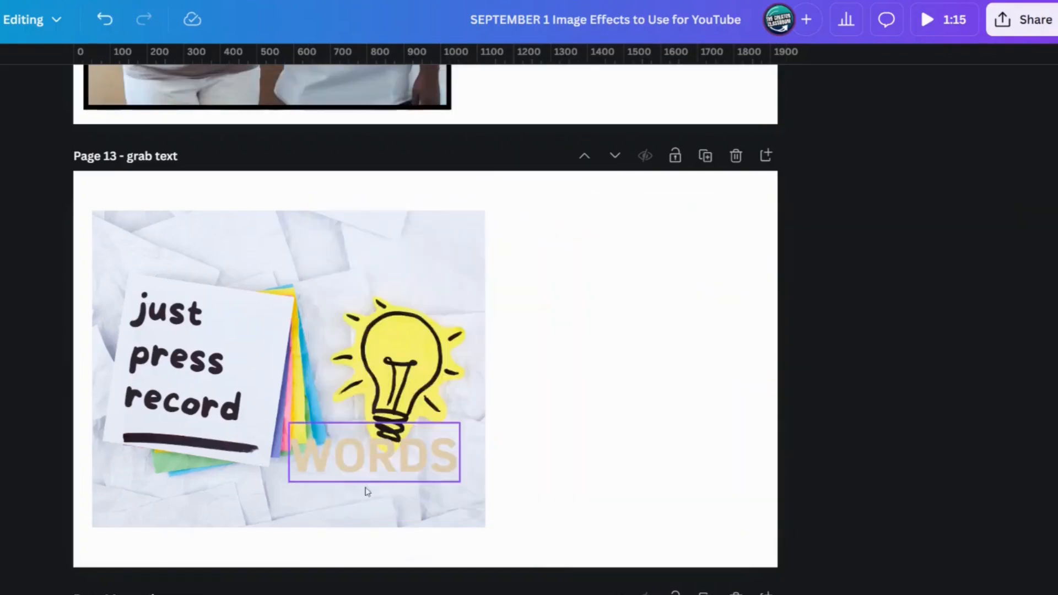
click(376, 464)
drag(376, 465, 617, 315)
Step: Color the "WORDS" text black from the document colors and deselect it
click(299, 87)
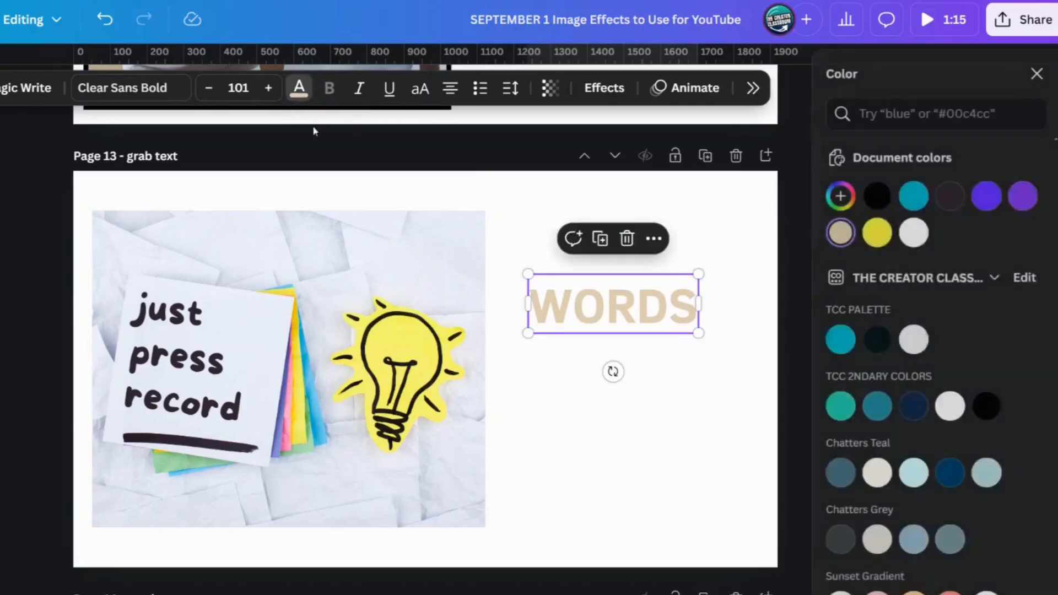
click(870, 197)
click(645, 399)
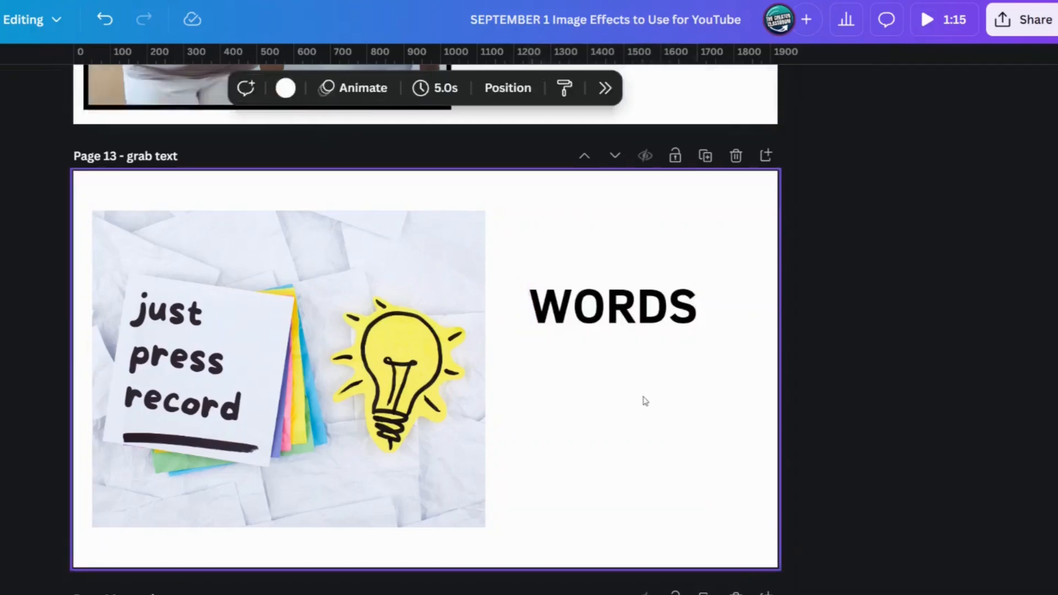
Step: Enlarge the "WORDS" text to font size 126 and adjust its position in the blank area
click(613, 303)
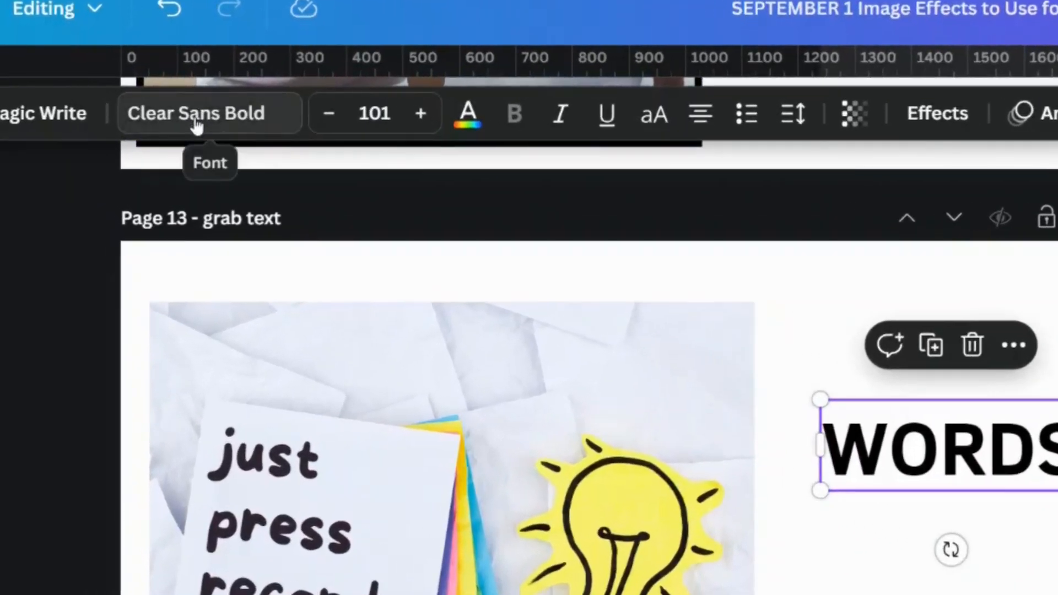
click(757, 427)
scroll(1055, 519, up, 1)
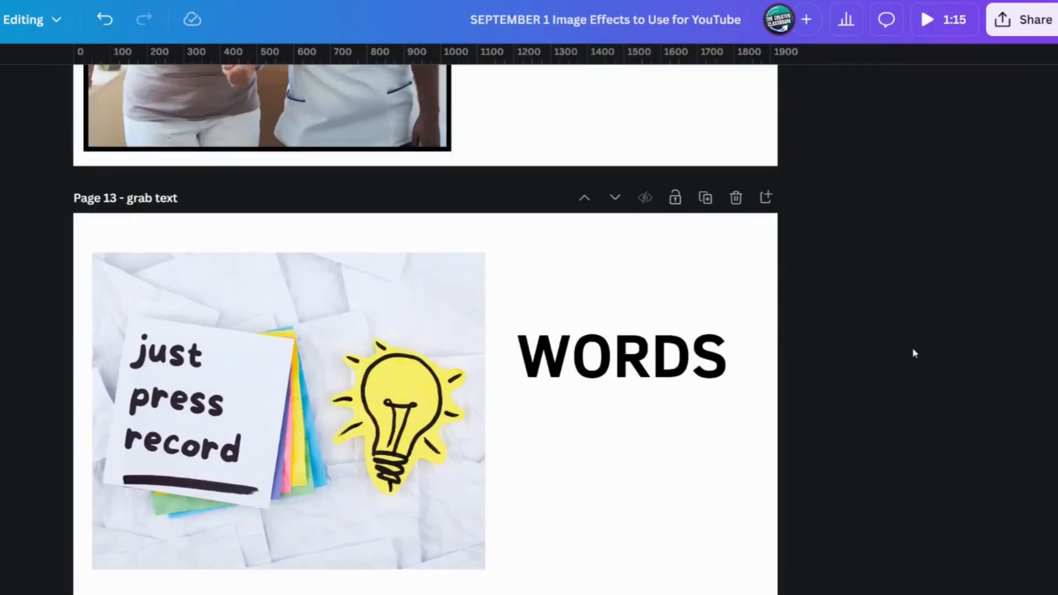
click(1010, 474)
drag(653, 362, 651, 356)
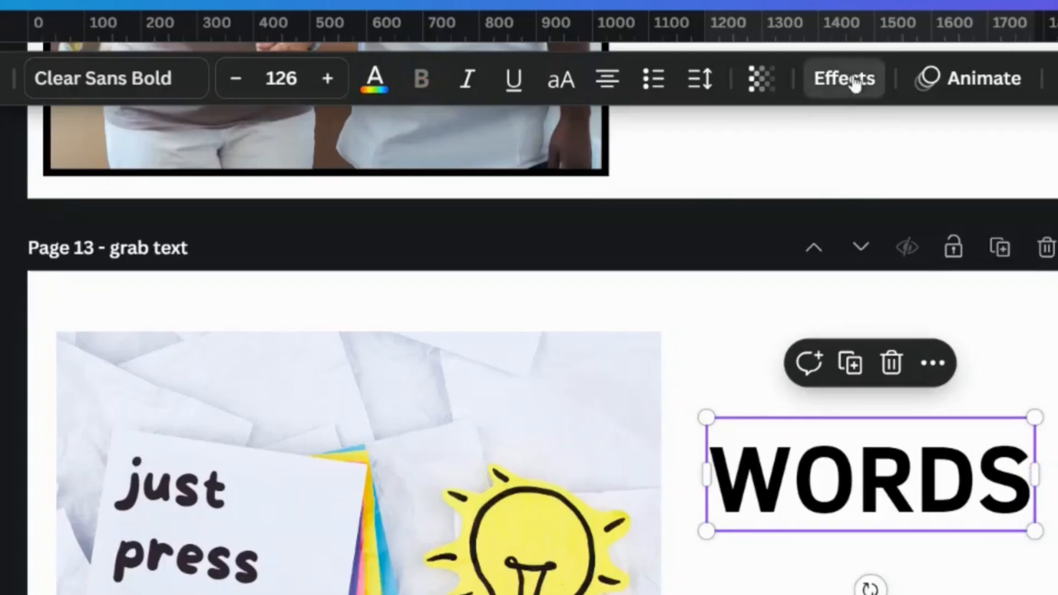
Step: Apply the Outline text effect to "WORDS" with a thickness of 60
click(844, 77)
click(1009, 275)
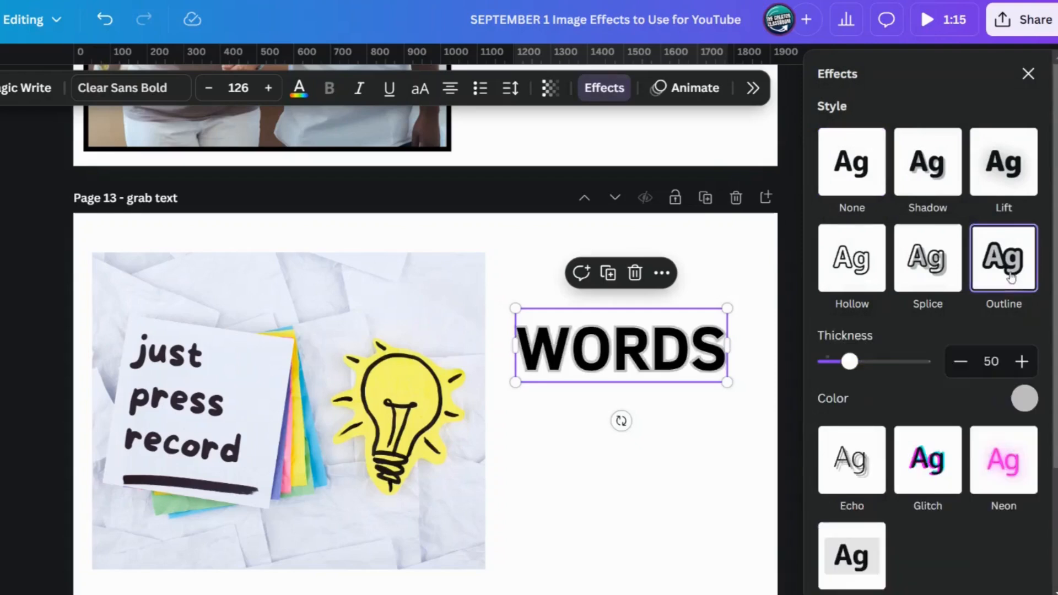
scroll(885, 537, down, 3)
scroll(869, 380, up, 3)
mouse_move(853, 365)
mouse_down()
mouse_move(875, 366)
mouse_move(862, 365)
mouse_up()
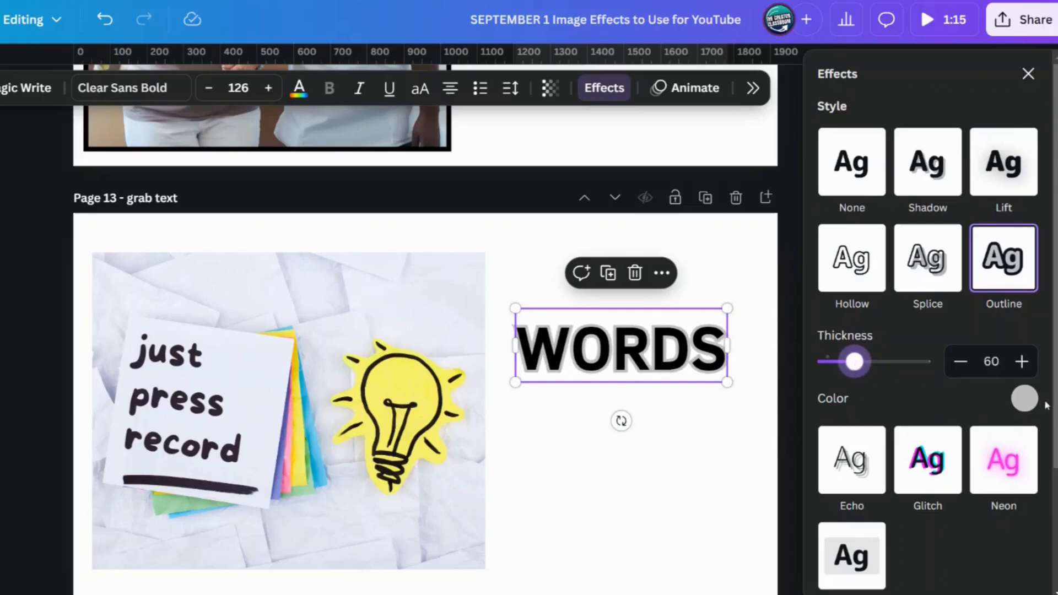
Step: Set the outline color of "WORDS" to black #000000 and reduce the outline thickness
click(1026, 400)
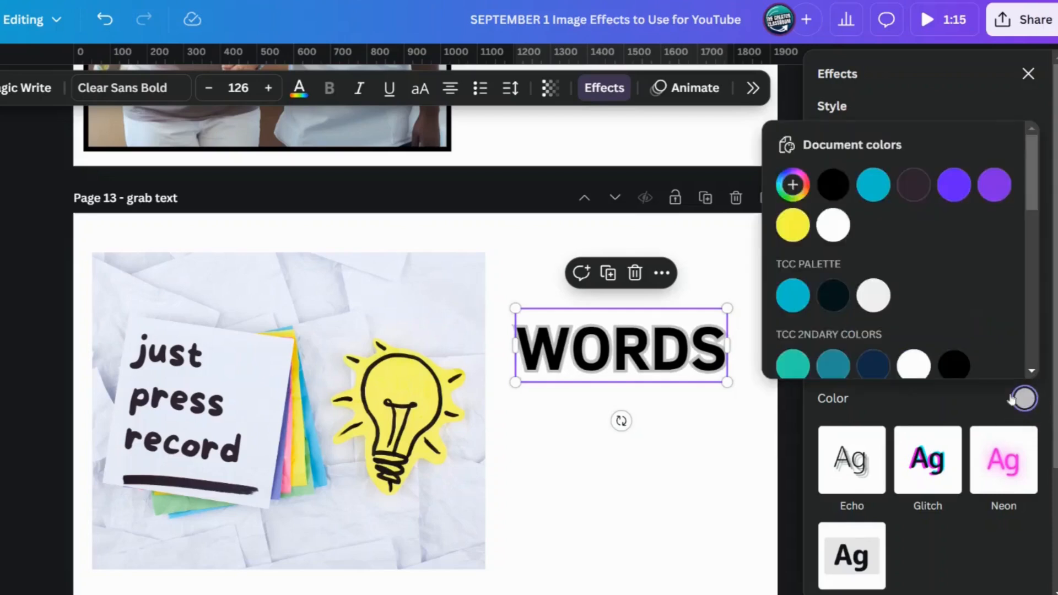
click(833, 187)
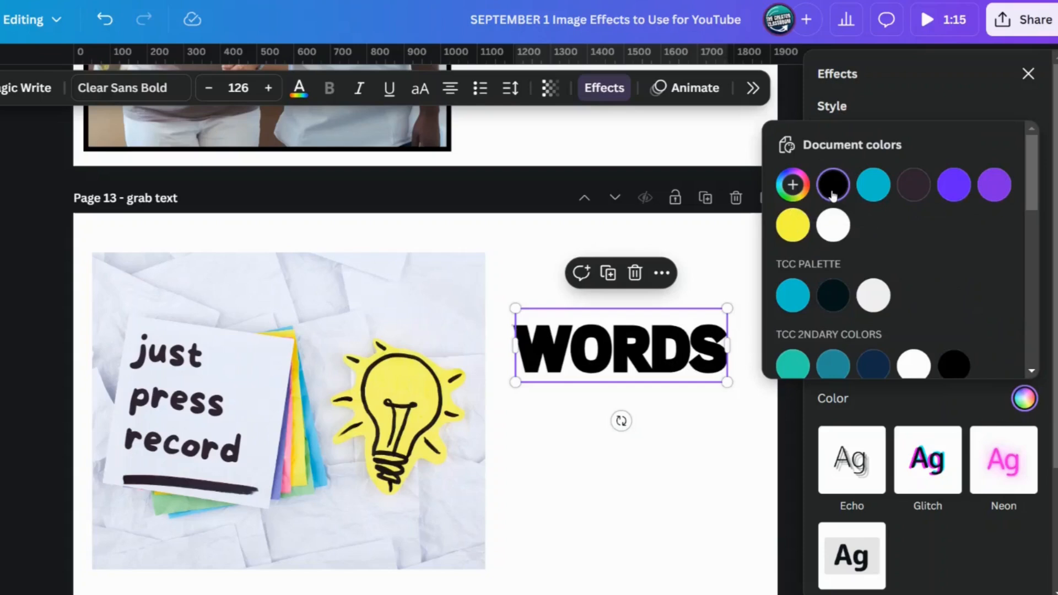
click(906, 412)
drag(856, 362, 840, 363)
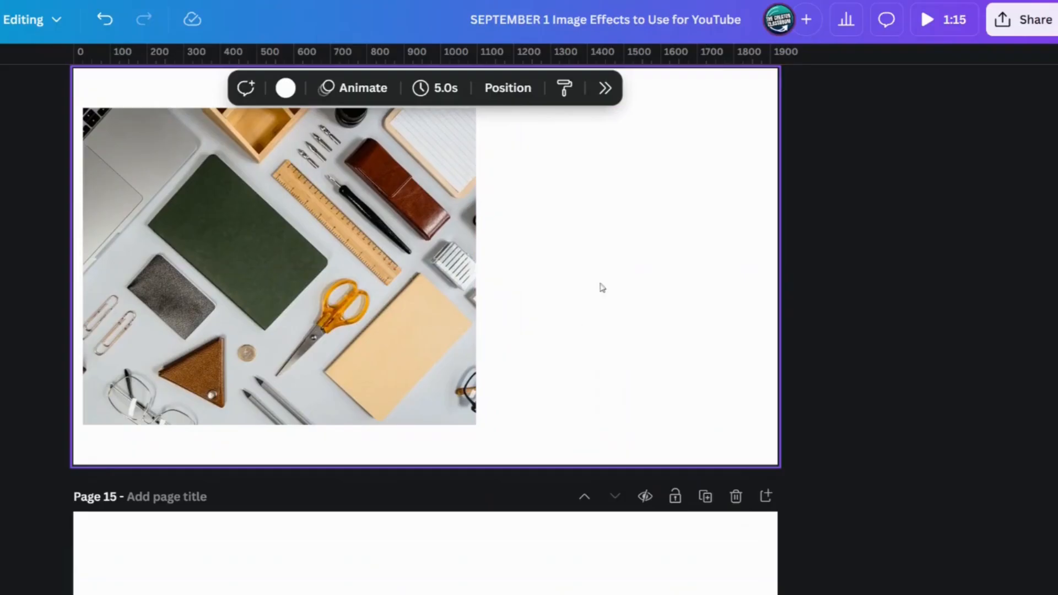
Step: Move the desk supplies photo on page 14 into the page's upper-left corner
scroll(602, 287, up, 3)
click(260, 332)
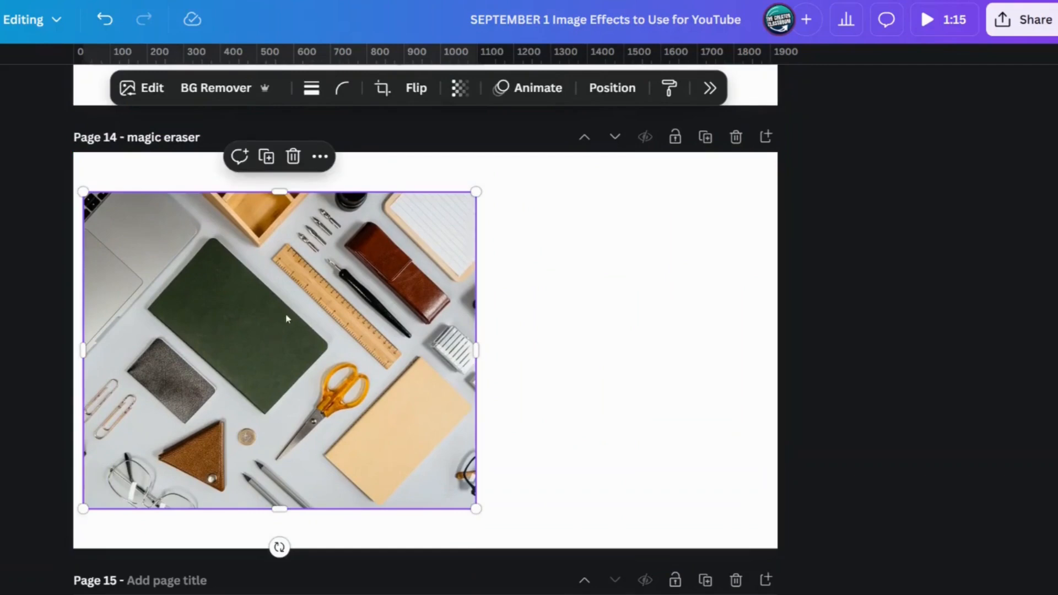
drag(287, 318, 274, 279)
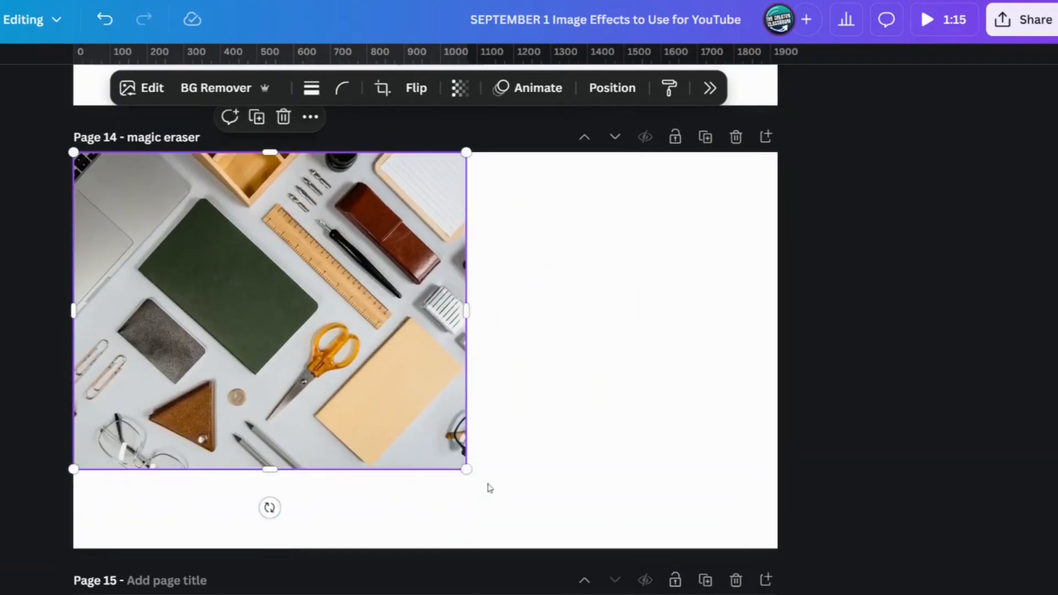